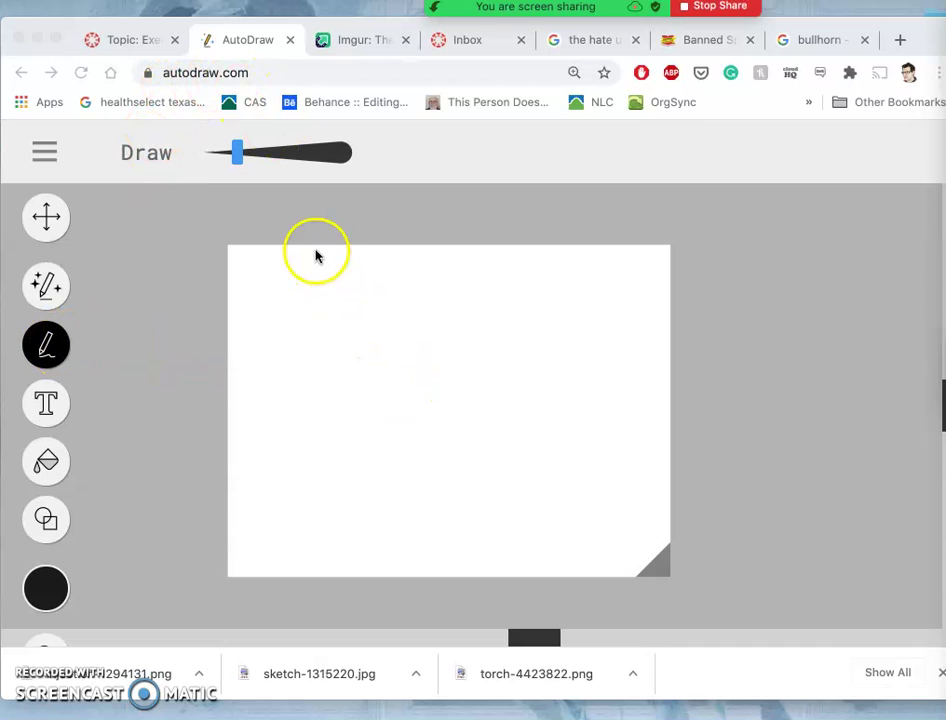
# Freehand-draw two stars, crossed lines with a diagonal, a cloud and two curves on the AutoDraw canvas
pyautogui.click(345, 309)
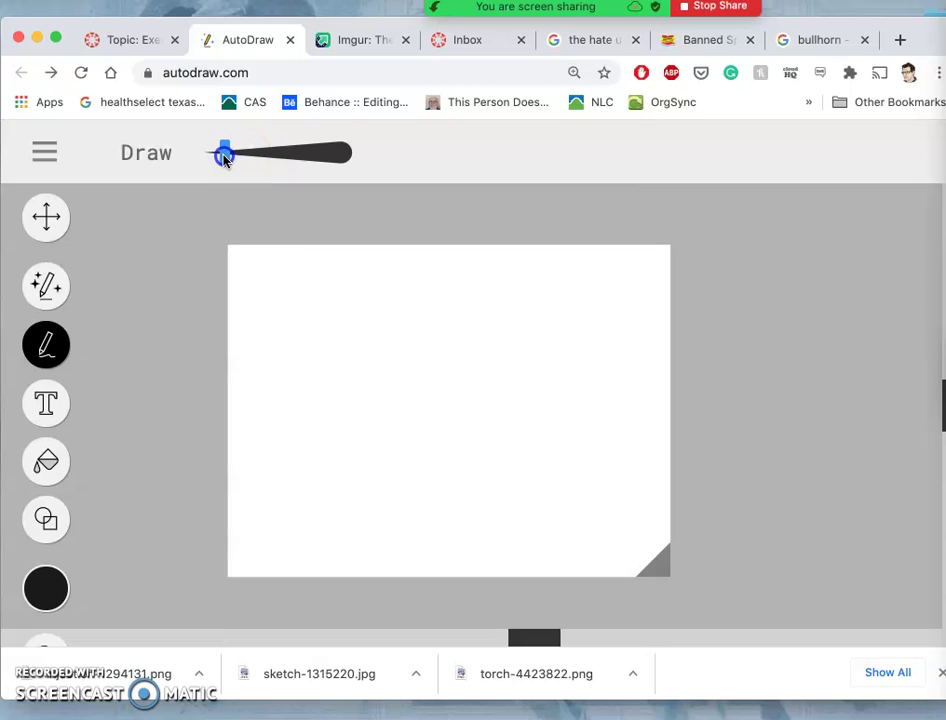
pyautogui.click(336, 292)
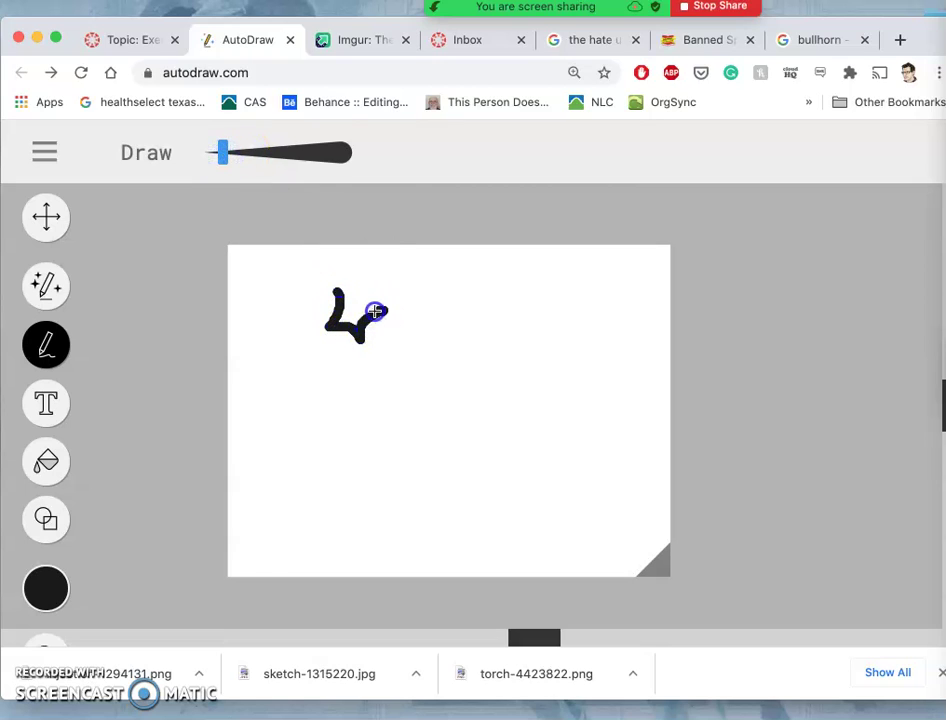
pyautogui.moveTo(347, 289); pyautogui.dragTo(350, 283)
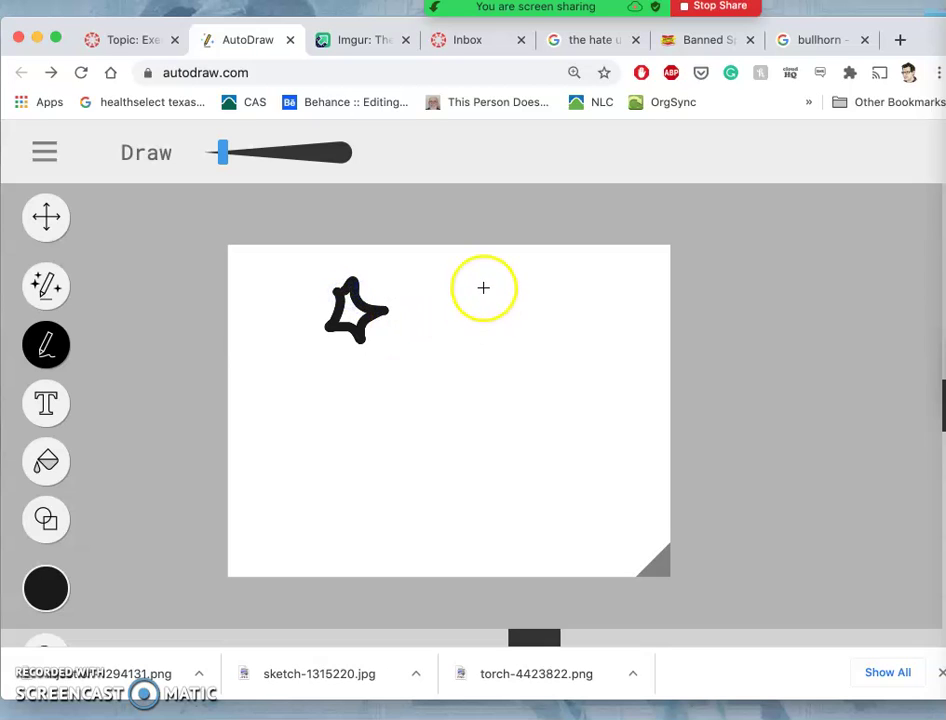
pyautogui.moveTo(498, 345); pyautogui.dragTo(502, 347)
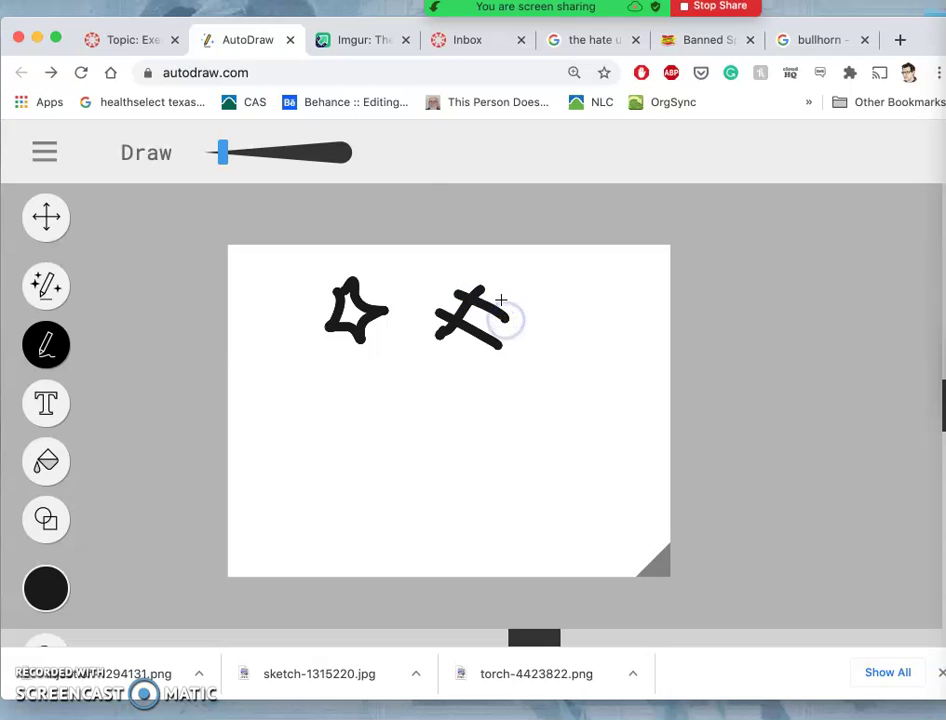
pyautogui.moveTo(443, 372); pyautogui.dragTo(441, 373)
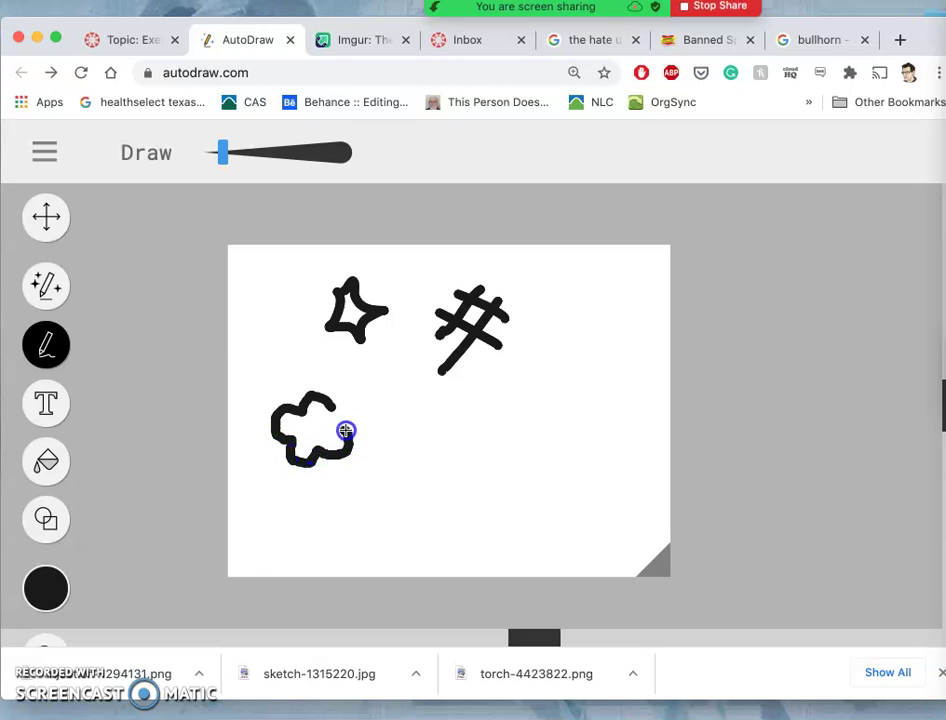
pyautogui.moveTo(341, 406); pyautogui.dragTo(343, 406)
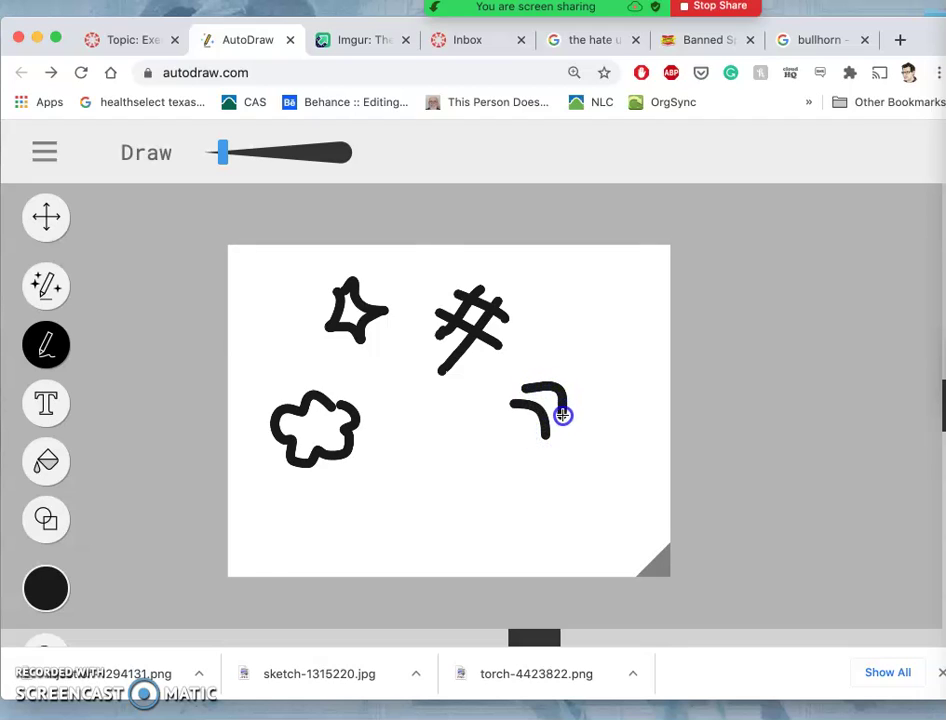
pyautogui.moveTo(563, 415); pyautogui.dragTo(564, 416)
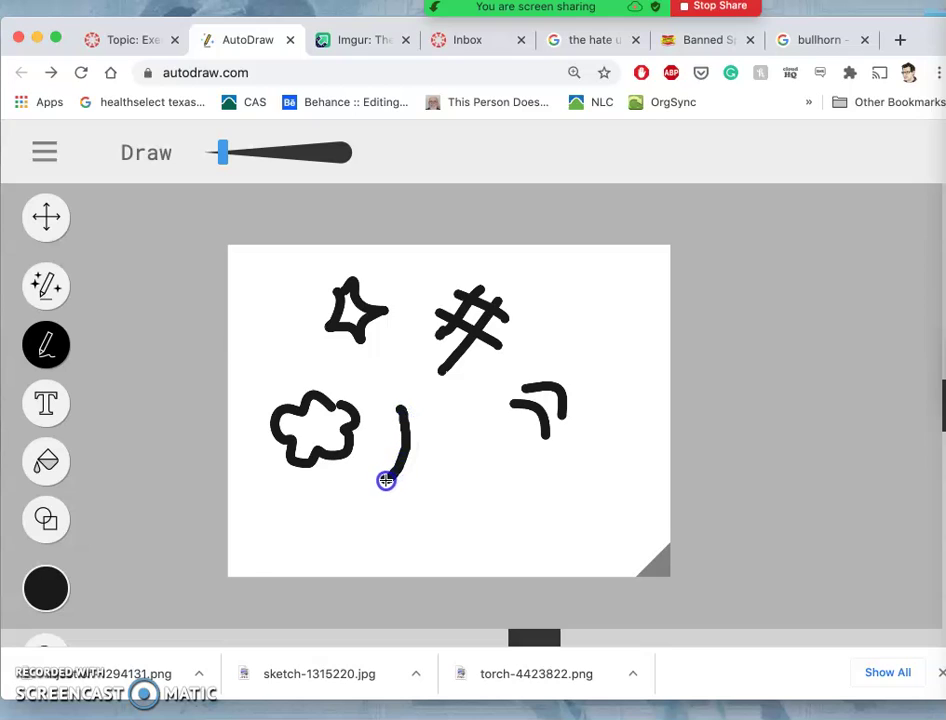
pyautogui.moveTo(384, 480)
pyautogui.mouseDown()
pyautogui.moveTo(420, 420)
pyautogui.moveTo(410, 492)
pyautogui.mouseUp()
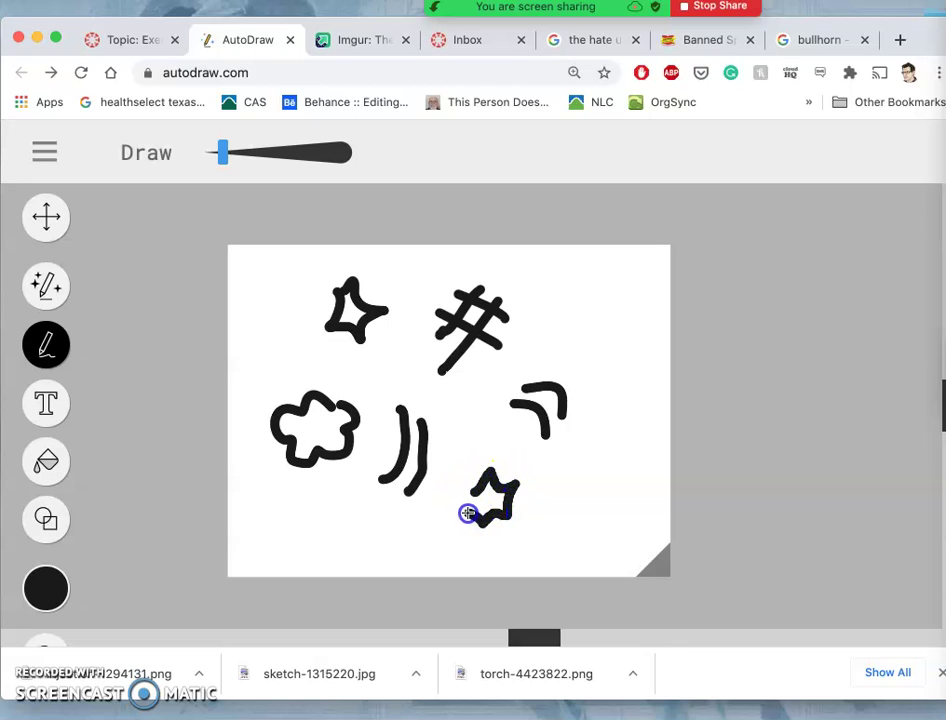
pyautogui.moveTo(463, 491); pyautogui.dragTo(465, 490)
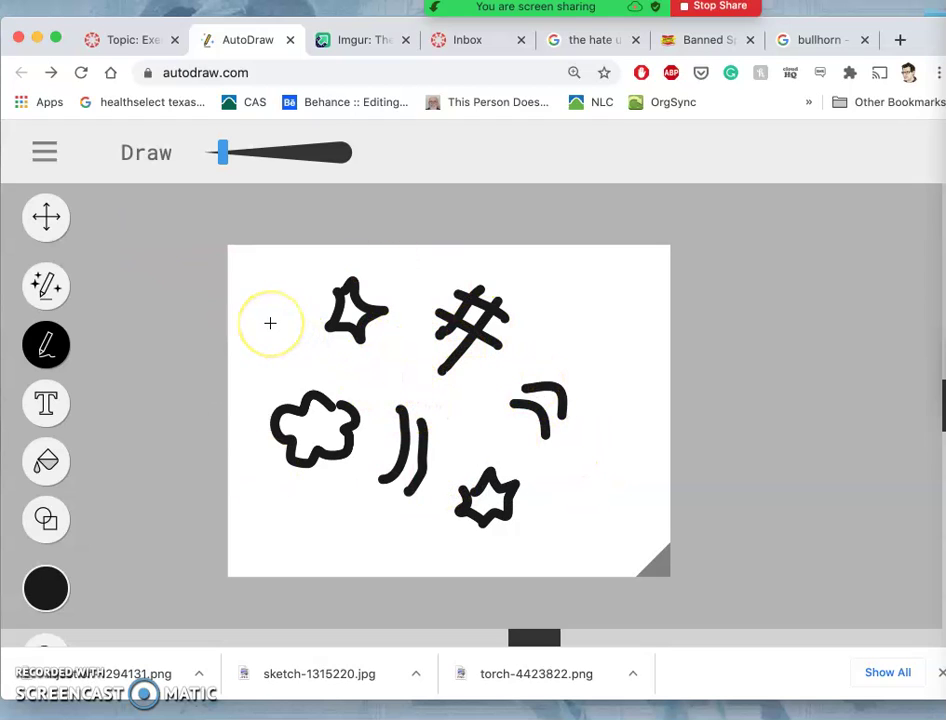
# Adjust the page zoom and enlarge the browser window upward and downward
pyautogui.press('super+equal')
pyautogui.press('super+equal')
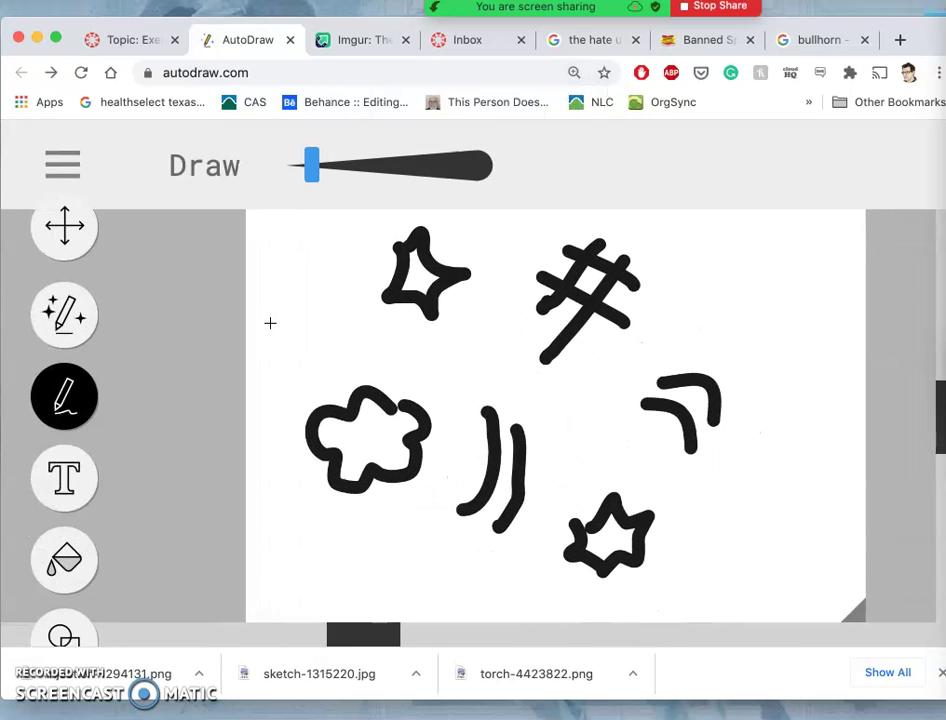
pyautogui.press('super+equal')
pyautogui.press('super+minus')
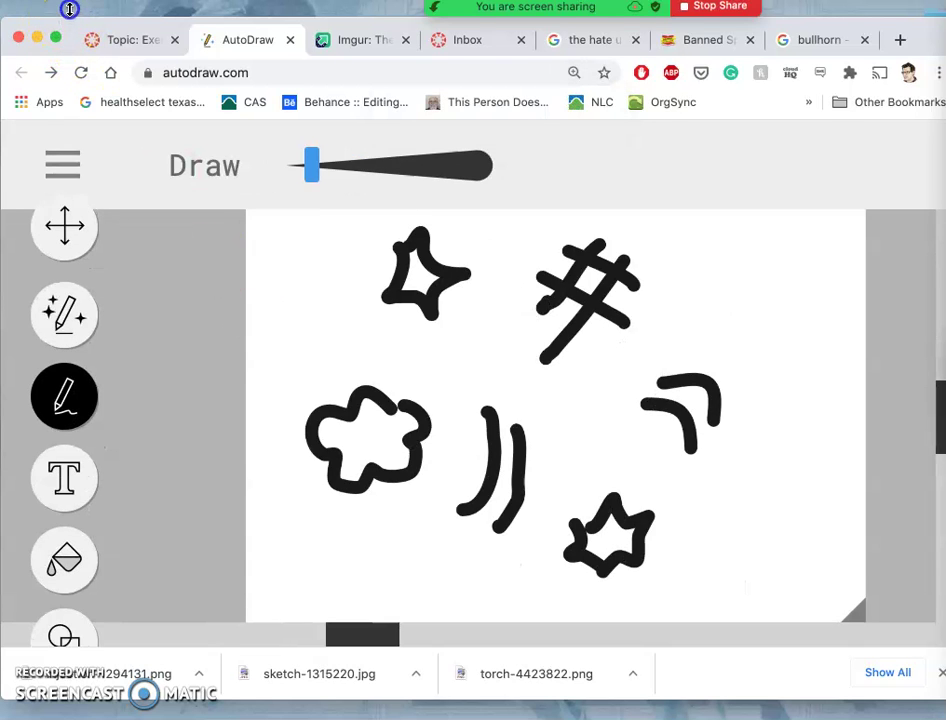
pyautogui.moveTo(70, 9); pyautogui.dragTo(70, 0)
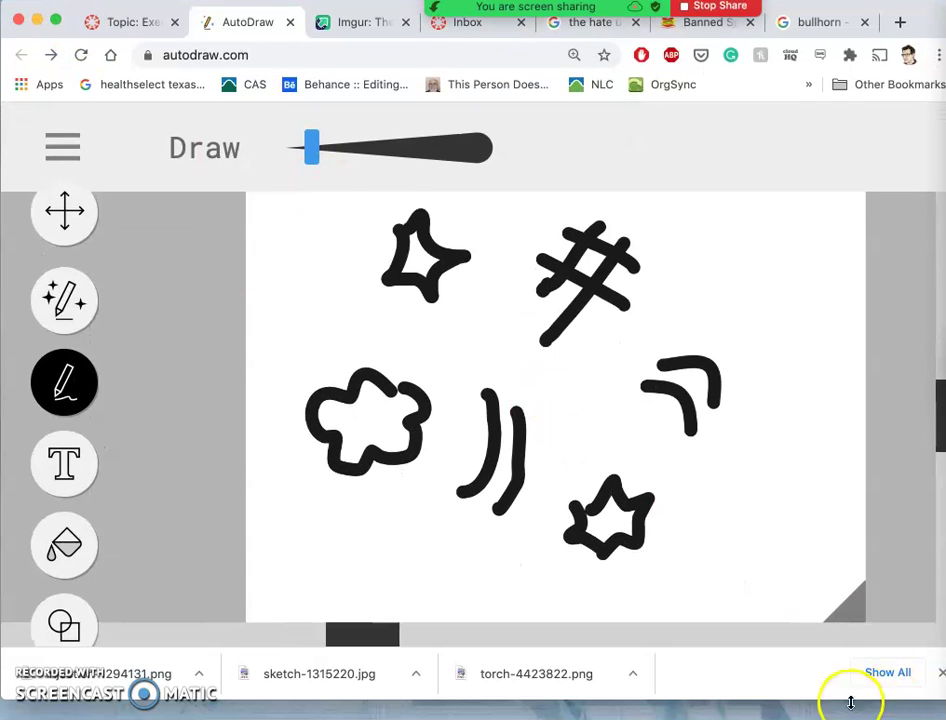
pyautogui.moveTo(848, 700); pyautogui.dragTo(848, 716)
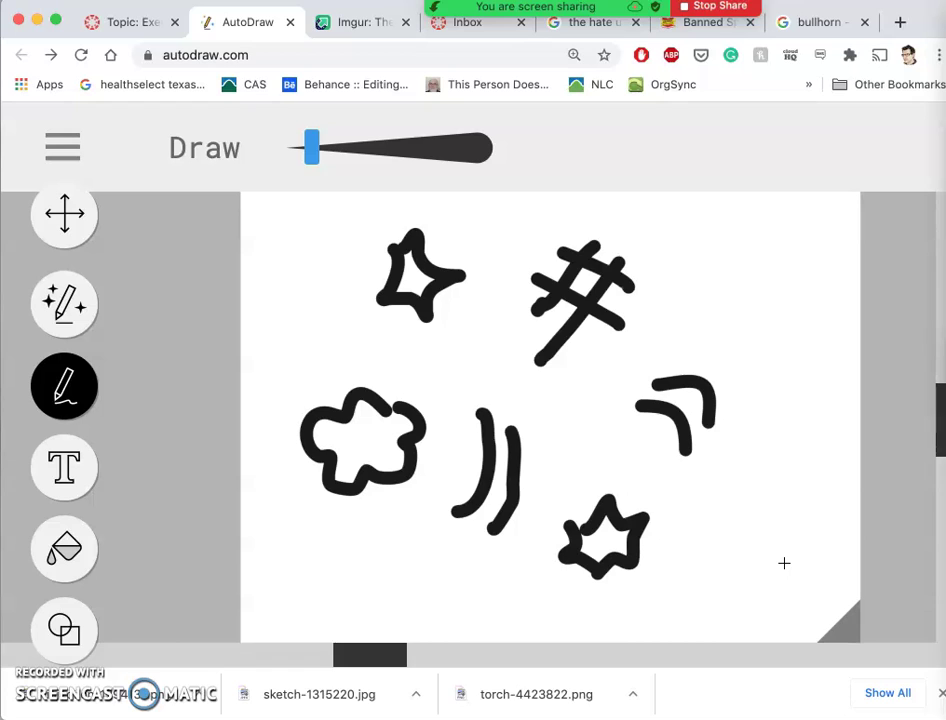
# Marquee-select all six doodles and bring up AutoDraw's main menu
pyautogui.moveTo(278, 202)
pyautogui.mouseDown()
pyautogui.moveTo(443, 329)
pyautogui.moveTo(760, 616)
pyautogui.mouseUp()
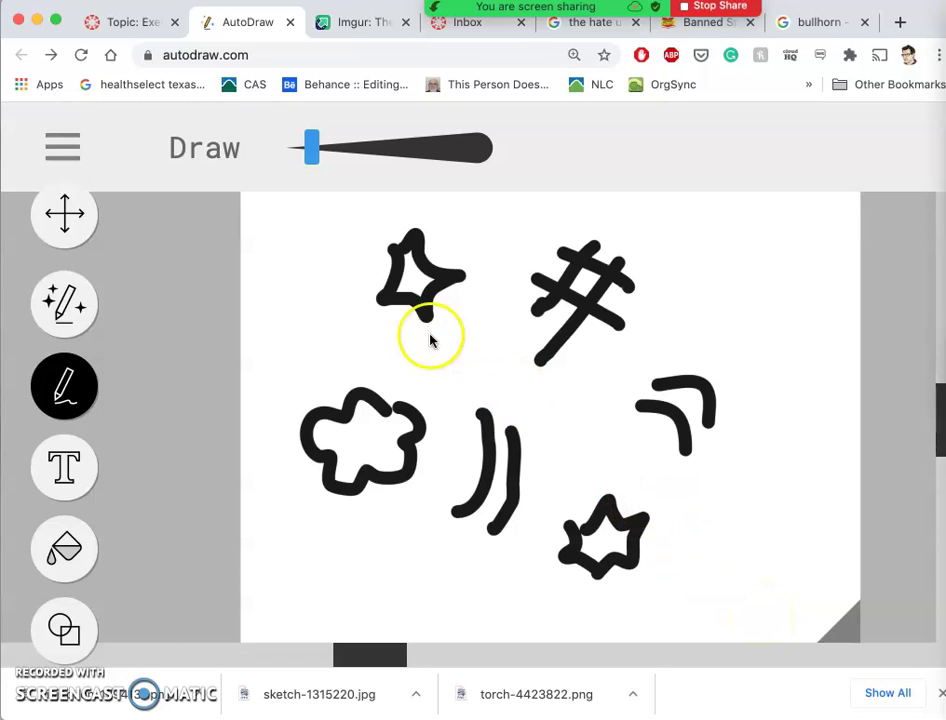
pyautogui.click(58, 147)
pyautogui.scroll(-3, 139, 427)
# Share the drawing and copy its share link
pyautogui.click(85, 383)
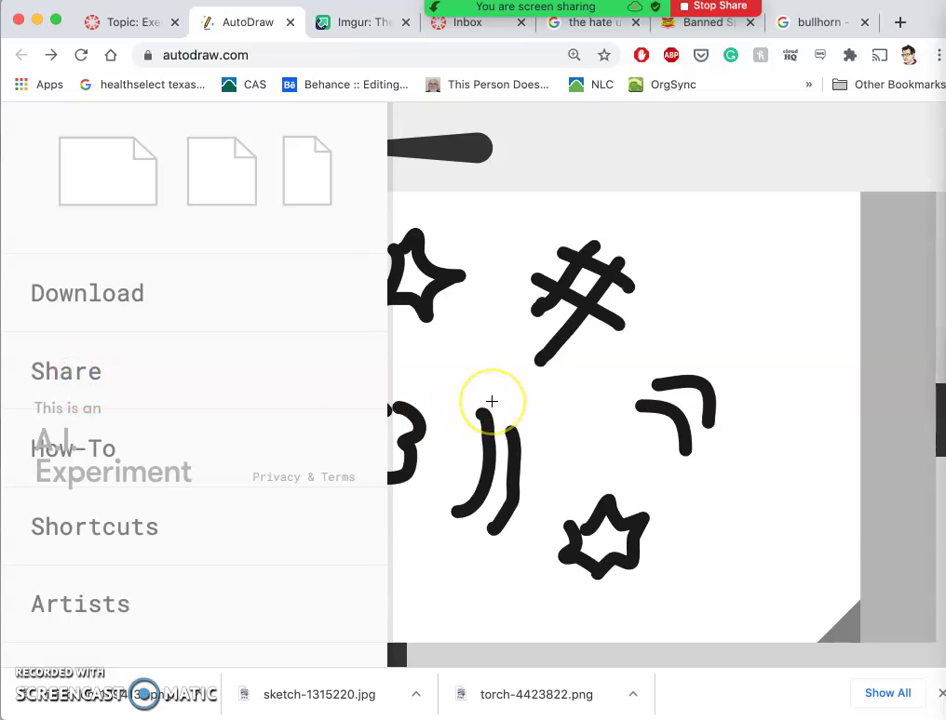
pyautogui.press('super+minus')
pyautogui.press('super+minus')
pyautogui.press('super+minus')
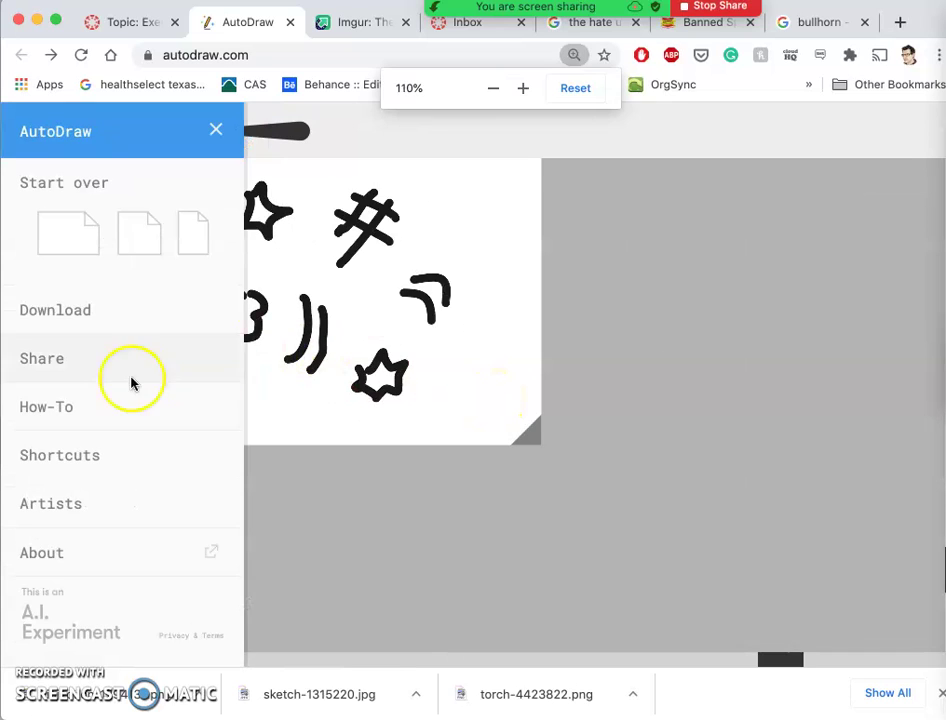
pyautogui.click(72, 360)
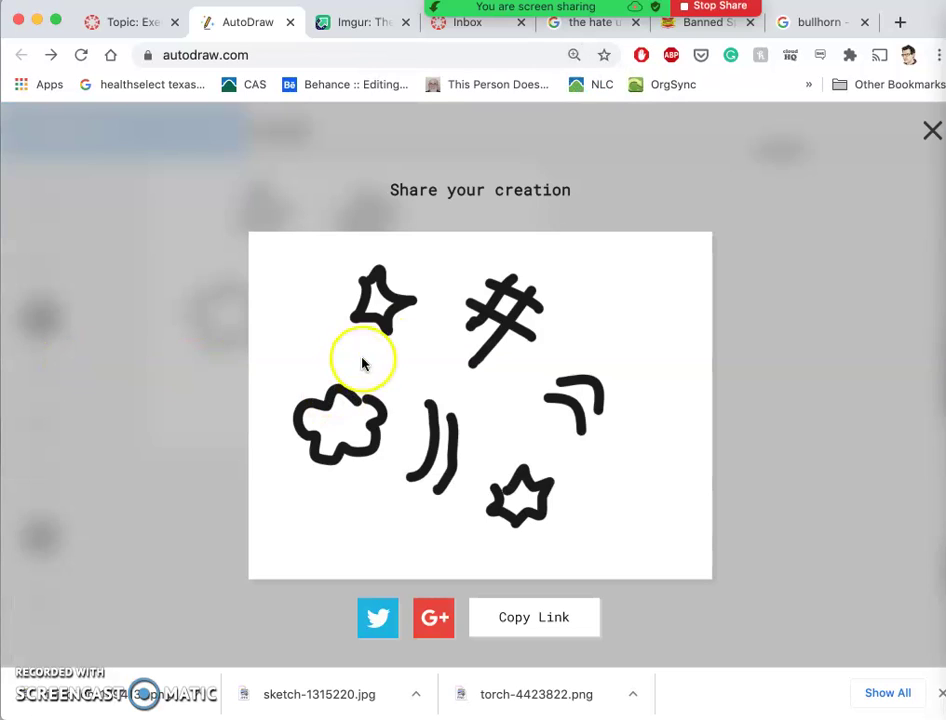
pyautogui.click(524, 614)
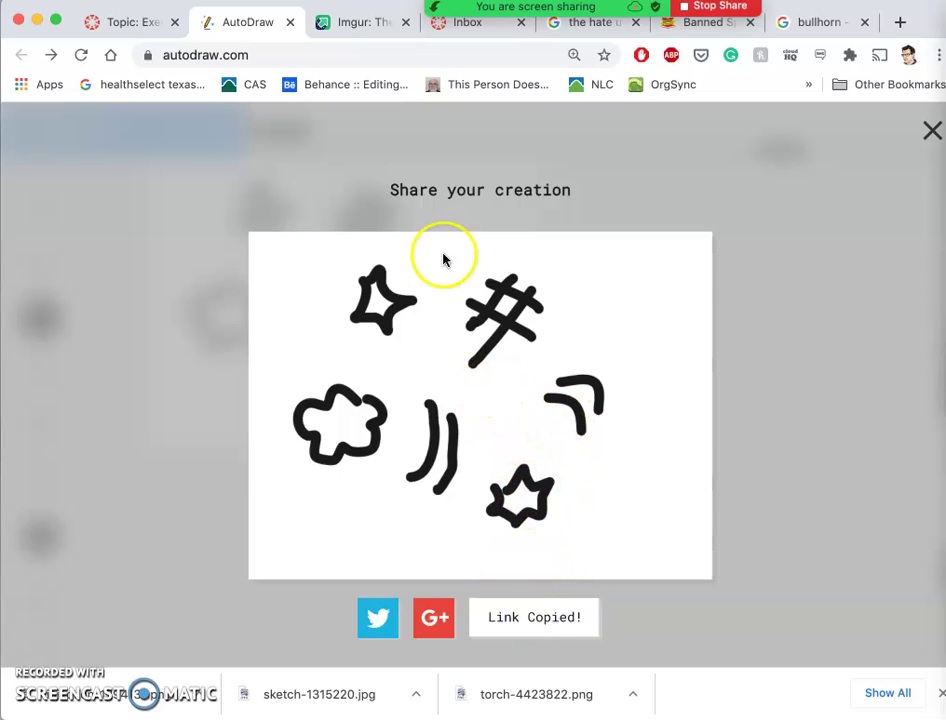
# Paste the share link into the address bar, load the Made in AutoDraw page and settle the zoom
pyautogui.click(341, 45)
pyautogui.press('super+v')
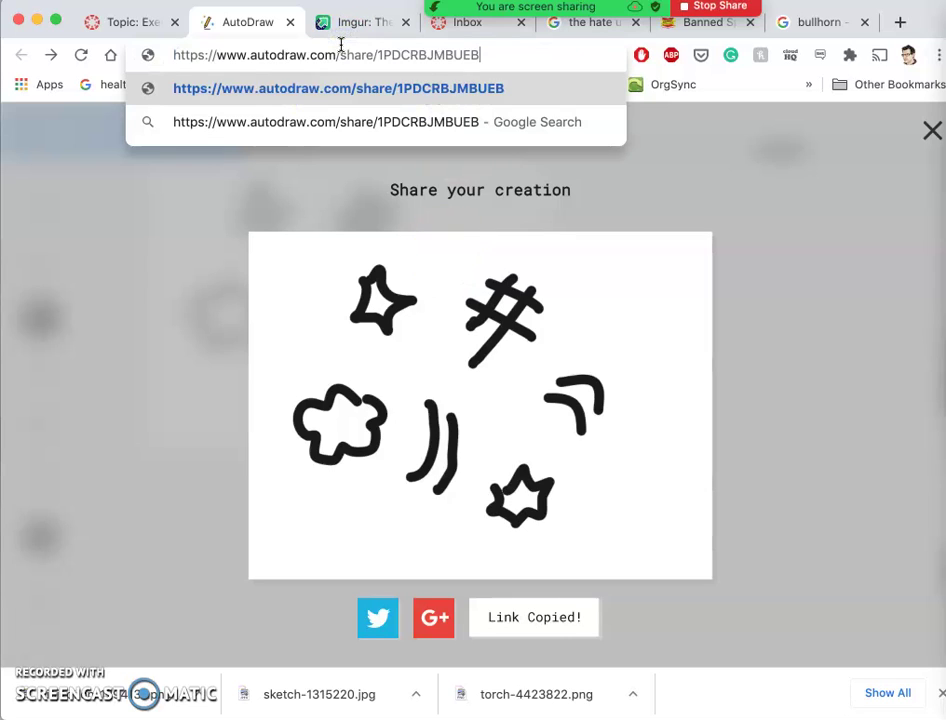
pyautogui.press('Return')
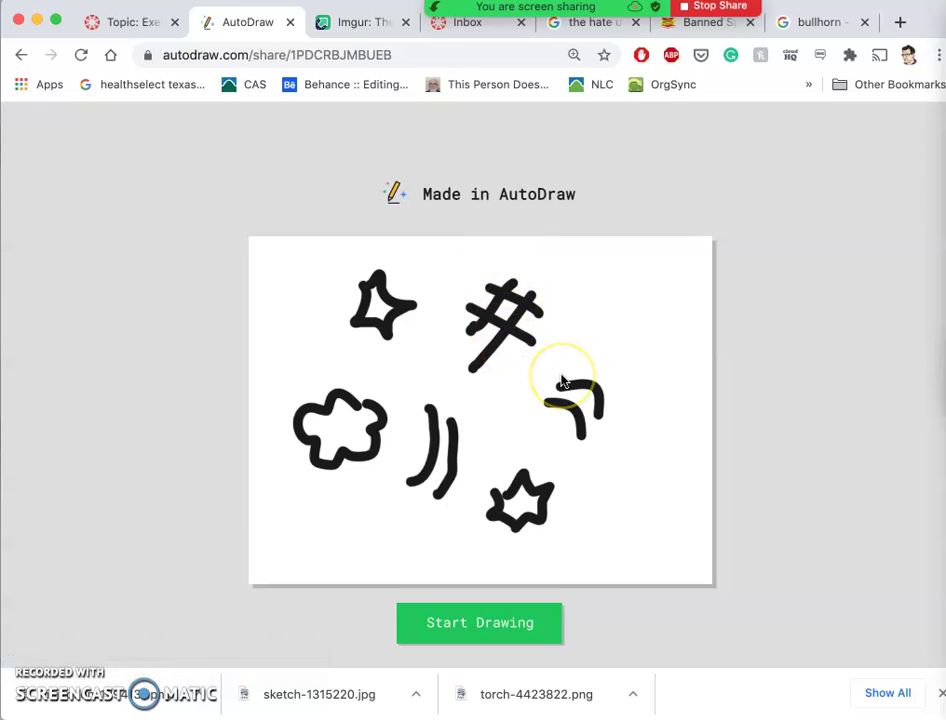
pyautogui.press('super+equal')
pyautogui.press('super+equal')
pyautogui.press('super+minus')
pyautogui.press('super+minus')
pyautogui.press('super+minus')
pyautogui.press('super+minus')
pyautogui.press('super+minus')
pyautogui.press('super+minus')
pyautogui.press('super+minus')
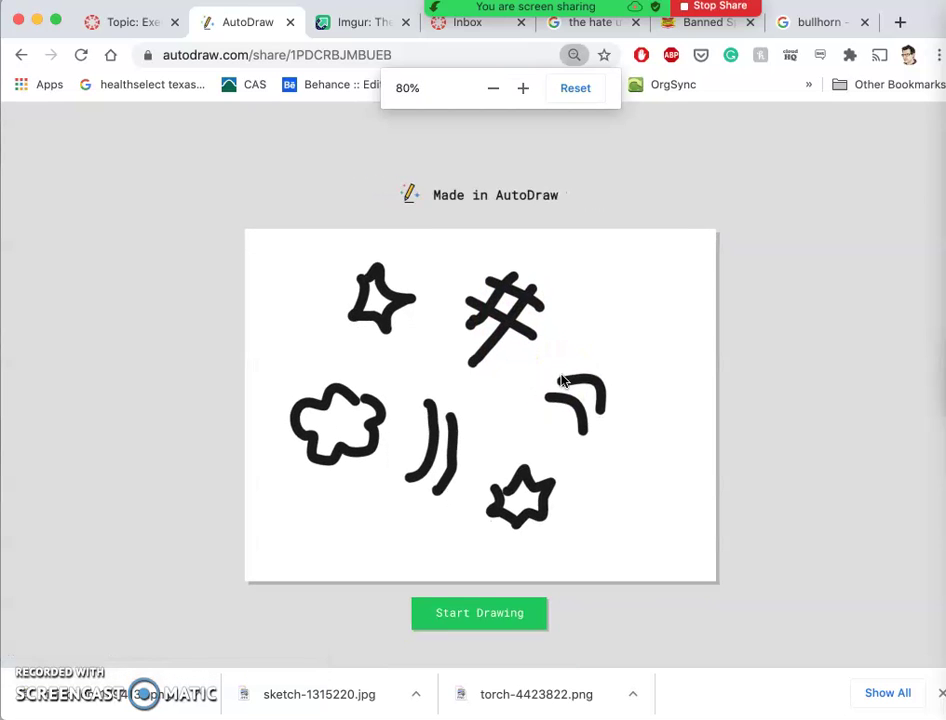
pyautogui.press('super+minus')
pyautogui.press('super+minus')
pyautogui.press('super+equal')
pyautogui.press('super+equal')
pyautogui.press('super+equal')
pyautogui.press('super+equal')
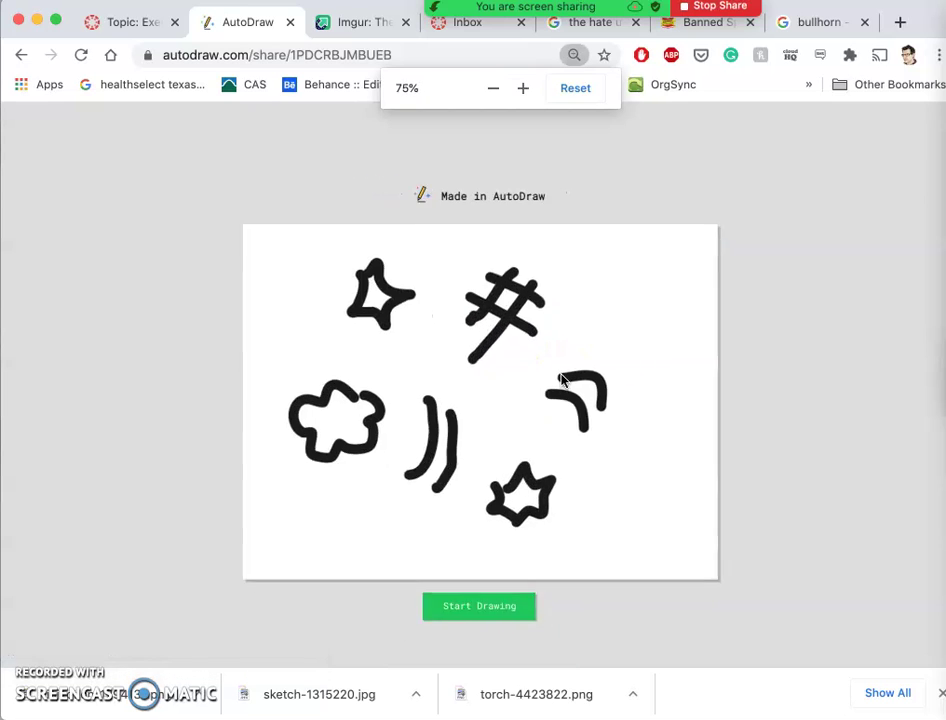
pyautogui.press('super+equal')
pyautogui.click(391, 546)
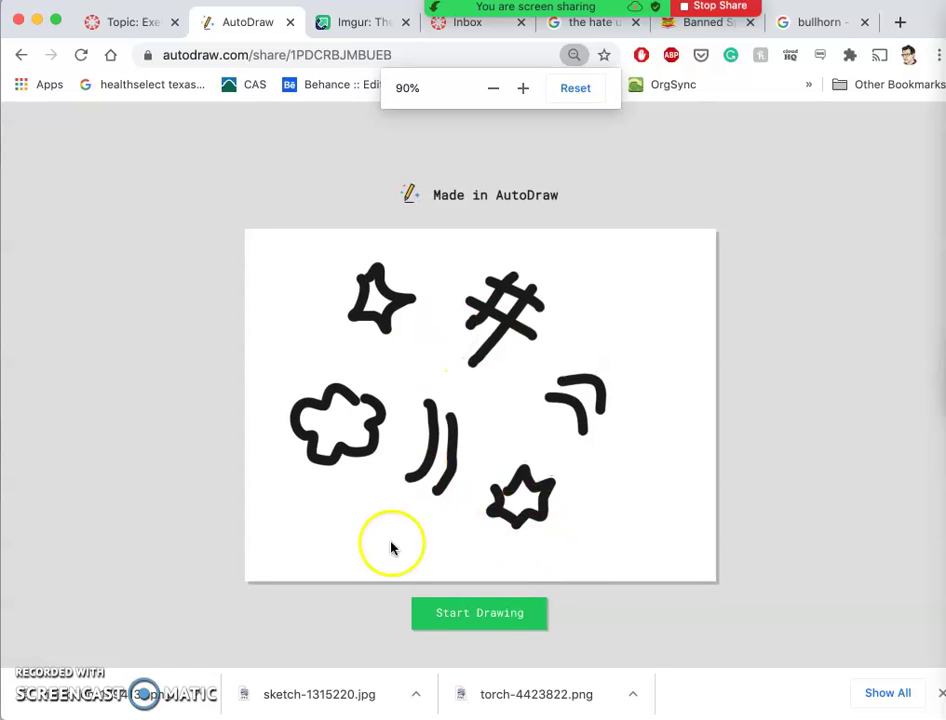
# Close the AutoDraw tab
pyautogui.click(290, 24)
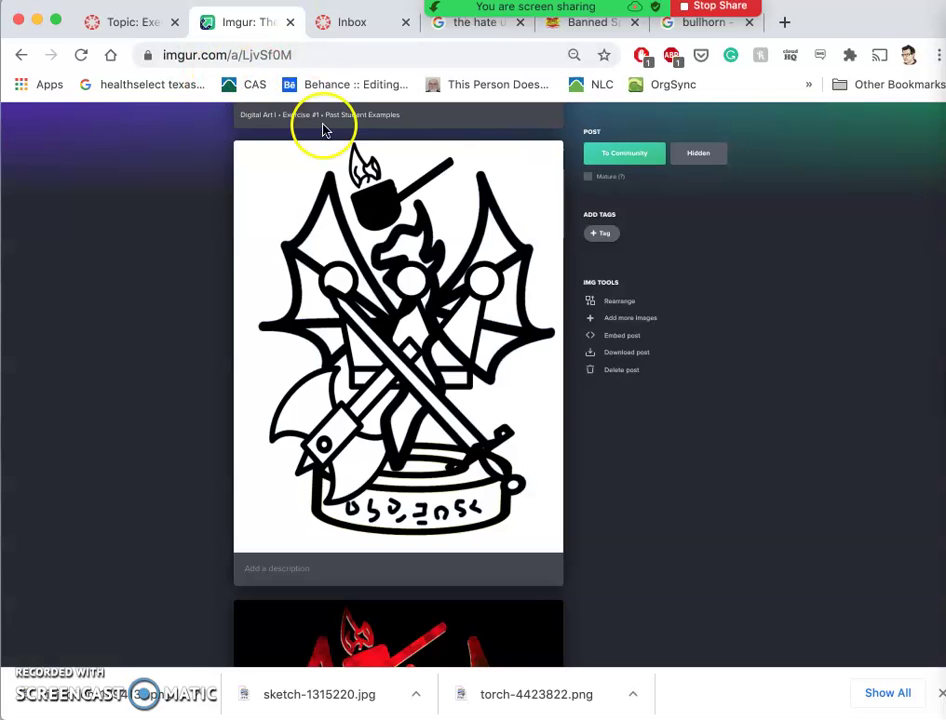
pyautogui.scroll(3, 483, 330)
pyautogui.scroll(-2, 430, 270)
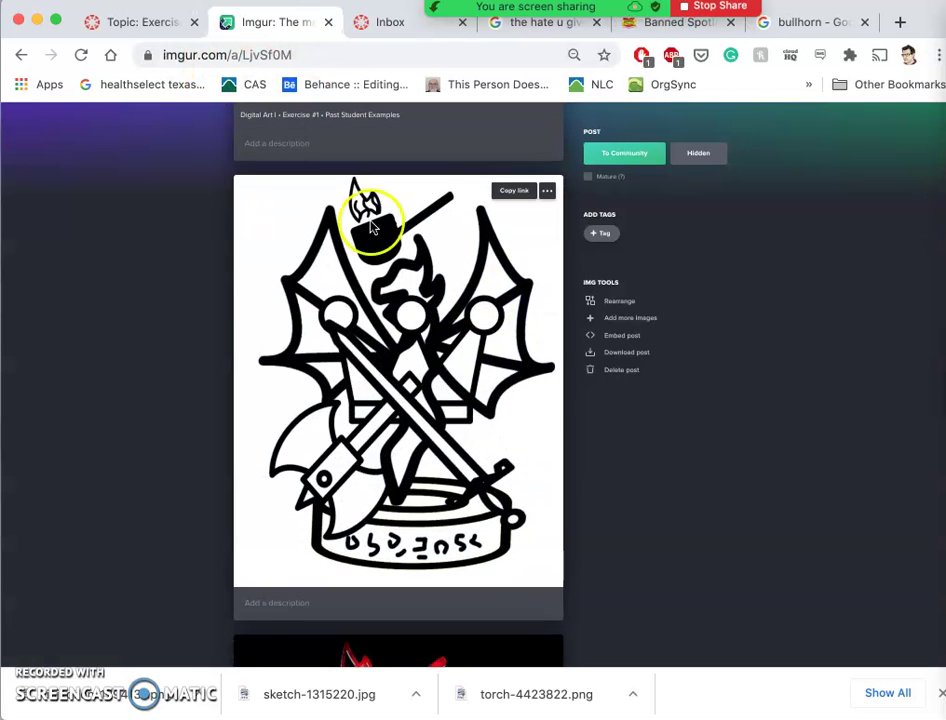
# Switch to the Canvas LMS topic page and scroll to the step 3 Photopea instructions
pyautogui.click(163, 22)
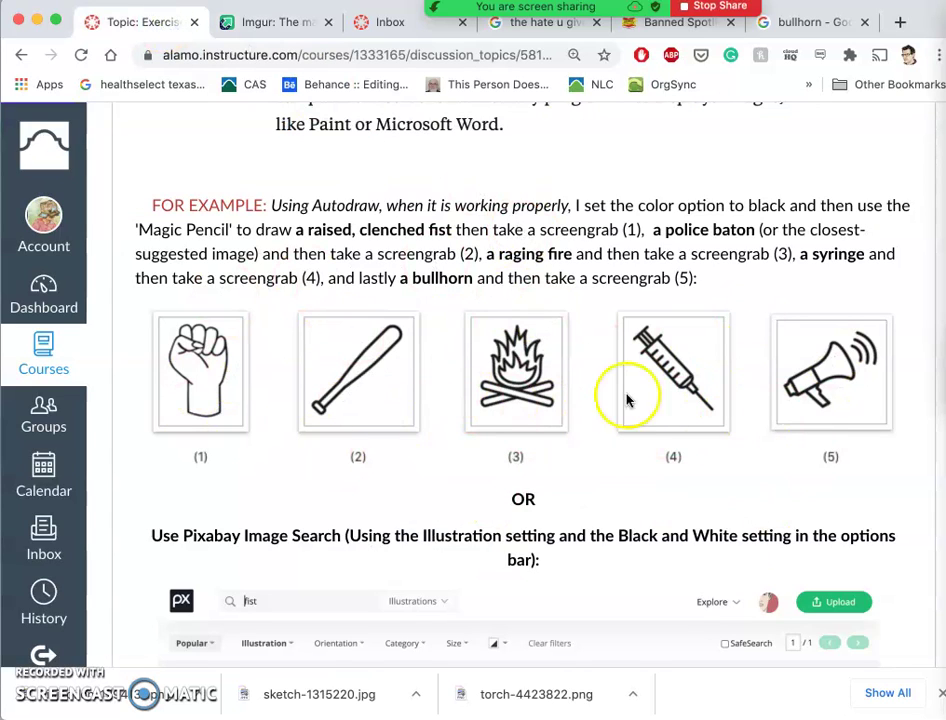
pyautogui.scroll(-10, 505, 452)
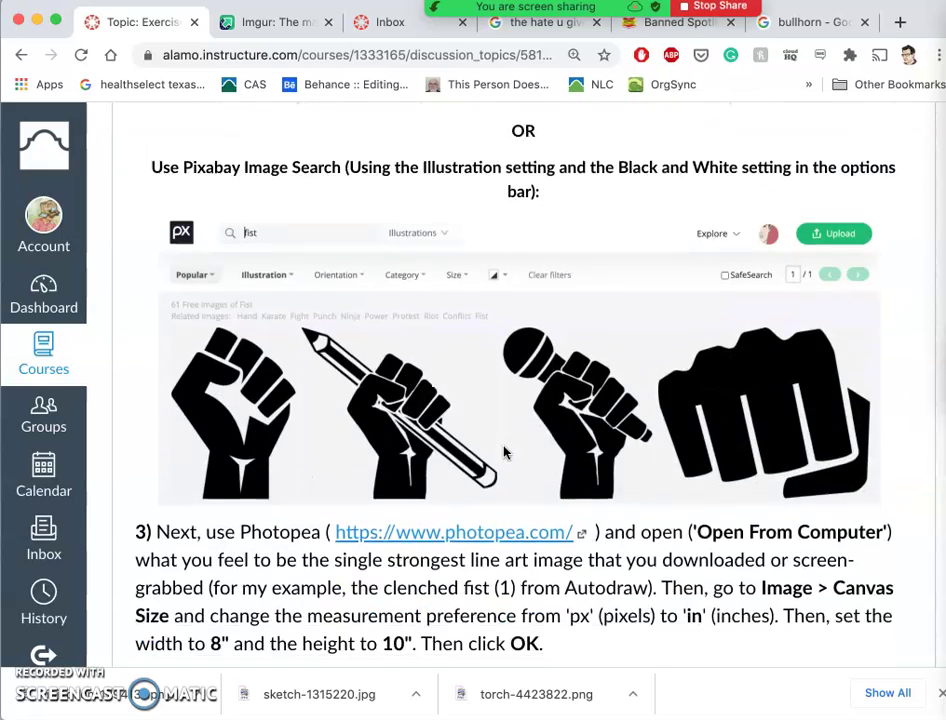
pyautogui.scroll(-2, 505, 452)
pyautogui.scroll(5, 505, 452)
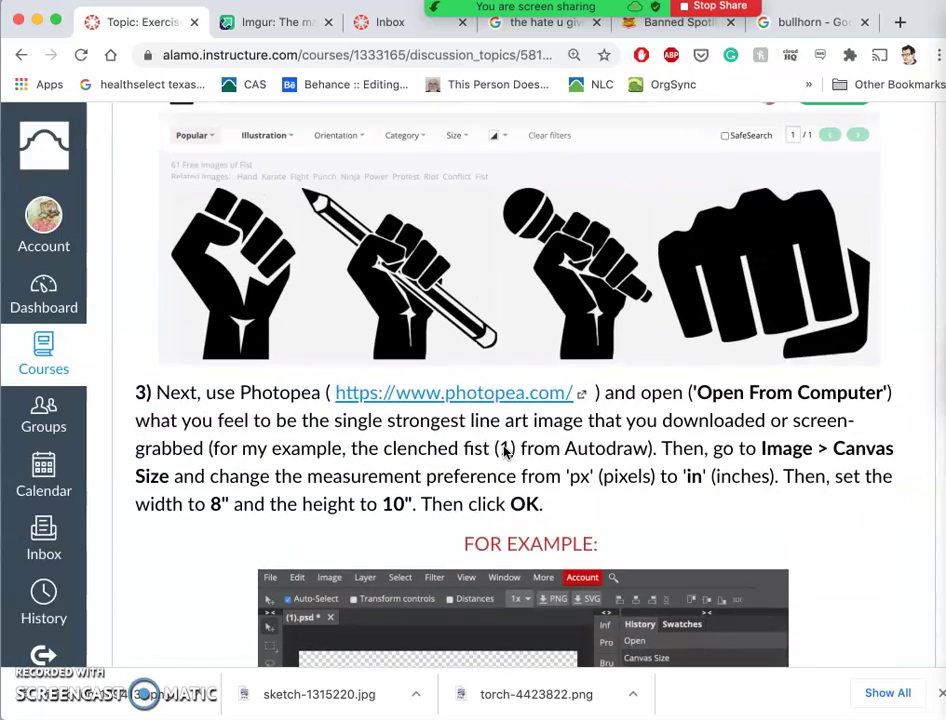
# Take Chrome out of full screen and bring the Exercise #1 Finder window to the centre
pyautogui.press('F11')
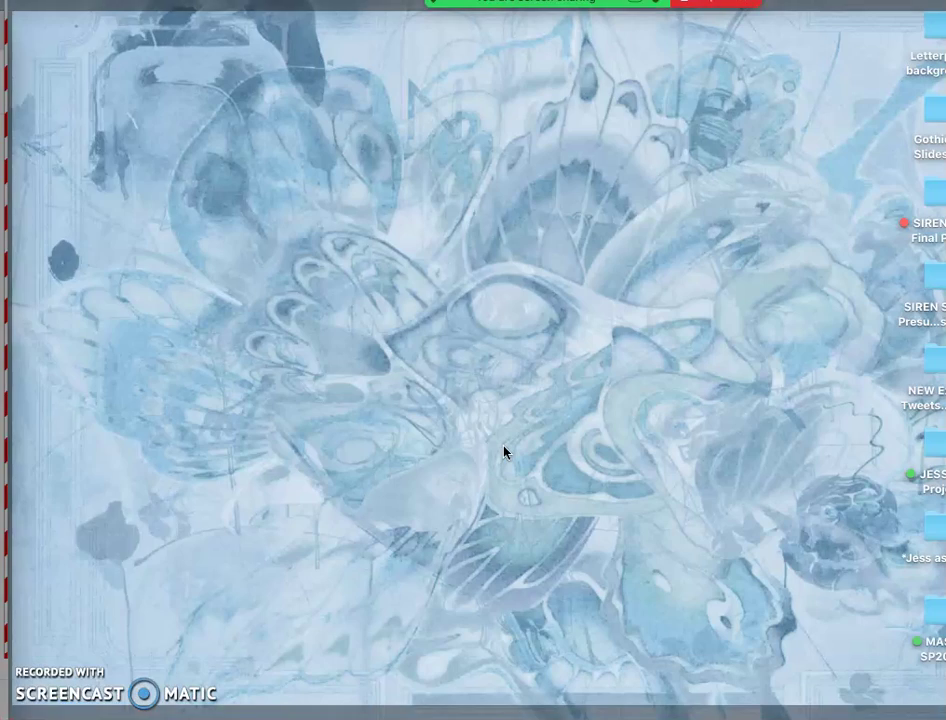
pyautogui.press('F11')
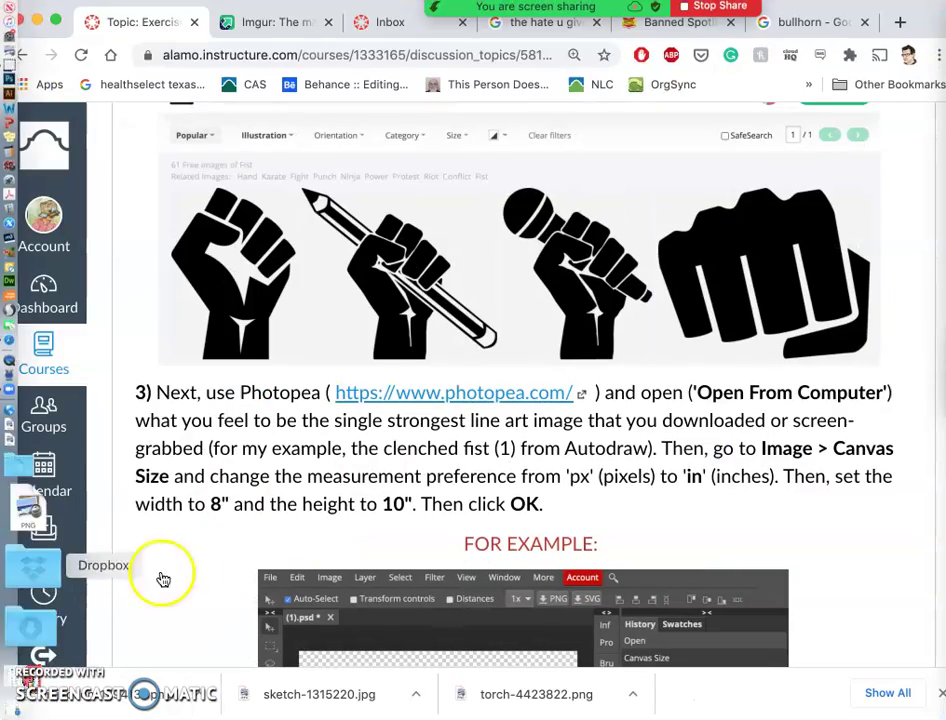
pyautogui.press('ctrl+super+f')
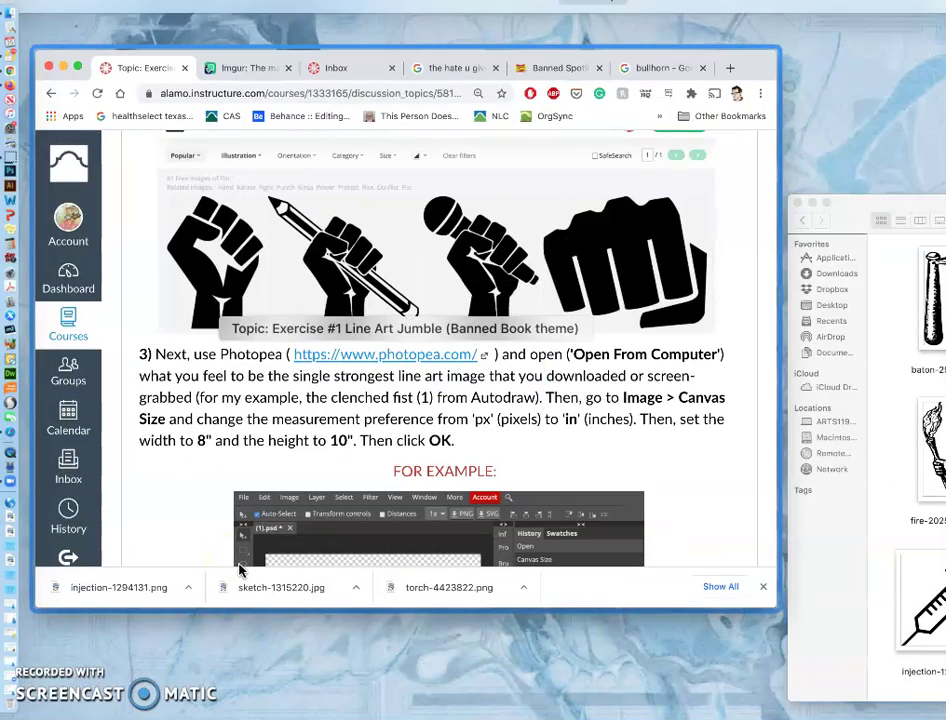
pyautogui.hotkey('ctrl', 'Up')
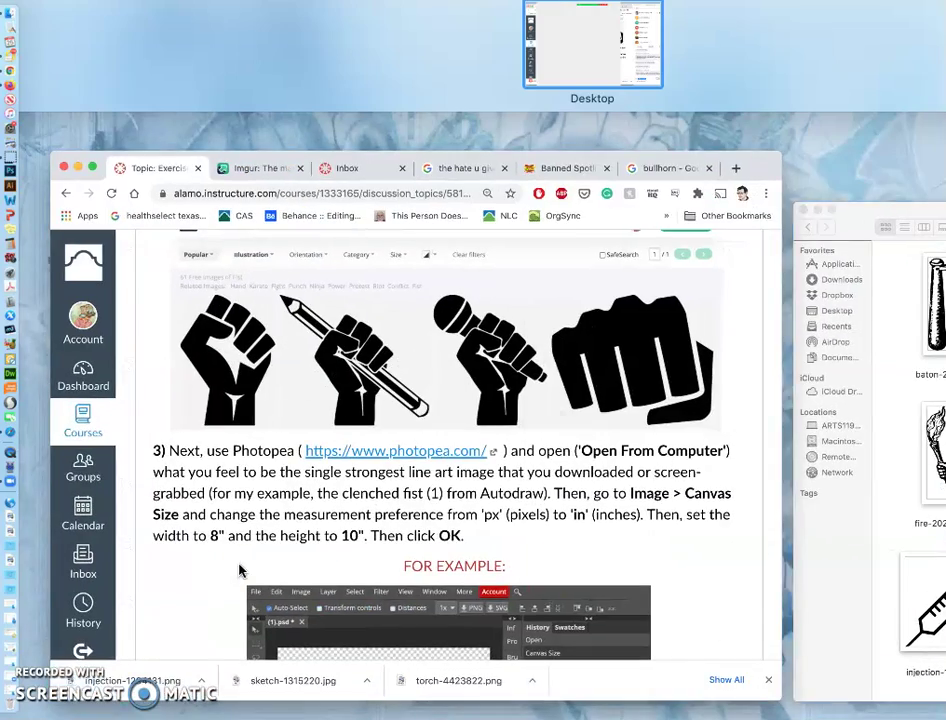
pyautogui.click(872, 204)
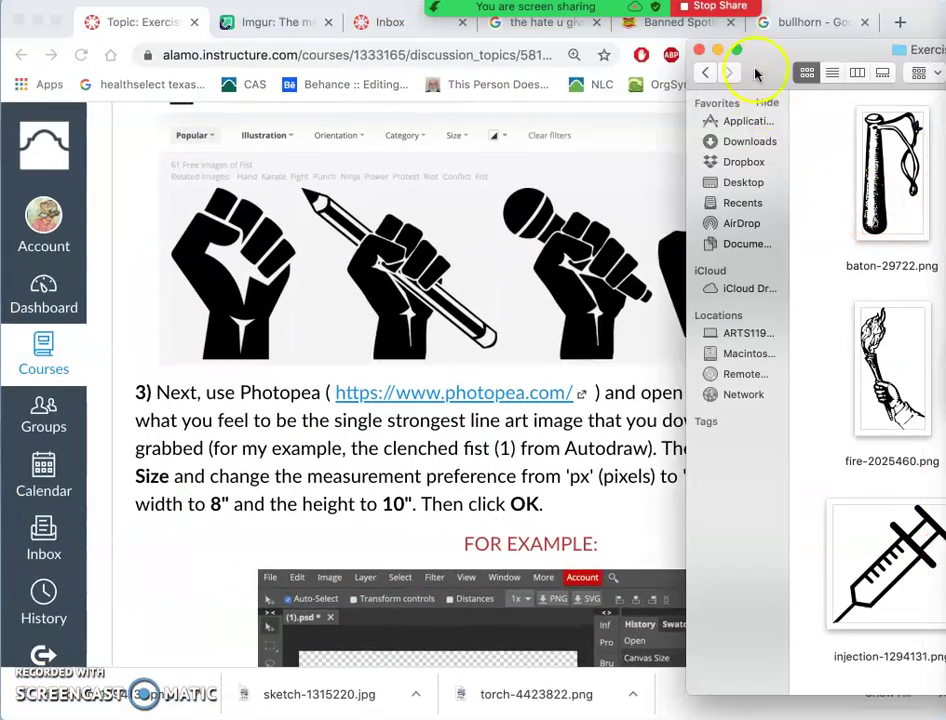
pyautogui.moveTo(766, 52); pyautogui.dragTo(304, 85)
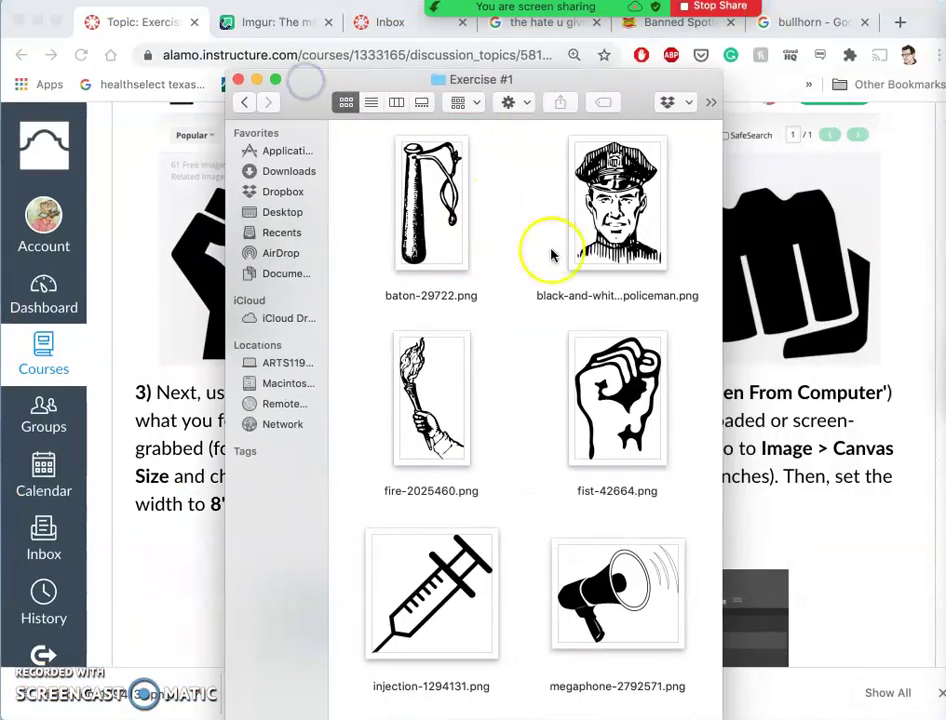
pyautogui.scroll(-1, 590, 345)
pyautogui.scroll(-8, 590, 345)
pyautogui.scroll(8, 590, 347)
pyautogui.scroll(-8, 590, 347)
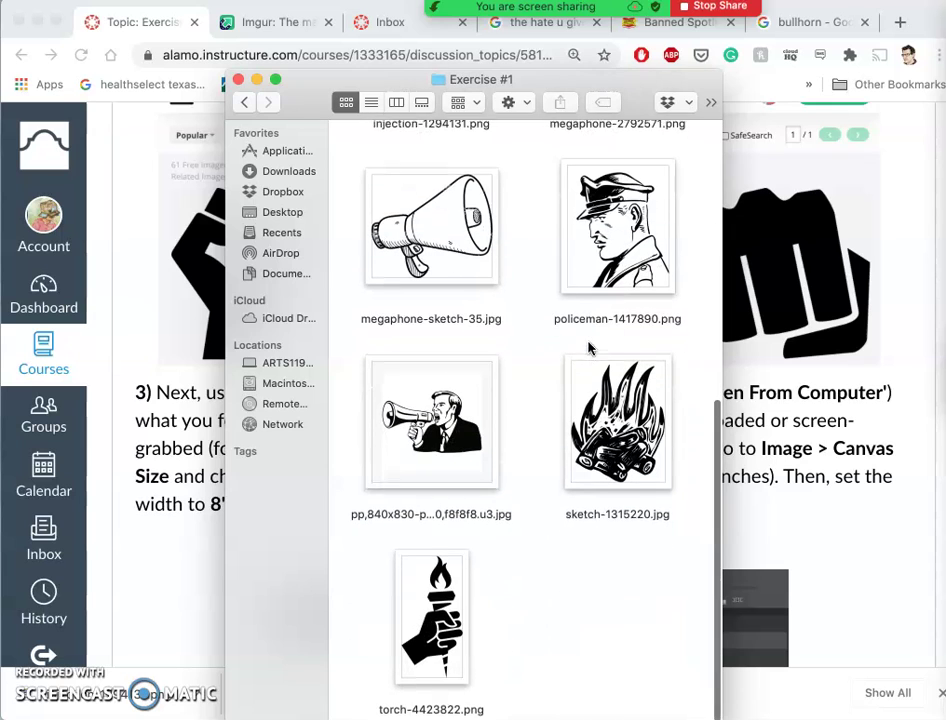
pyautogui.click(613, 470)
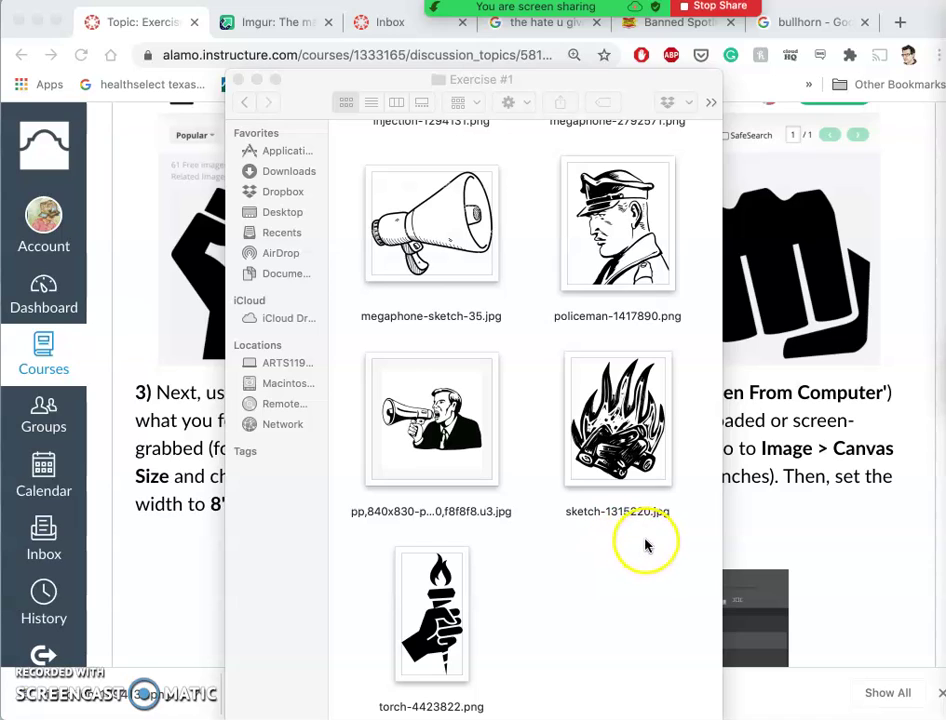
# Move the two doodle screenshots from the desktop into the Exercise #1 folder
pyautogui.press('F11')
pyautogui.press('F11')
pyautogui.moveTo(612, 555); pyautogui.dragTo(592, 465)
pyautogui.click(539, 338)
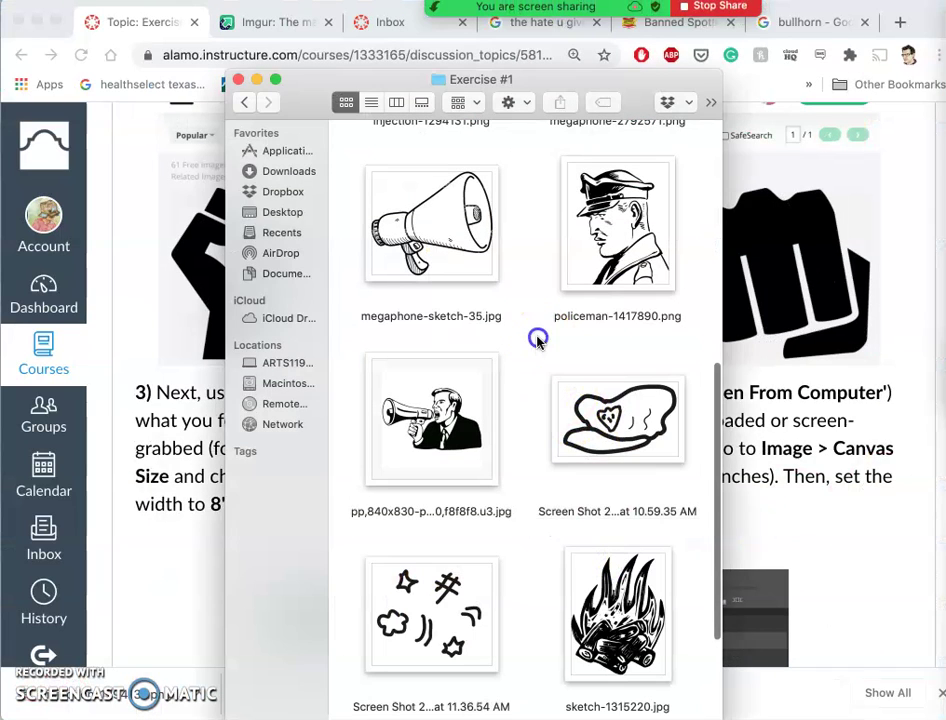
pyautogui.scroll(-5, 513, 509)
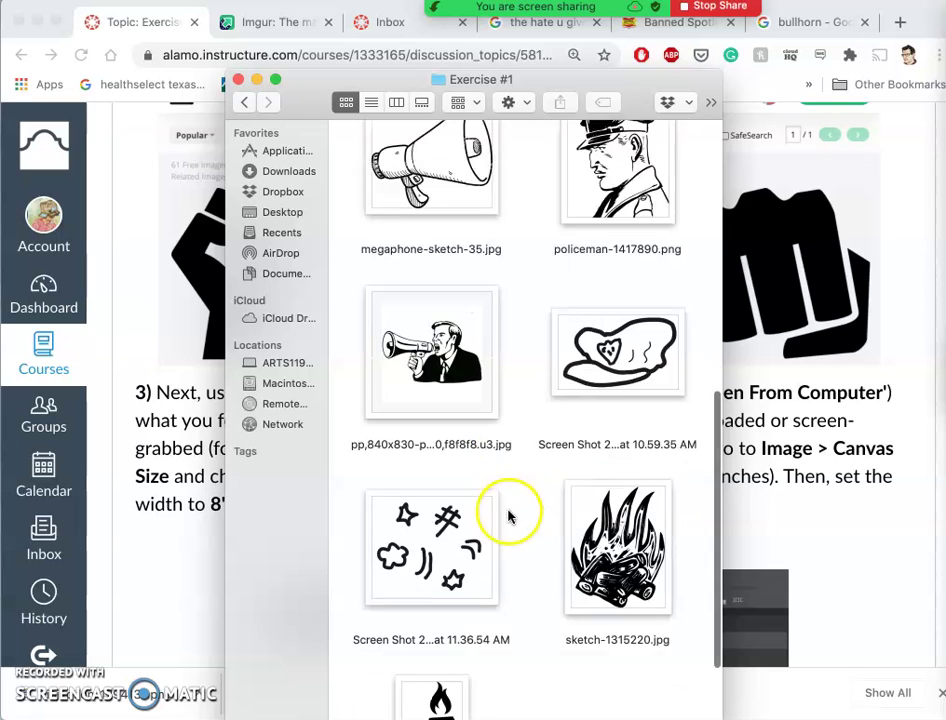
pyautogui.scroll(10, 460, 513)
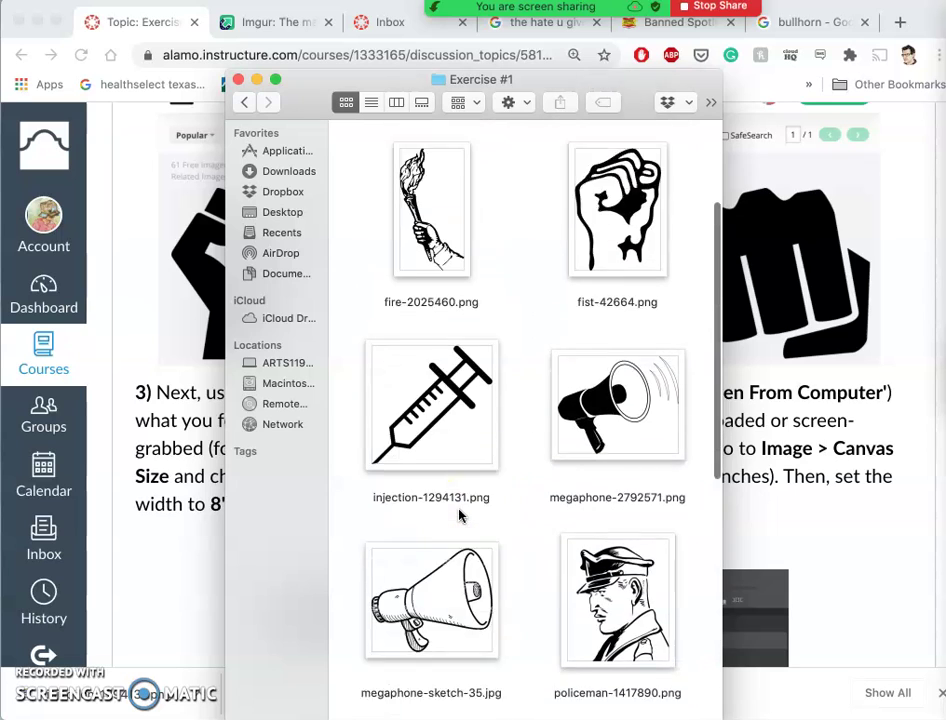
# View fist-42664.png in Preview and examine the raised-fist line art
pyautogui.click(602, 360)
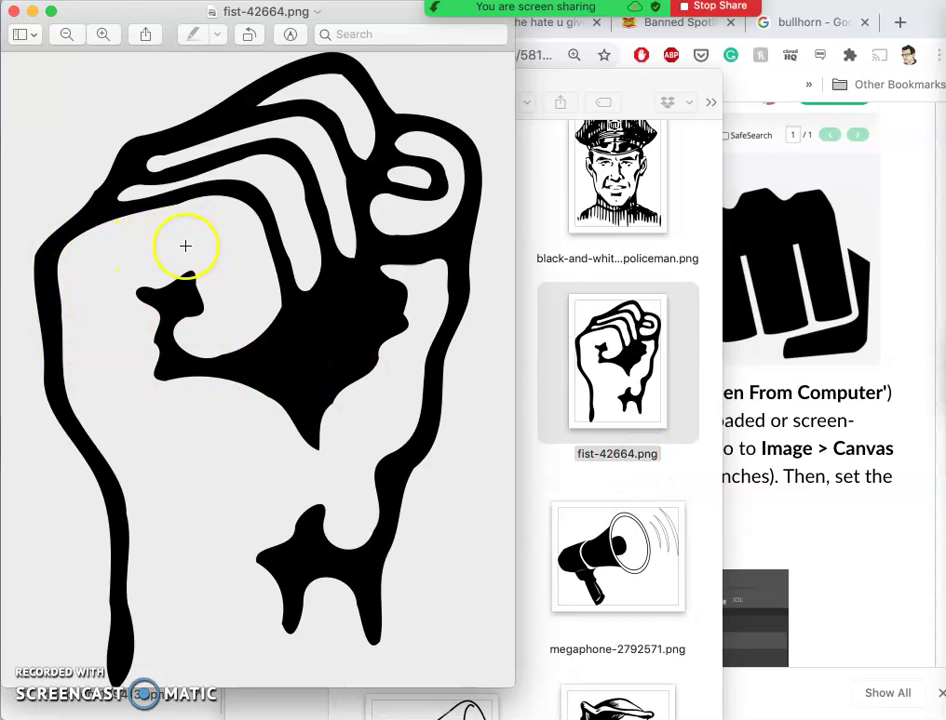
pyautogui.moveTo(117, 125); pyautogui.dragTo(116, 81)
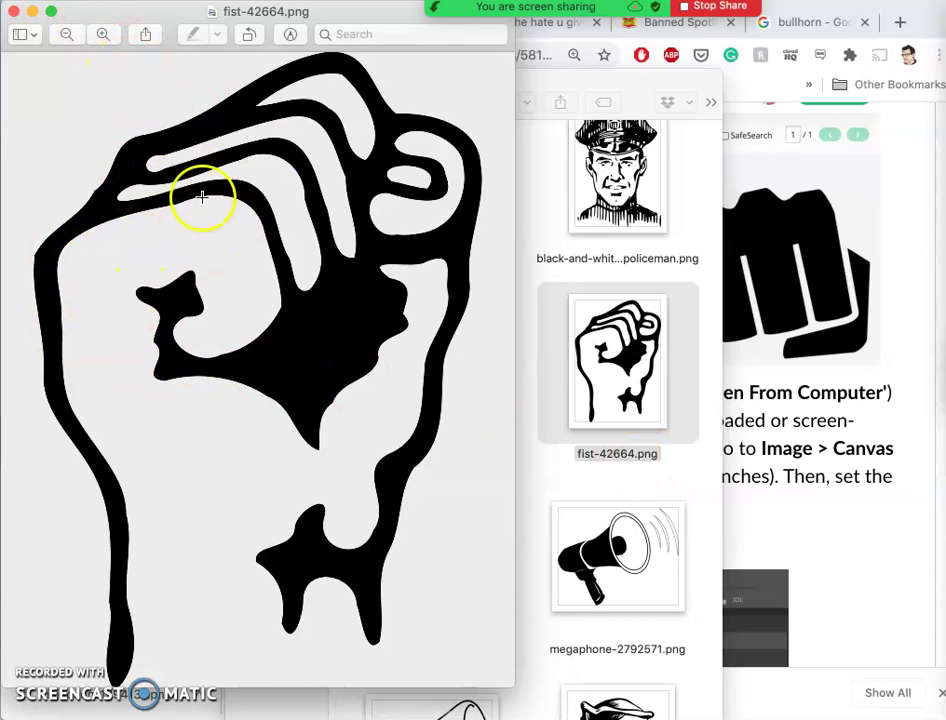
pyautogui.moveTo(208, 249)
pyautogui.mouseDown()
pyautogui.moveTo(251, 241)
pyautogui.moveTo(293, 336)
pyautogui.moveTo(255, 316)
pyautogui.mouseUp()
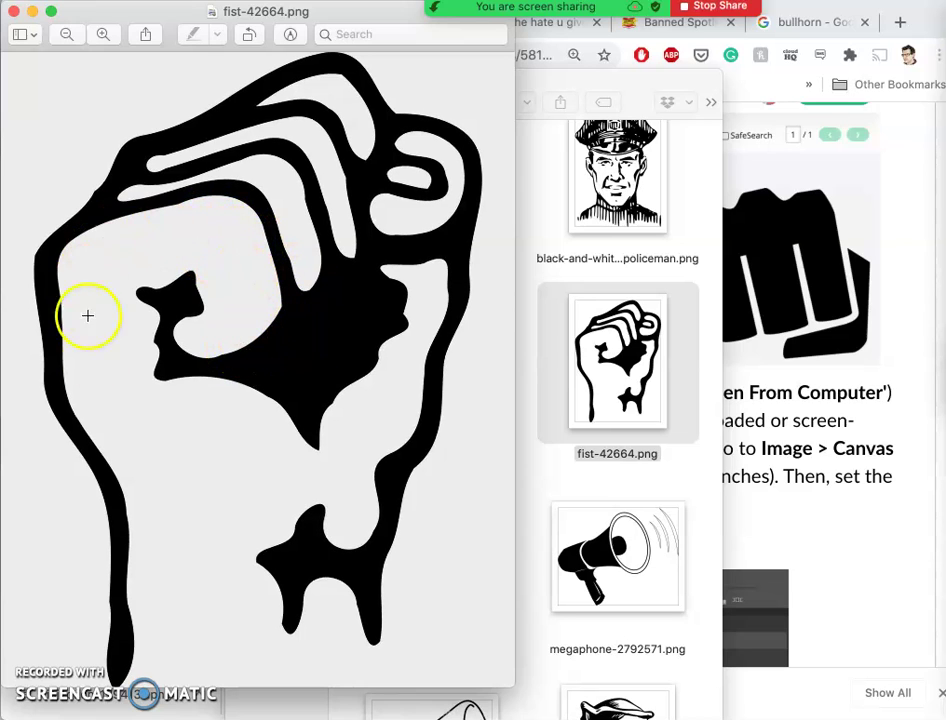
pyautogui.moveTo(279, 484); pyautogui.dragTo(279, 484)
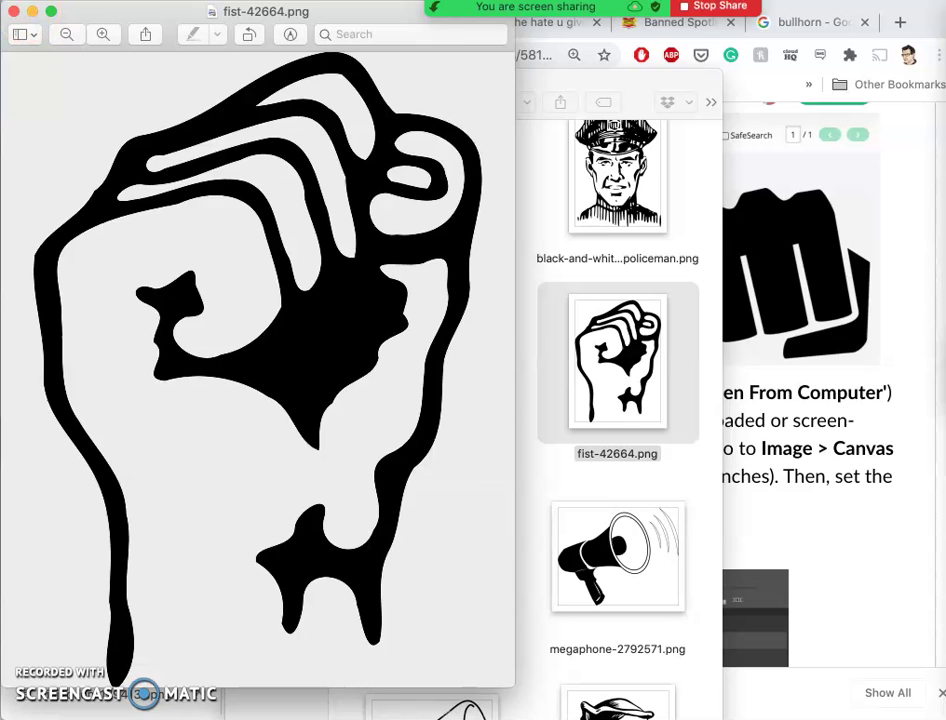
# Close the fist preview, then view and close the megaphone-man JPG
pyautogui.click(13, 13)
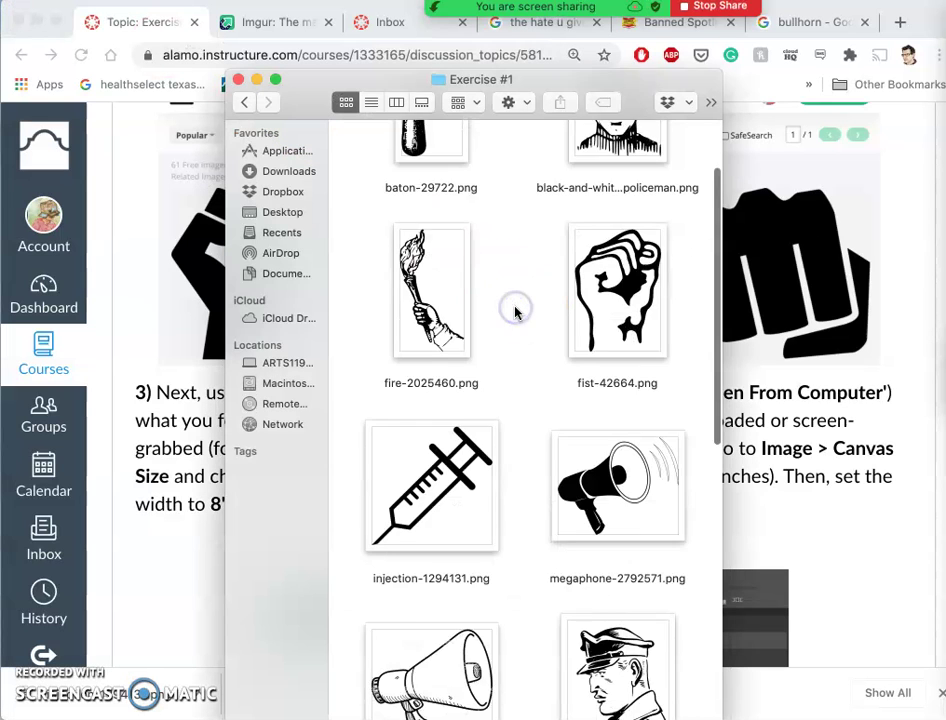
pyautogui.scroll(-10, 515, 313)
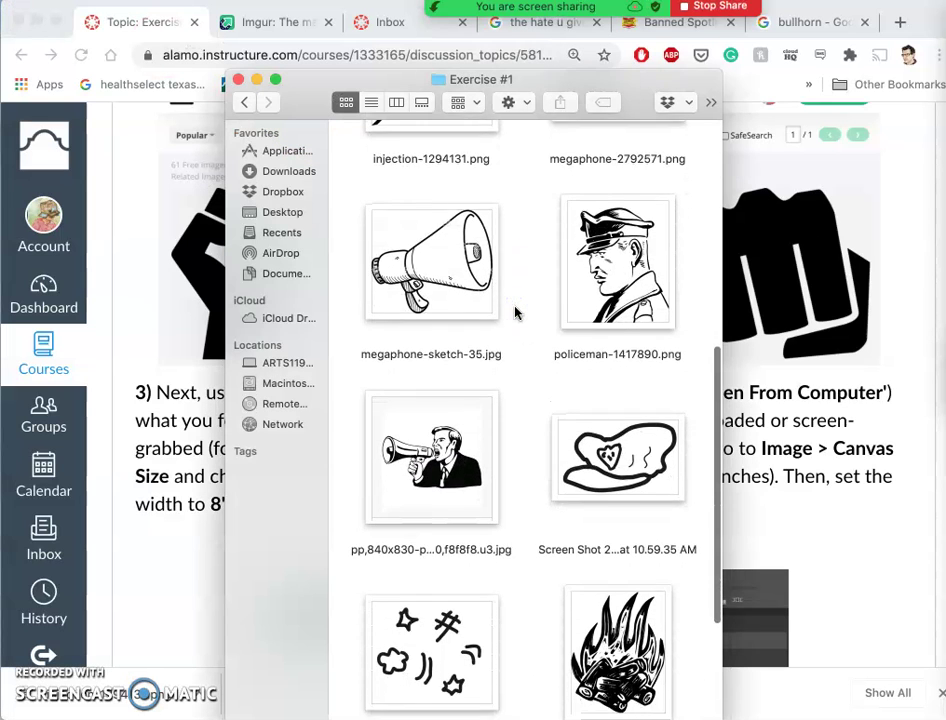
pyautogui.scroll(-6, 515, 313)
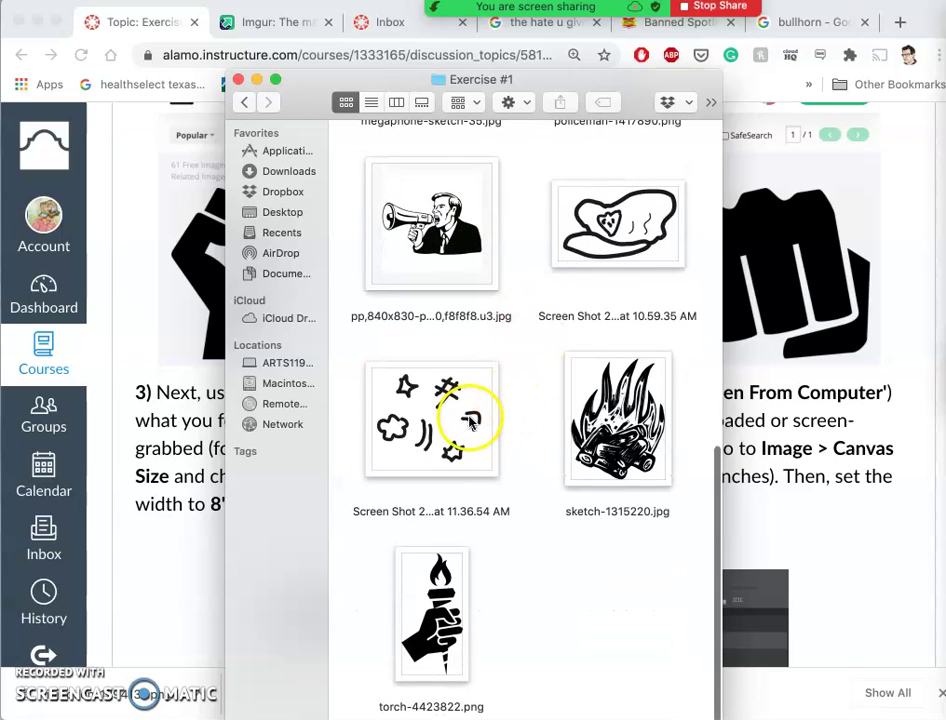
pyautogui.doubleClick(448, 240)
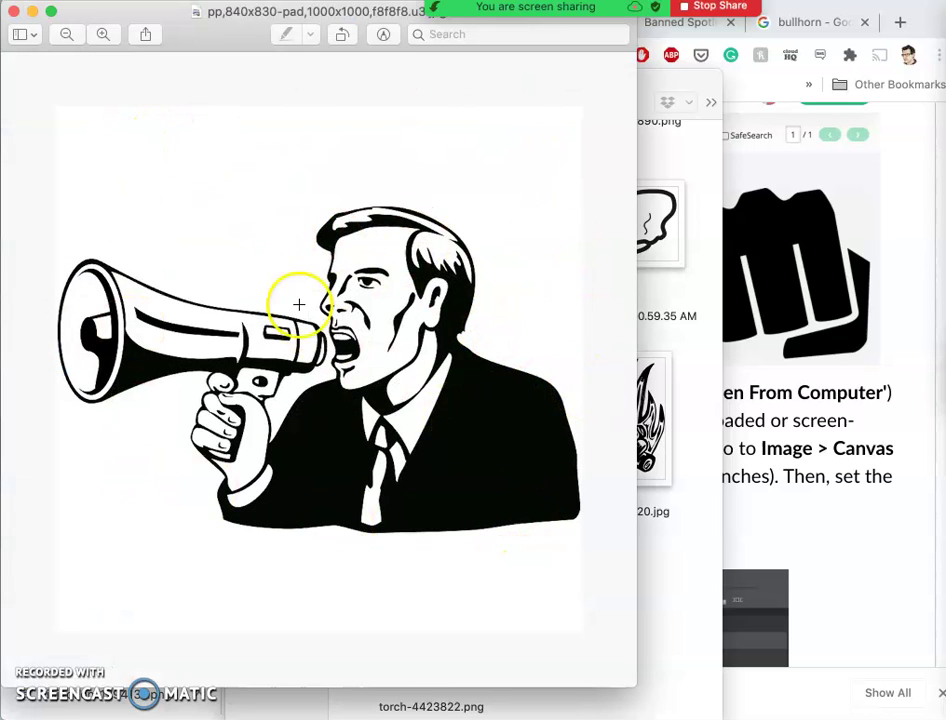
pyautogui.click(16, 12)
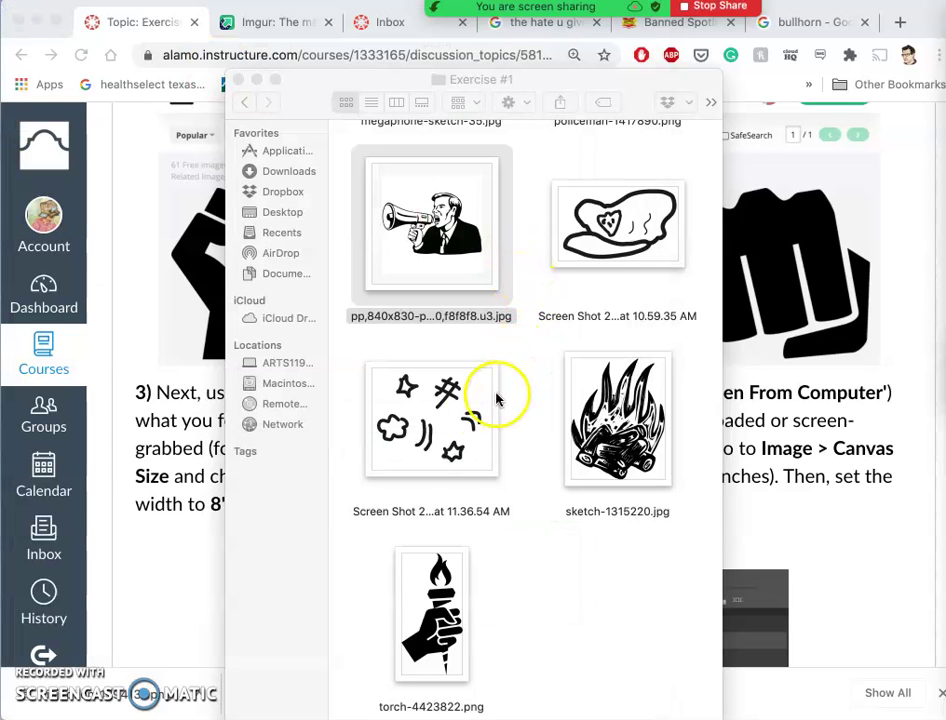
# View the 11.36.54 doodle screenshot enlarged, close it and scroll Finder back to the top
pyautogui.doubleClick(440, 435)
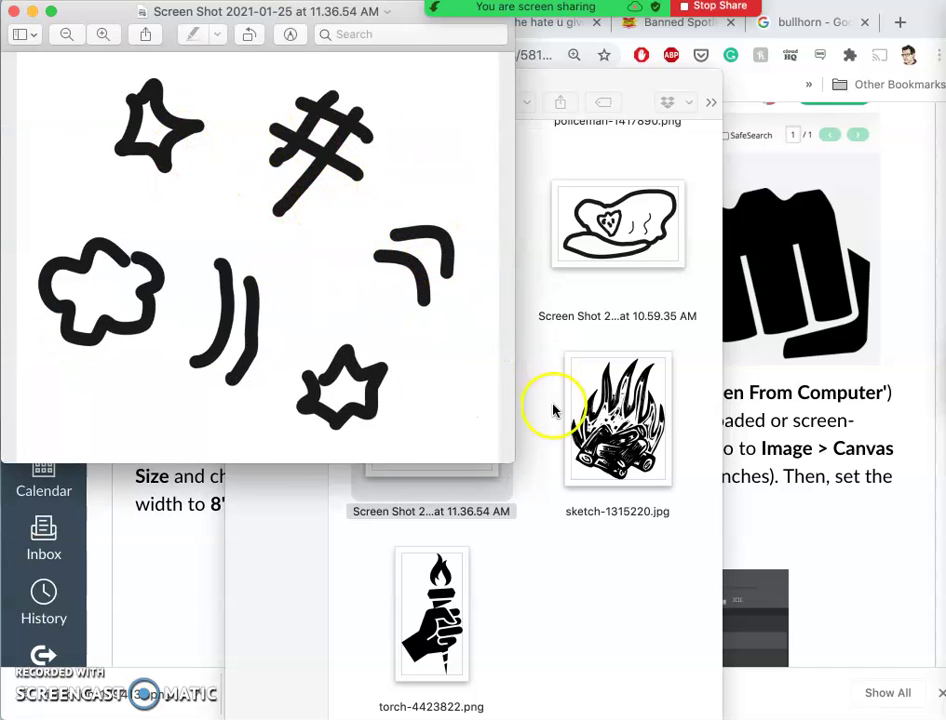
pyautogui.moveTo(511, 460)
pyautogui.mouseDown()
pyautogui.moveTo(802, 650)
pyautogui.moveTo(756, 640)
pyautogui.moveTo(752, 655)
pyautogui.mouseUp()
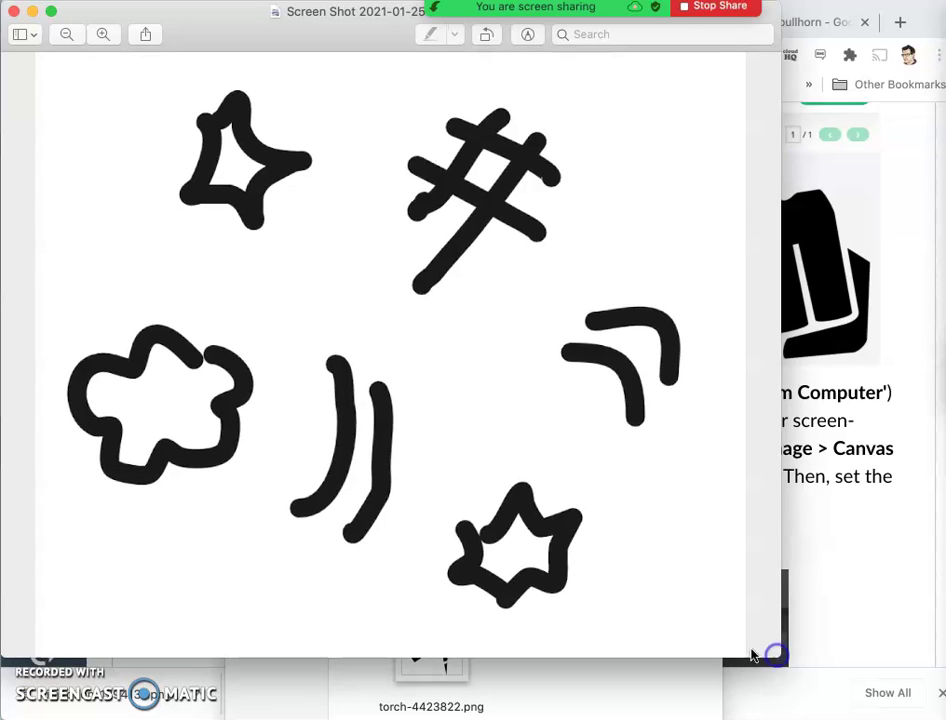
pyautogui.click(14, 11)
pyautogui.scroll(5, 410, 340)
pyautogui.scroll(8, 400, 272)
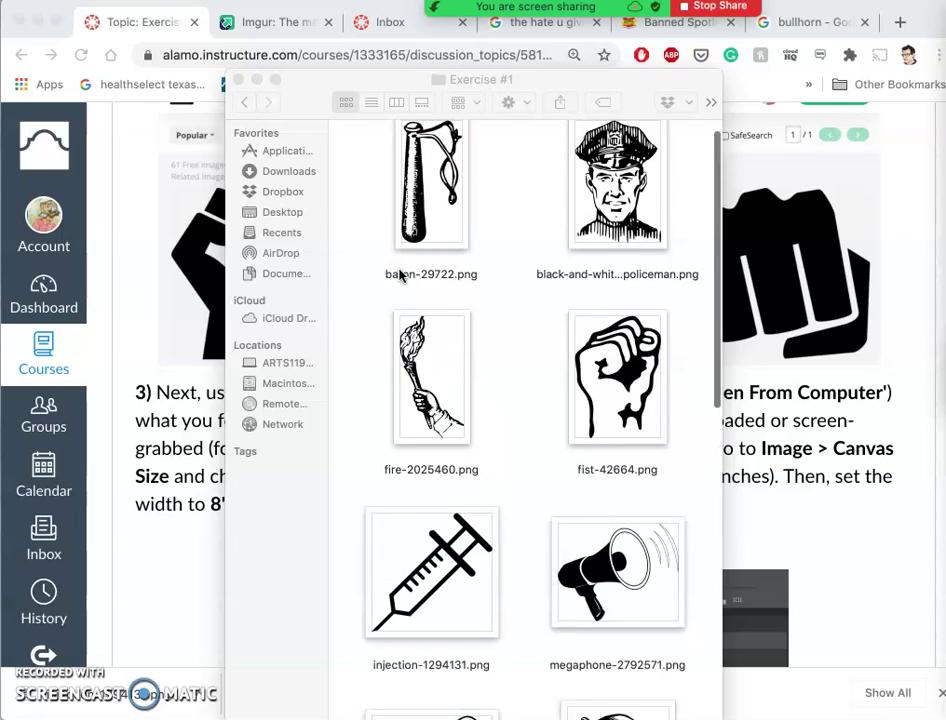
# Shift the Finder window aside and bring the Canvas LMS course page to the front
pyautogui.moveTo(310, 89); pyautogui.dragTo(496, 95)
pyautogui.scroll(-3, 743, 498)
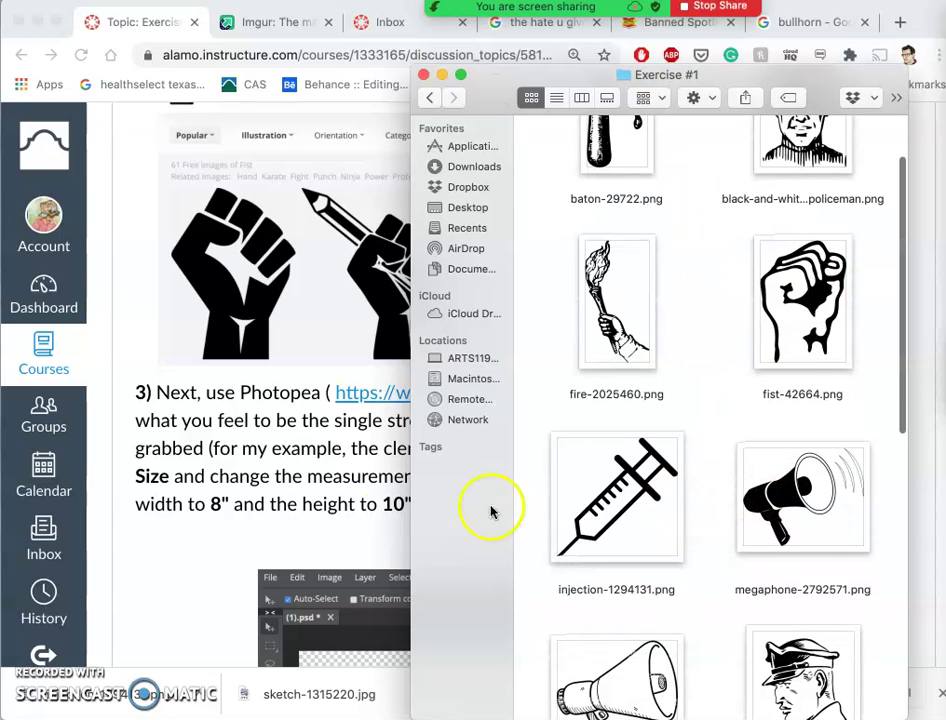
pyautogui.scroll(-10, 317, 524)
pyautogui.scroll(2, 250, 480)
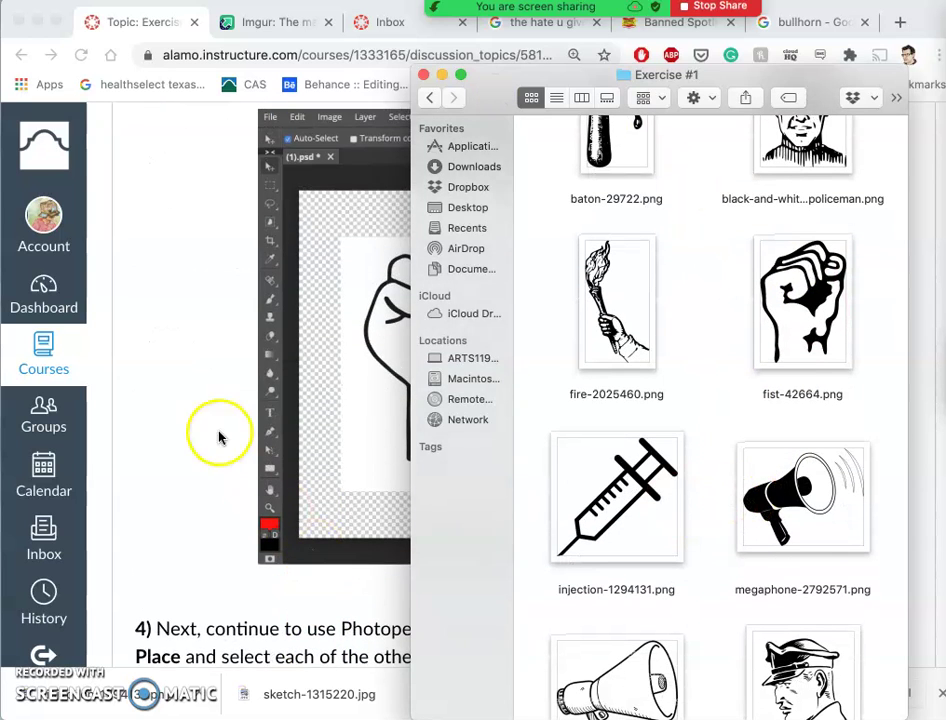
pyautogui.click(218, 436)
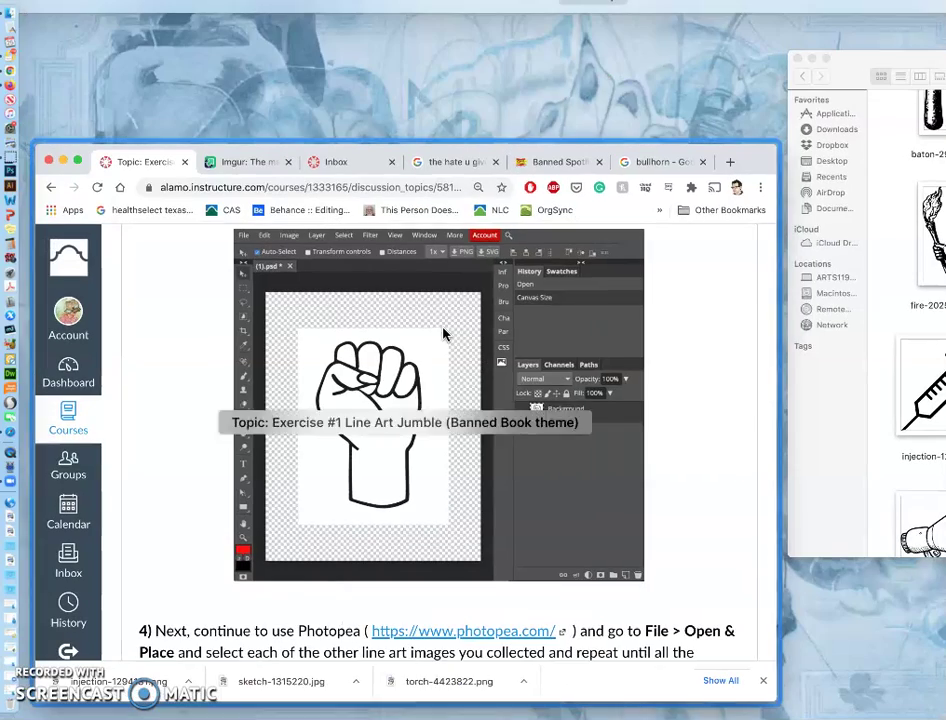
pyautogui.press('super+Tab')
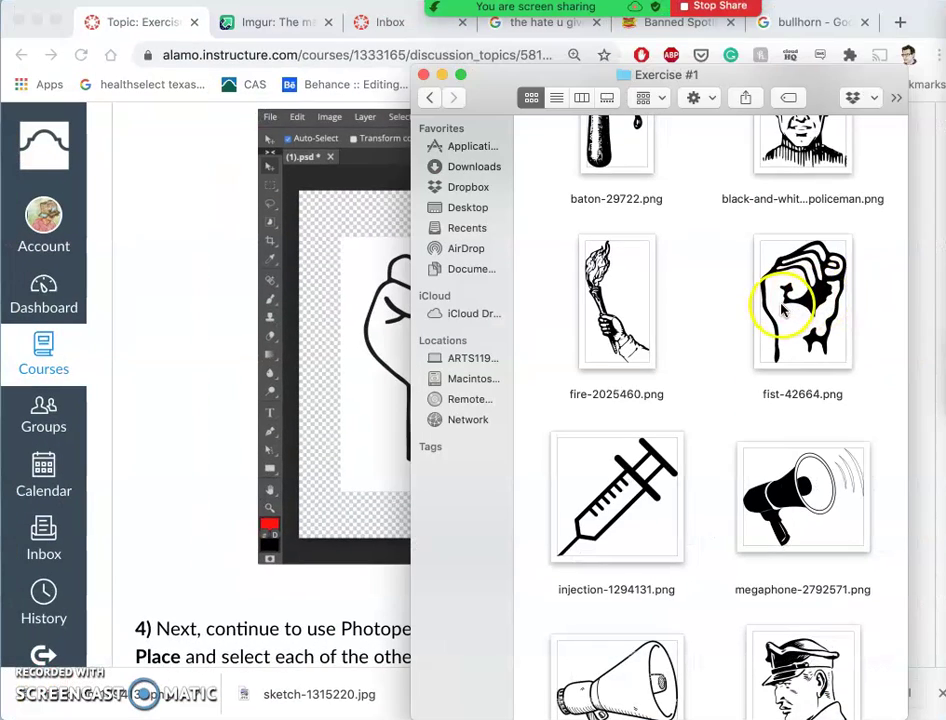
pyautogui.click(216, 477)
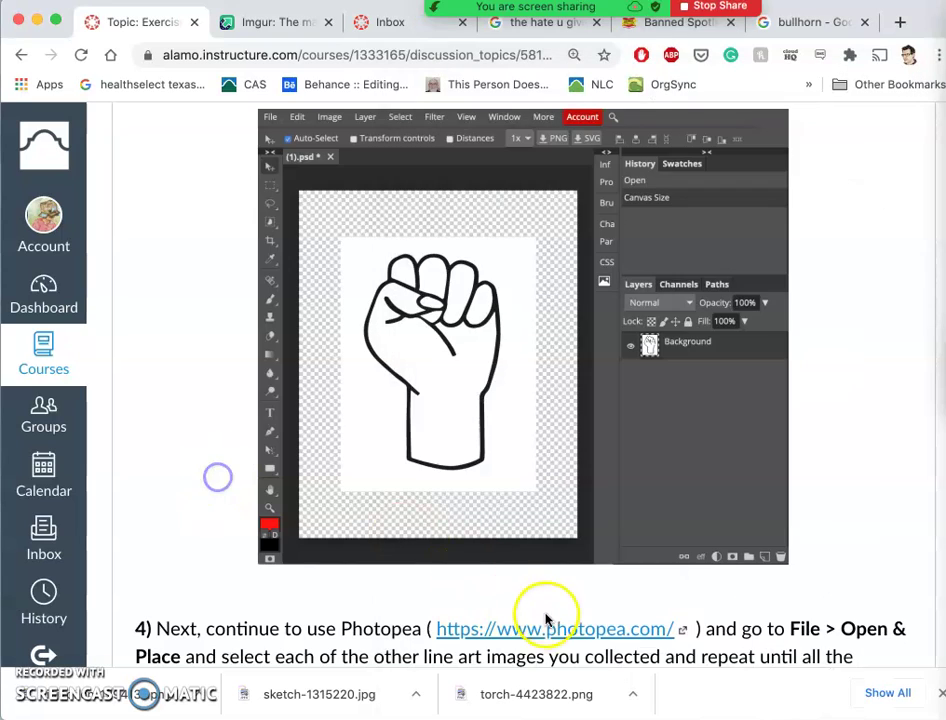
# Scroll to step 4 and open the photopea.com link in a new tab
pyautogui.scroll(-3, 543, 625)
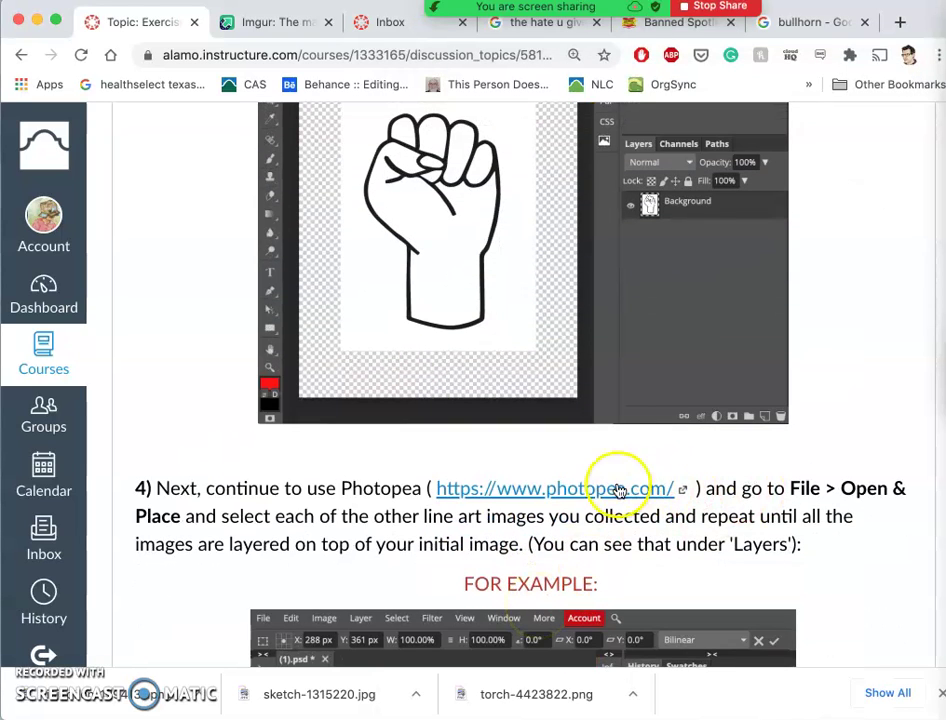
pyautogui.rightClick(614, 490)
pyautogui.click(654, 395)
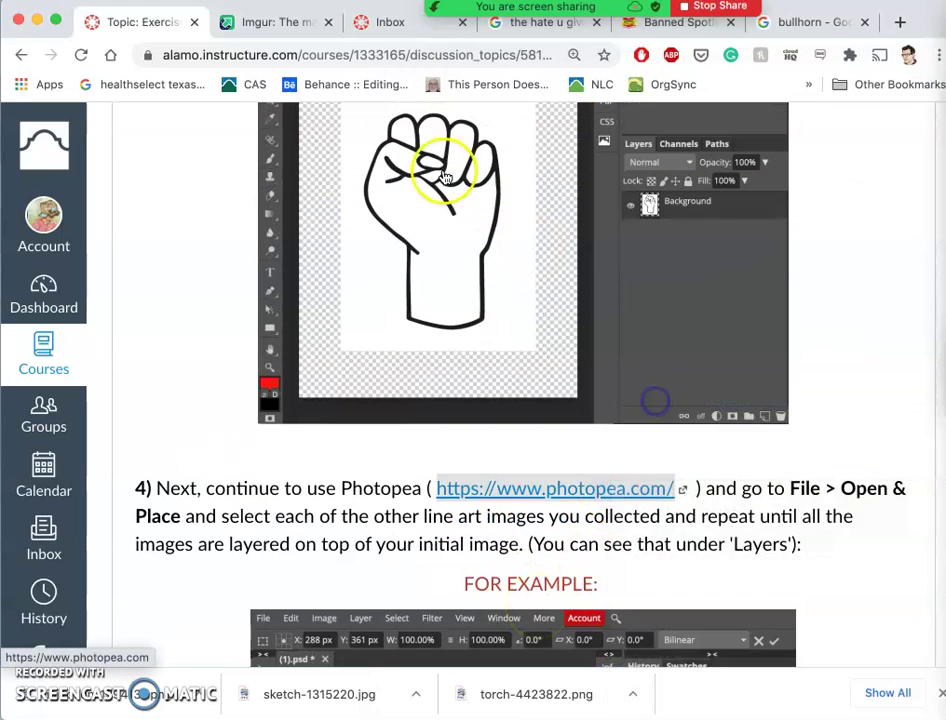
# Switch to the Photopea tab and bring up the Account panel
pyautogui.click(248, 21)
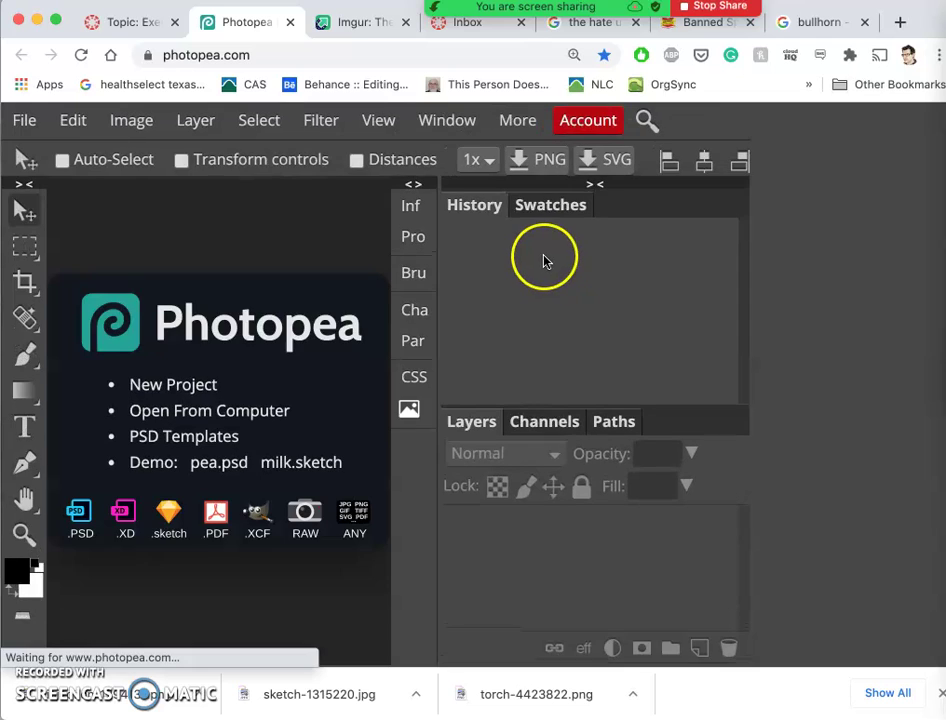
pyautogui.click(588, 124)
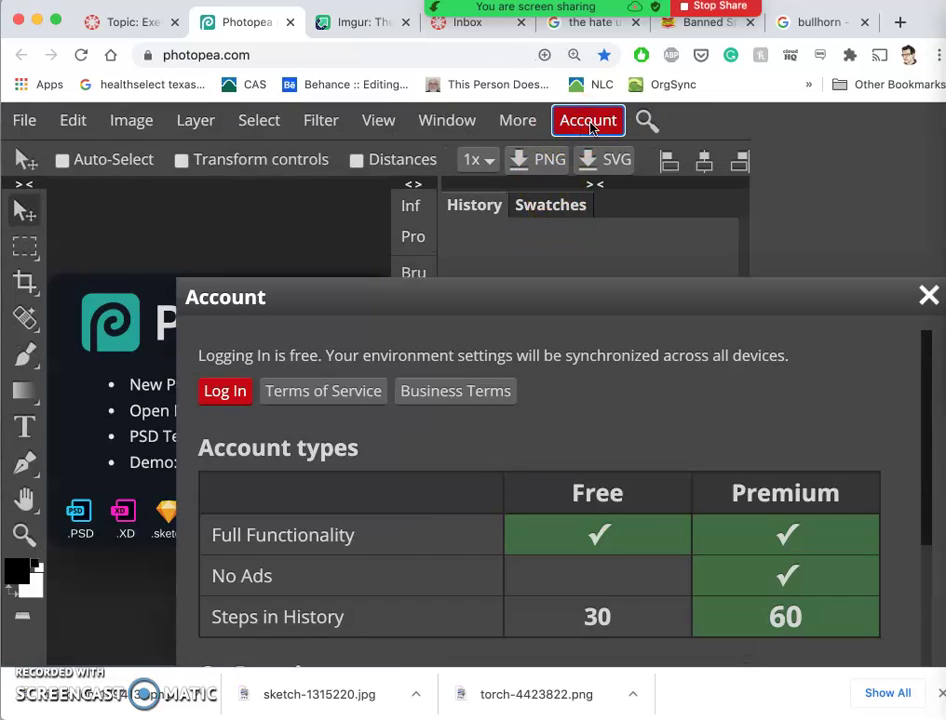
pyautogui.click(816, 108)
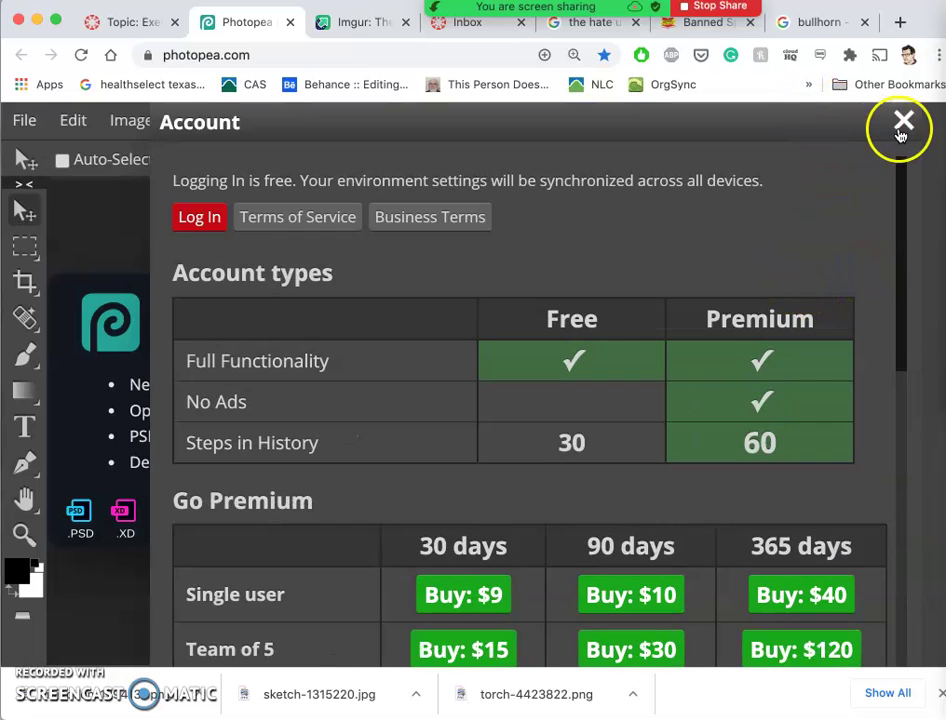
# Log in with the Google lab account and close the Account dialog
pyautogui.click(201, 218)
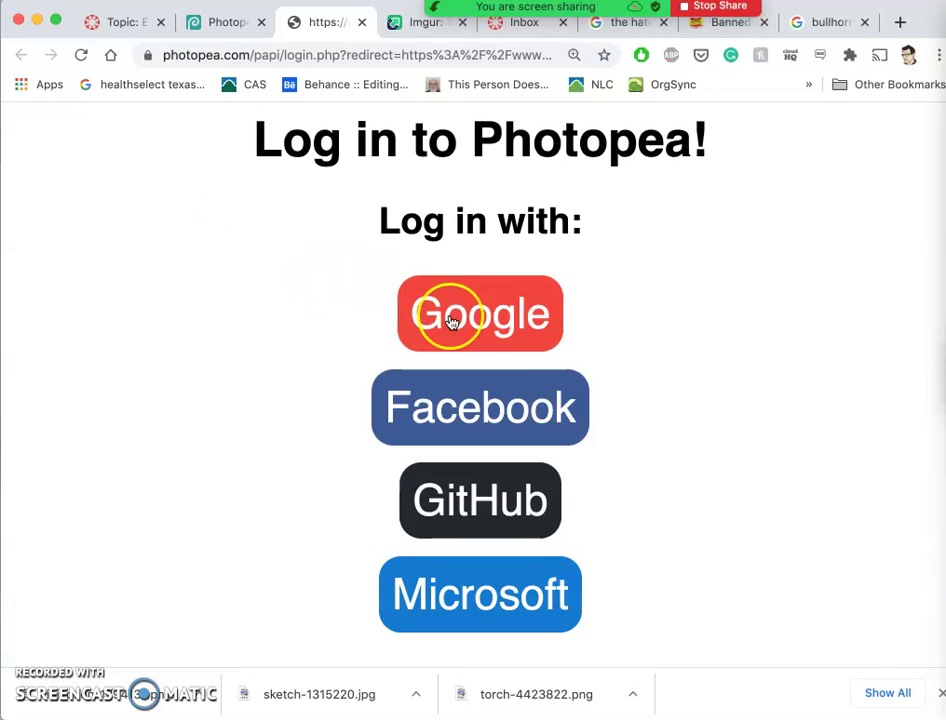
pyautogui.click(500, 322)
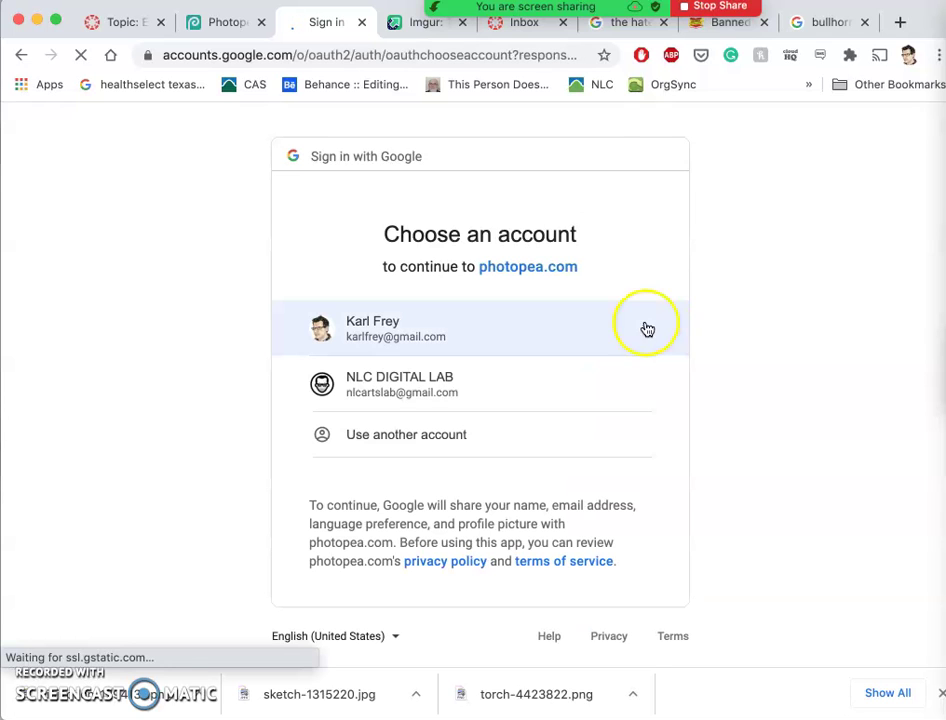
pyautogui.click(427, 393)
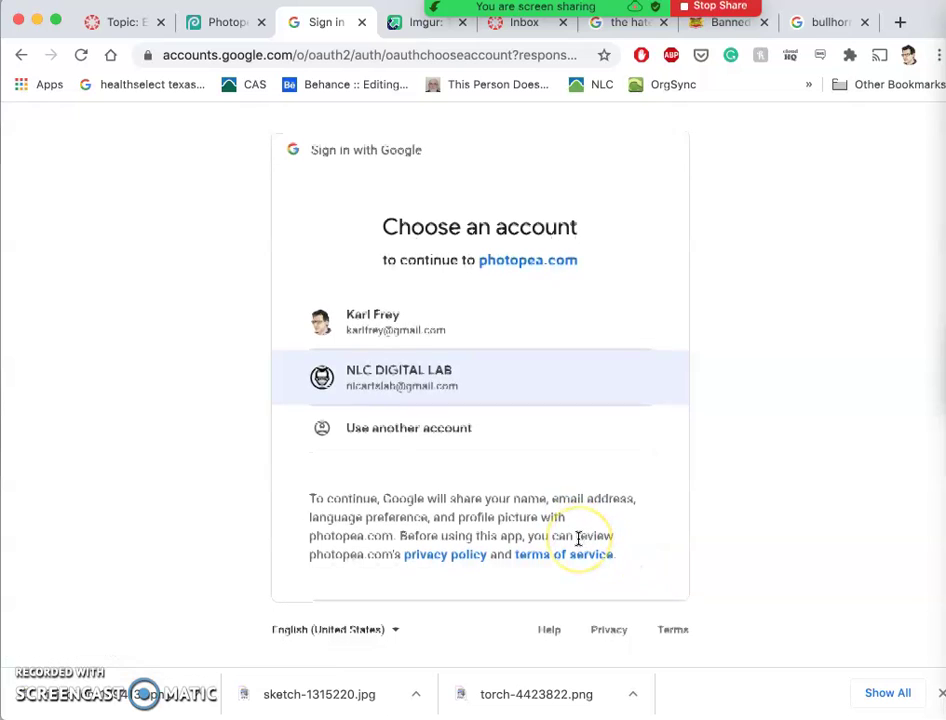
pyautogui.click(435, 387)
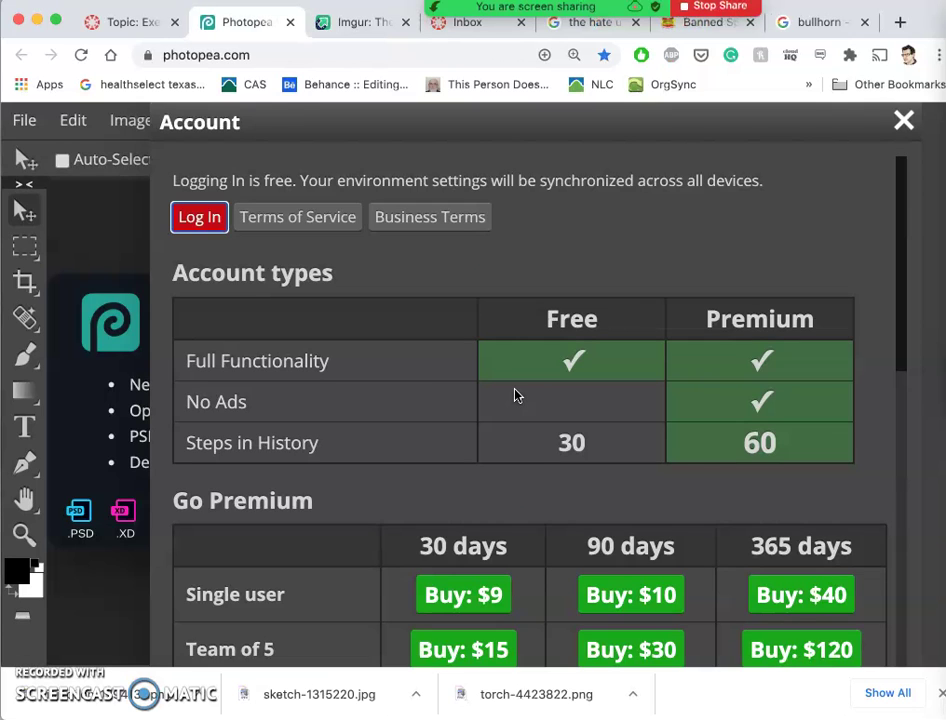
pyautogui.click(904, 121)
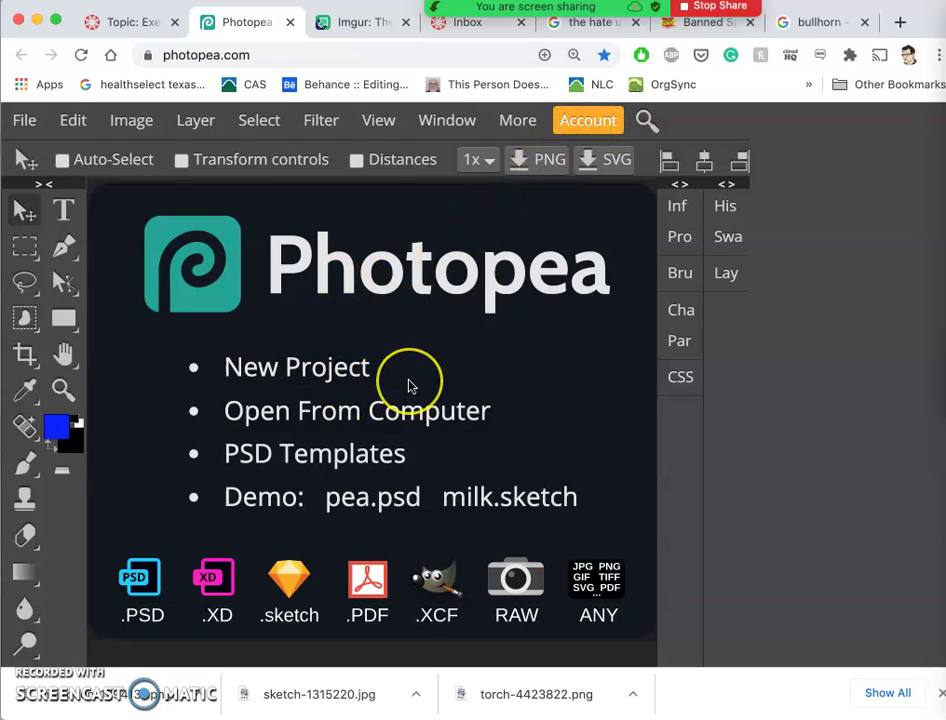
# Open fist-42664.png from Desktop > SP21 DIGITAL ART I > Exercise #1 via Open From Computer
pyautogui.scroll(-1, 412, 384)
pyautogui.scroll(1, 408, 384)
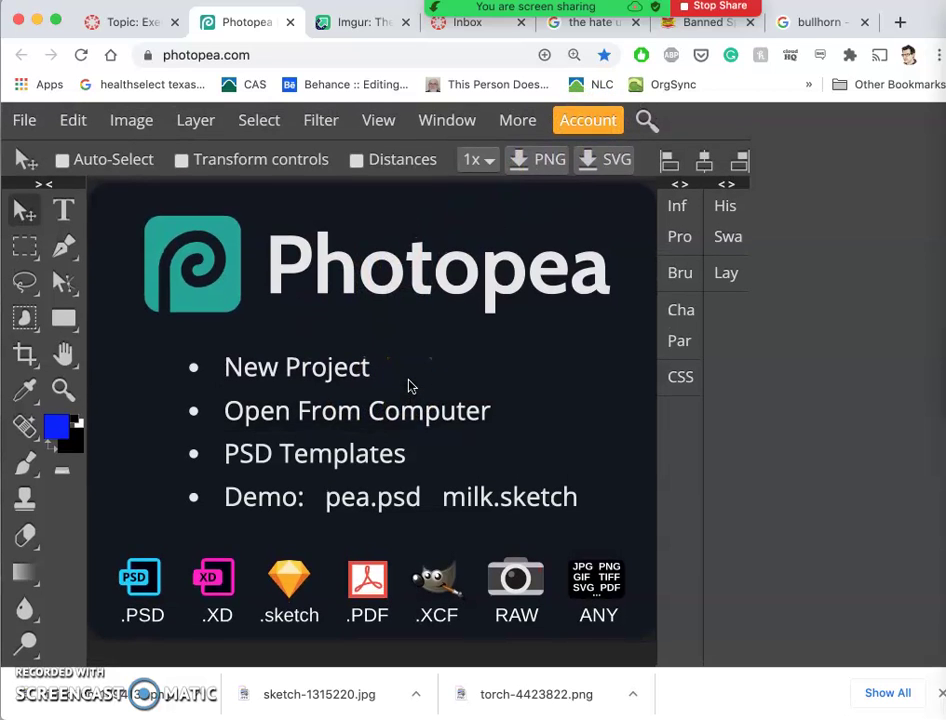
pyautogui.click(307, 411)
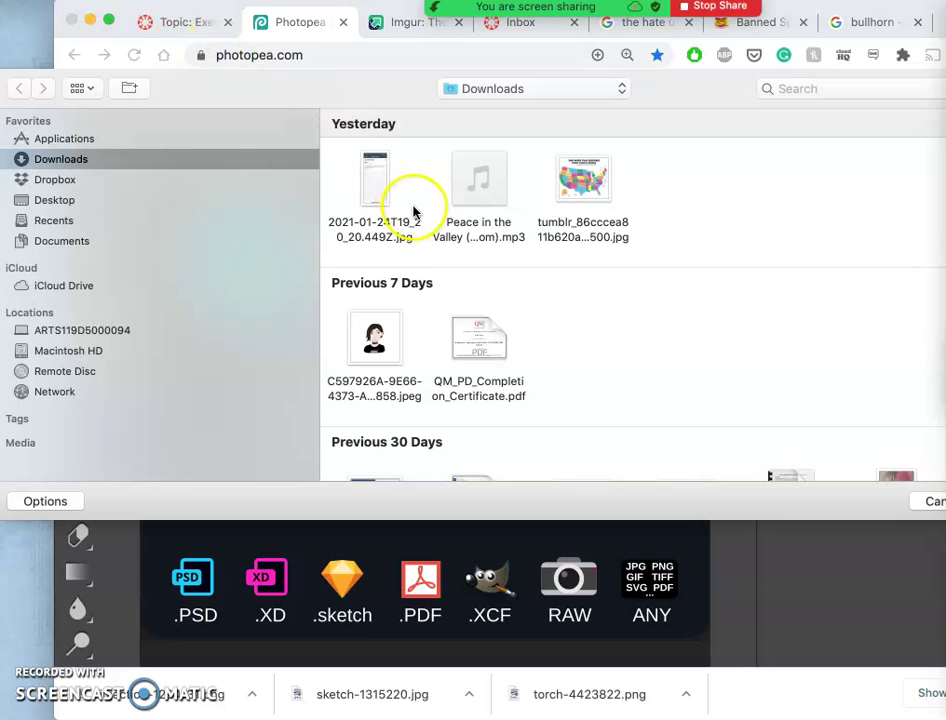
pyautogui.click(57, 201)
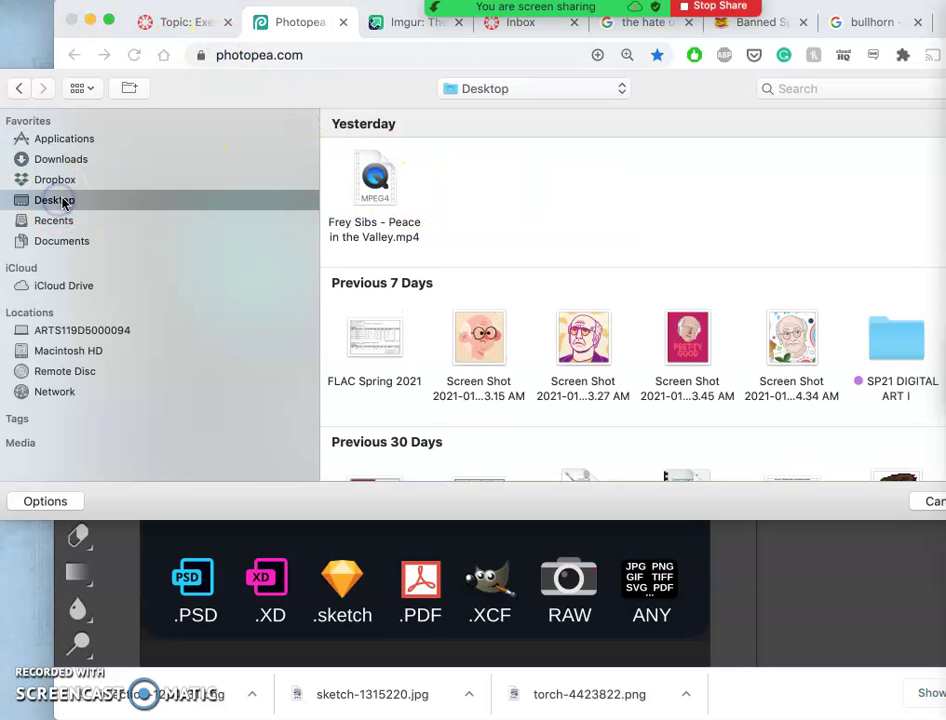
pyautogui.doubleClick(890, 340)
pyautogui.click(375, 186)
pyautogui.doubleClick(375, 186)
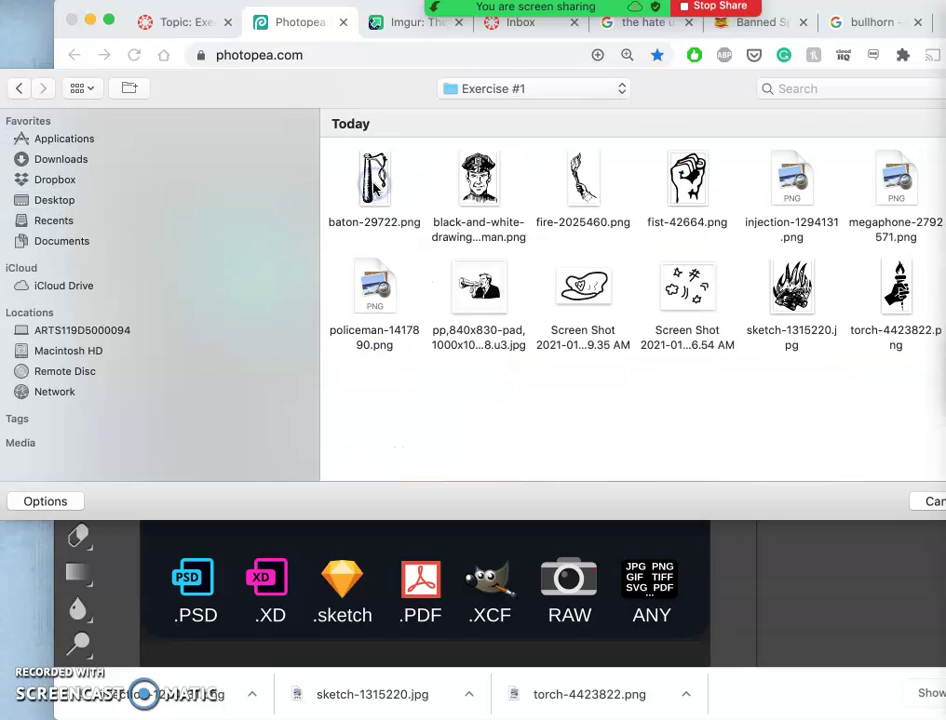
pyautogui.click(686, 180)
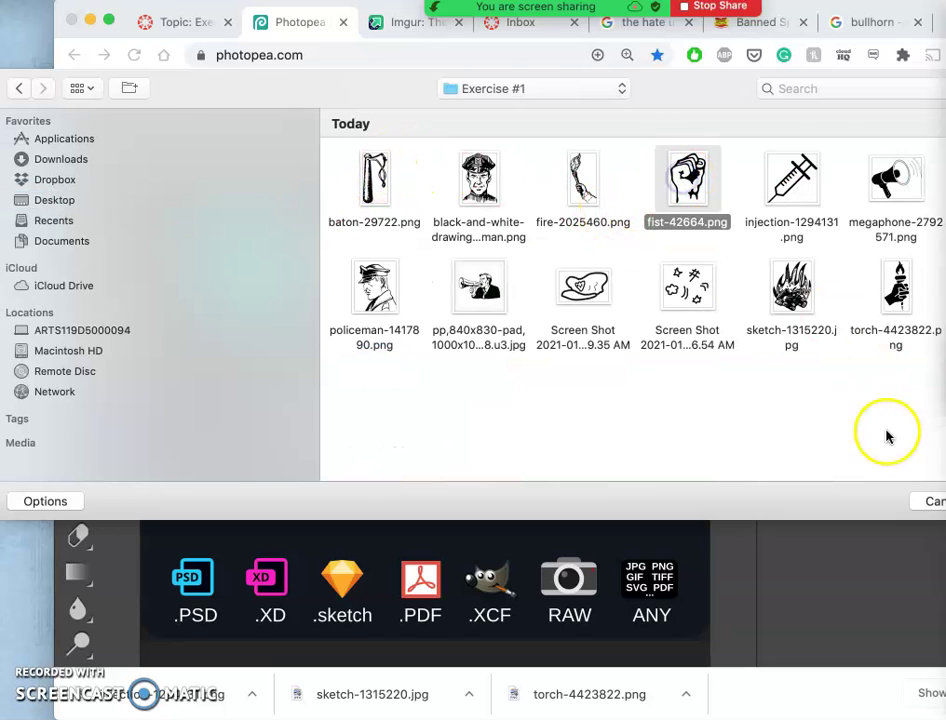
pyautogui.doubleClick(789, 290)
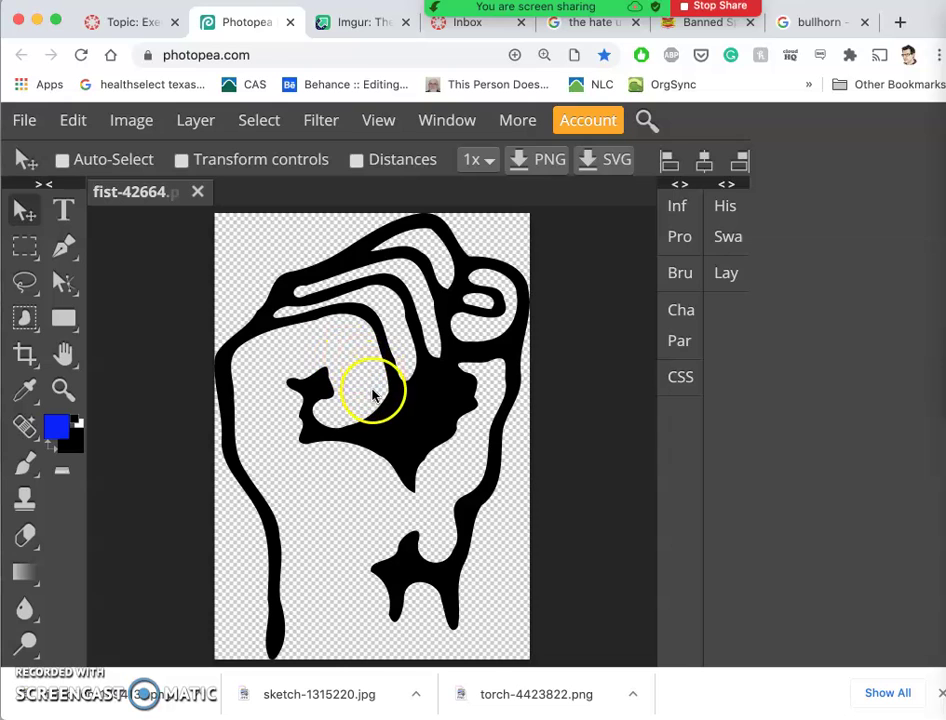
# Undo the stray black brush stroke on the fist
pyautogui.moveTo(418, 404); pyautogui.dragTo(482, 418)
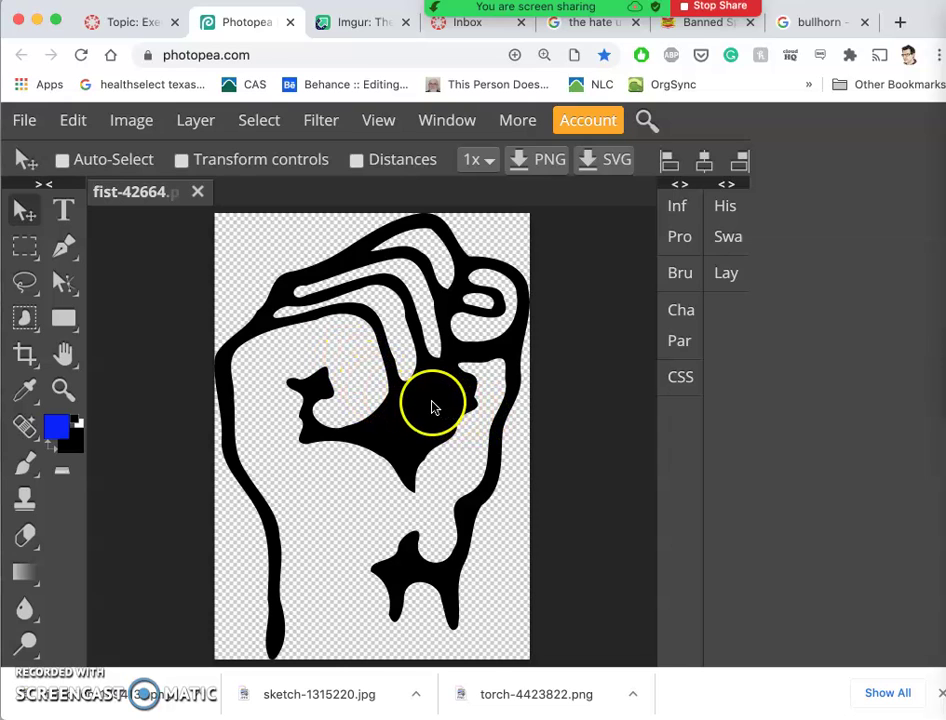
pyautogui.scroll(-3, 432, 406)
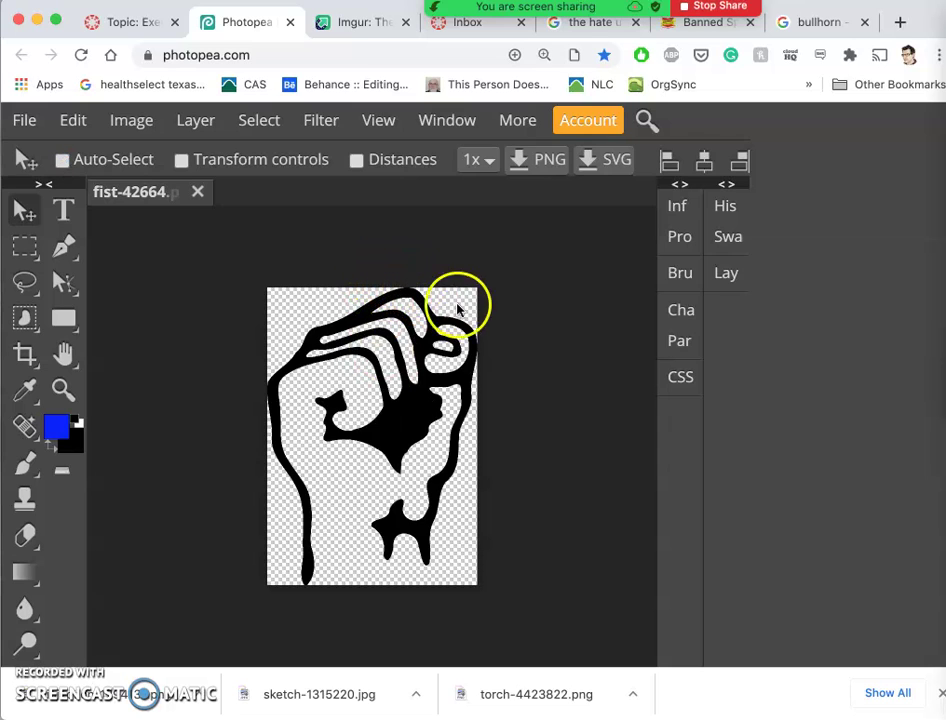
pyautogui.hotkey('ctrl', 'z')
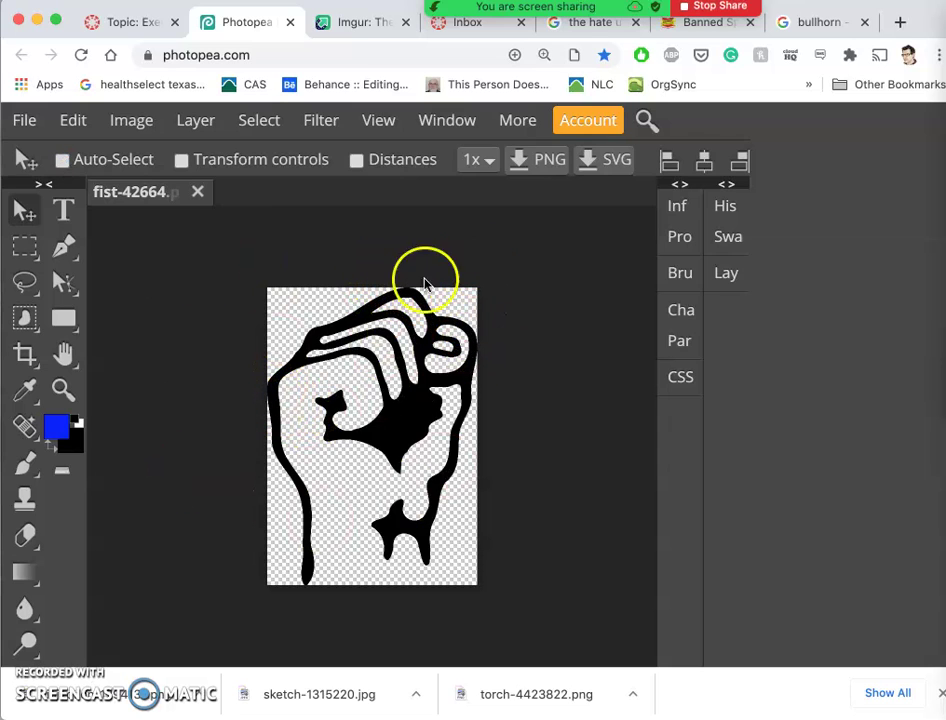
# Zoom the browser page out to 90% and go to Image > Canvas Size
pyautogui.click(290, 54)
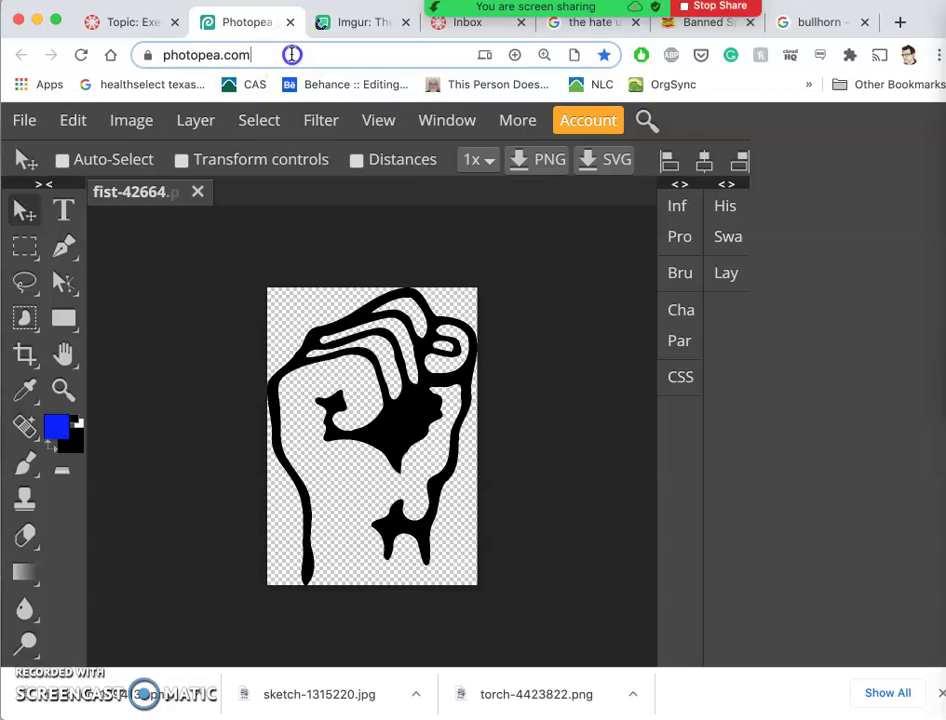
pyautogui.press('super+minus')
pyautogui.press('super+minus')
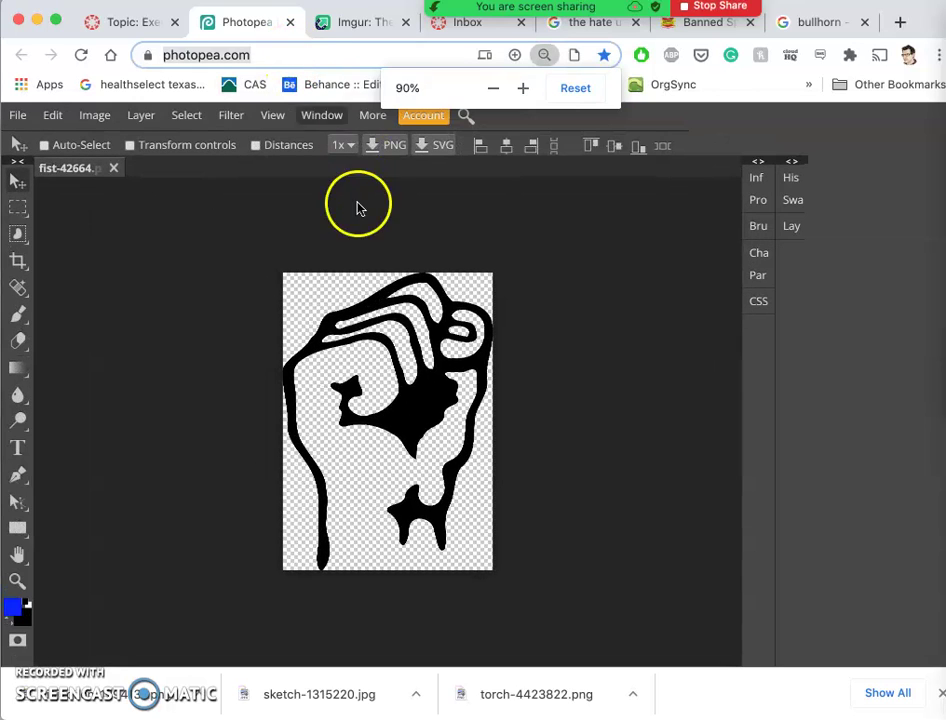
pyautogui.click(95, 117)
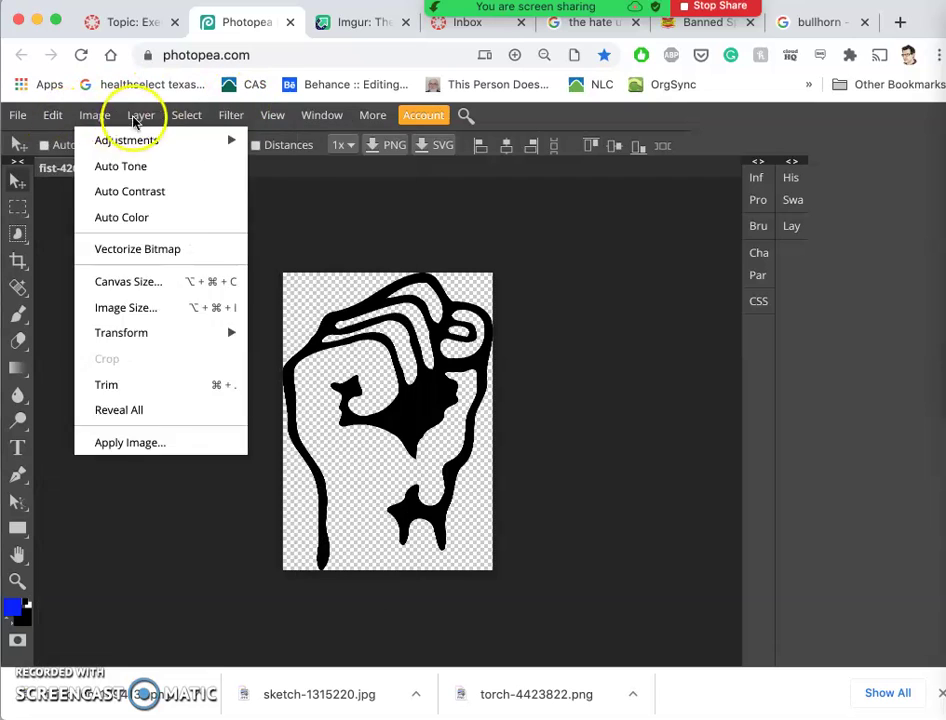
pyautogui.moveTo(150, 120)
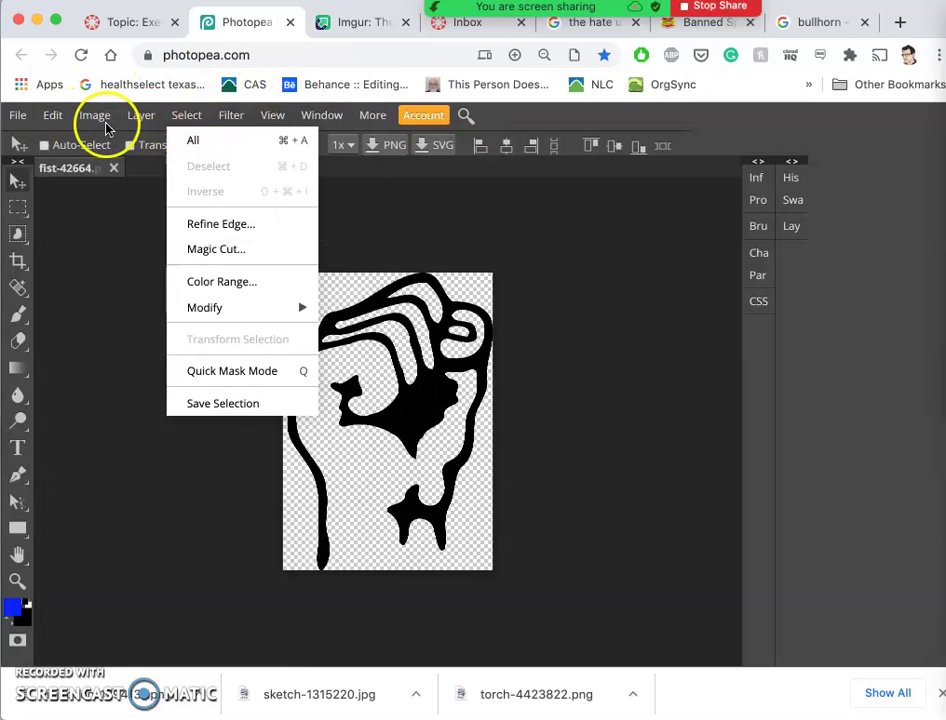
pyautogui.moveTo(106, 125)
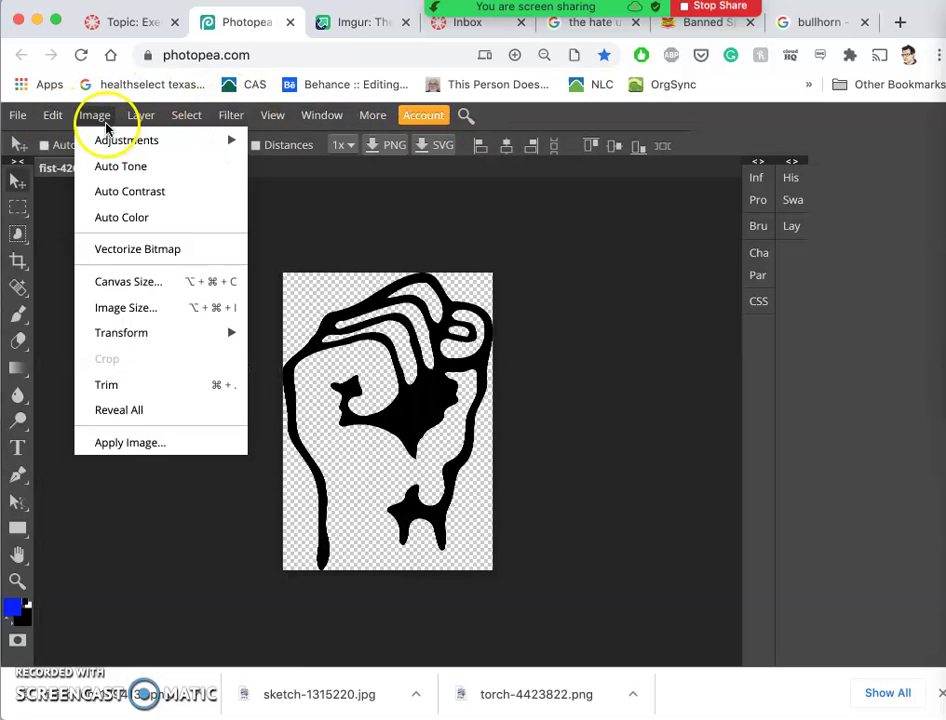
# Resize the fist canvas to 1500 × 2200 px
pyautogui.click(113, 282)
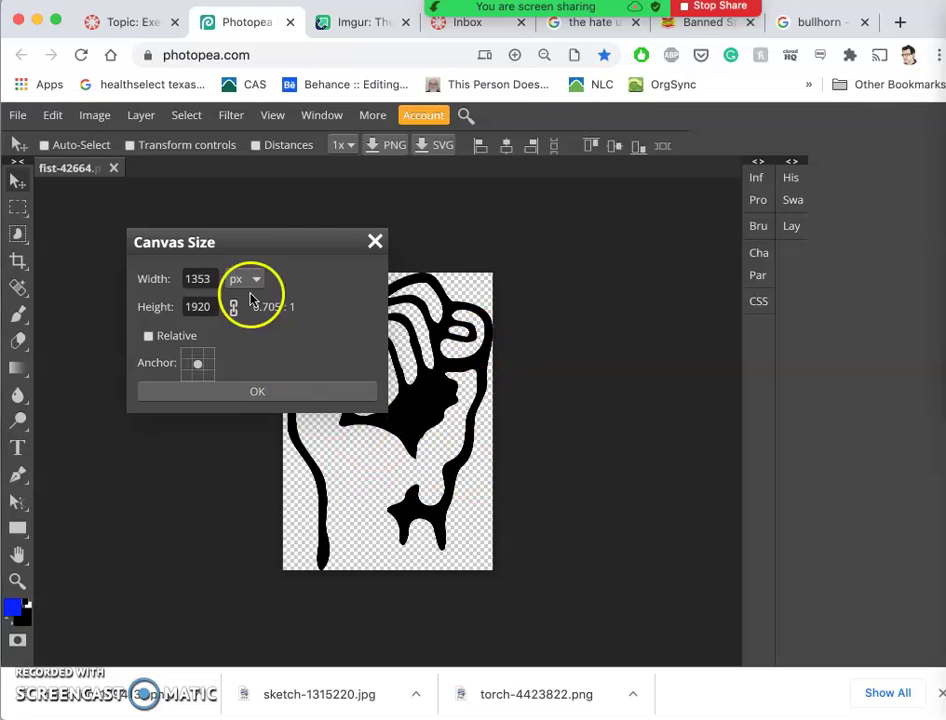
pyautogui.doubleClick(194, 279)
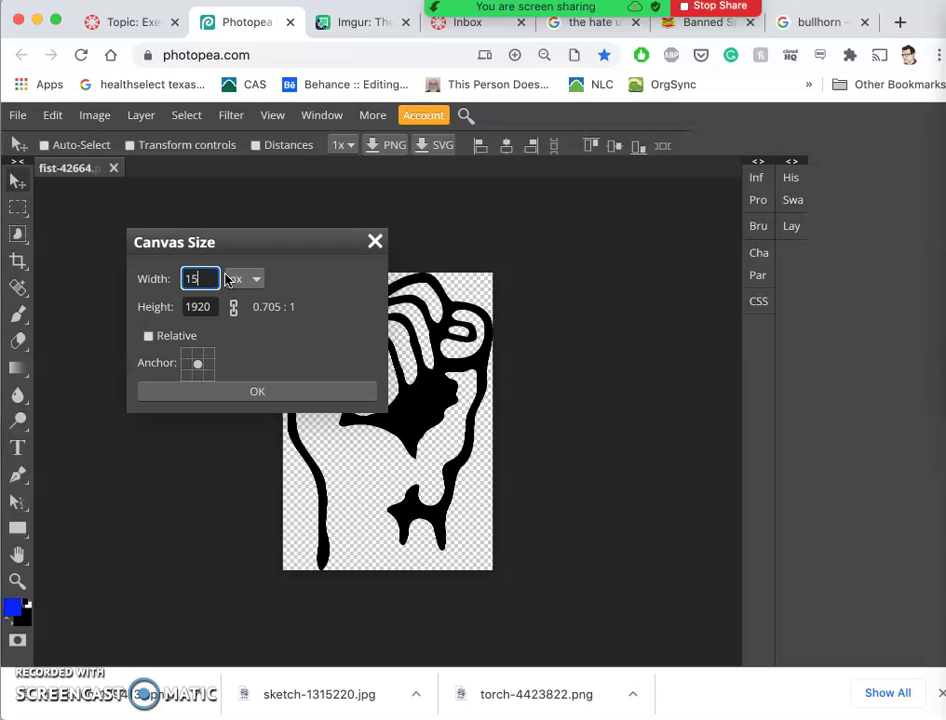
pyautogui.doubleClick(205, 306)
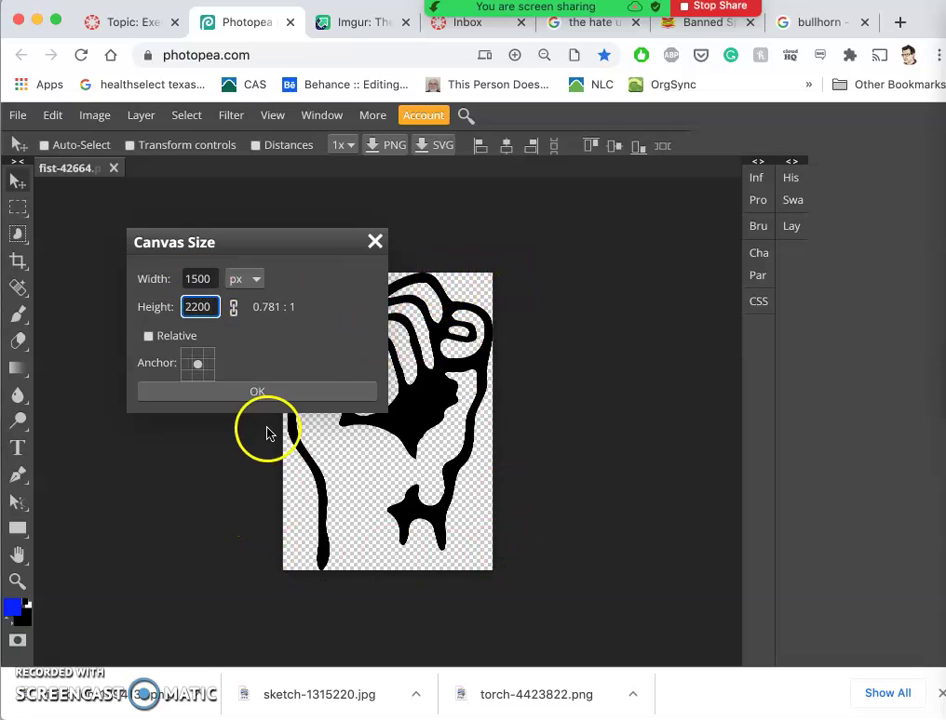
pyautogui.click(277, 395)
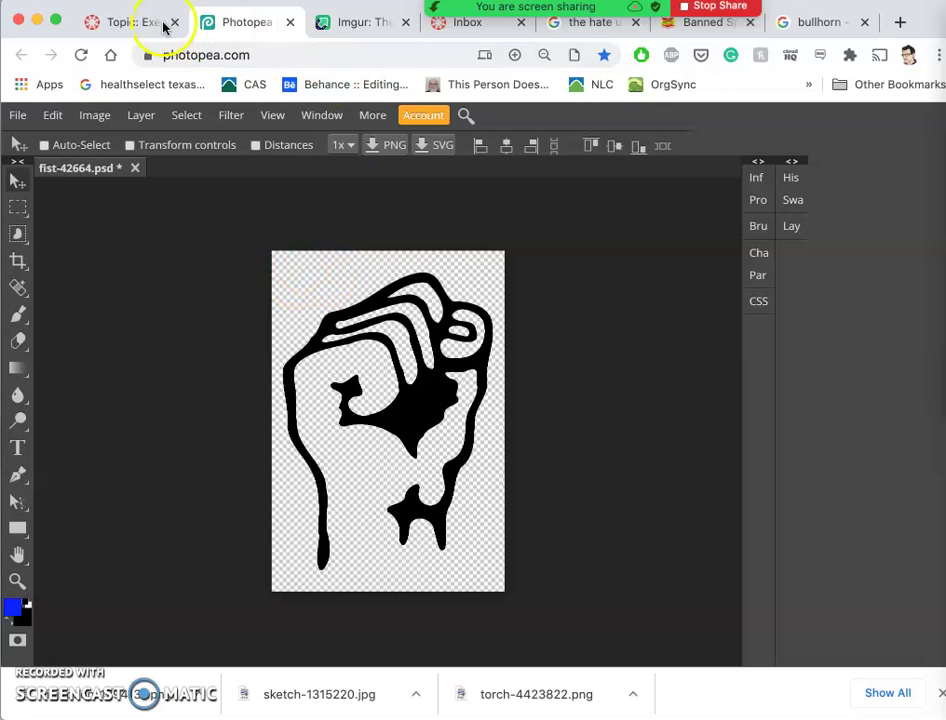
pyautogui.click(122, 22)
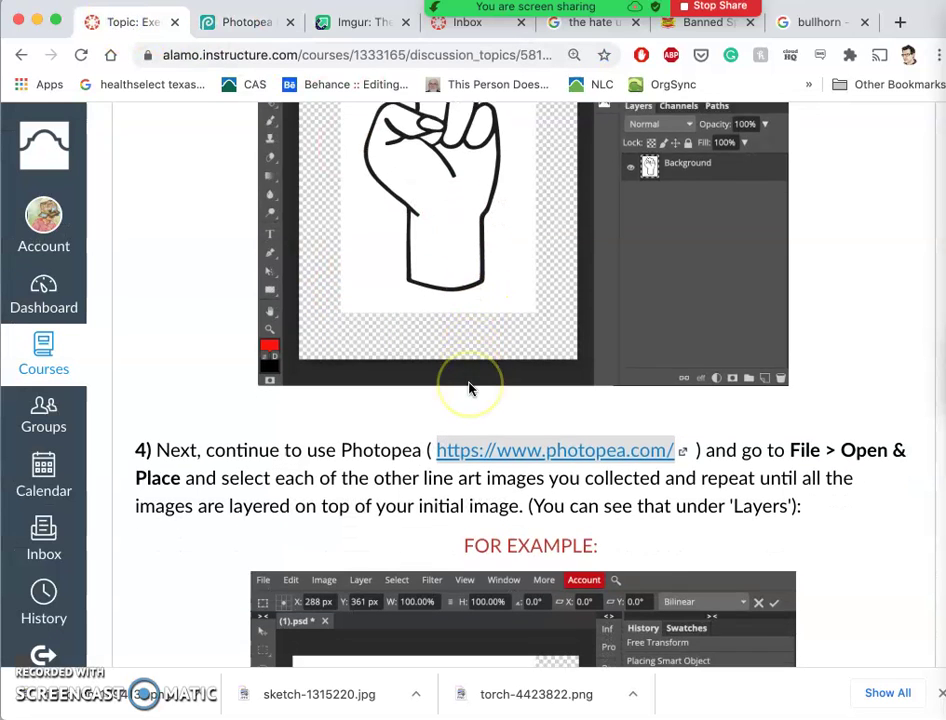
pyautogui.scroll(5, 470, 388)
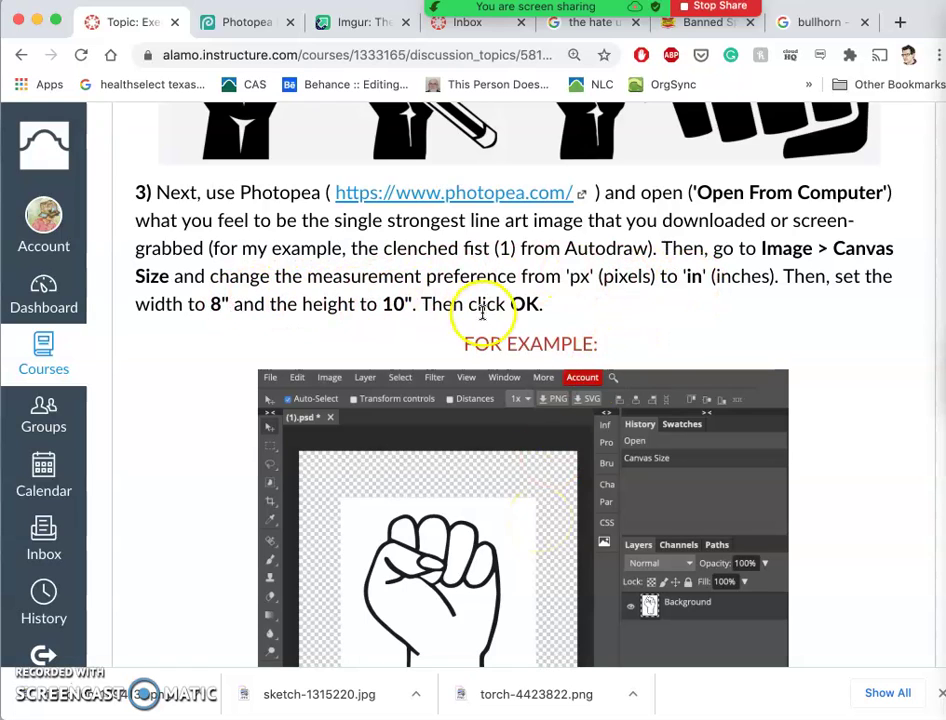
pyautogui.click(250, 22)
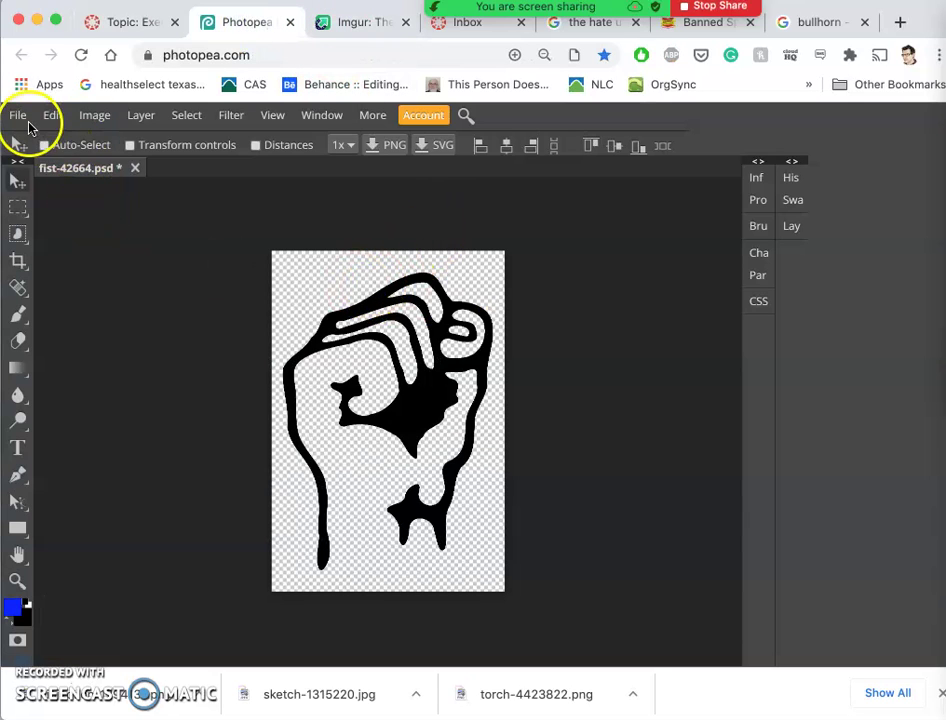
# Set the canvas size to 8 × 10 inches
pyautogui.click(20, 117)
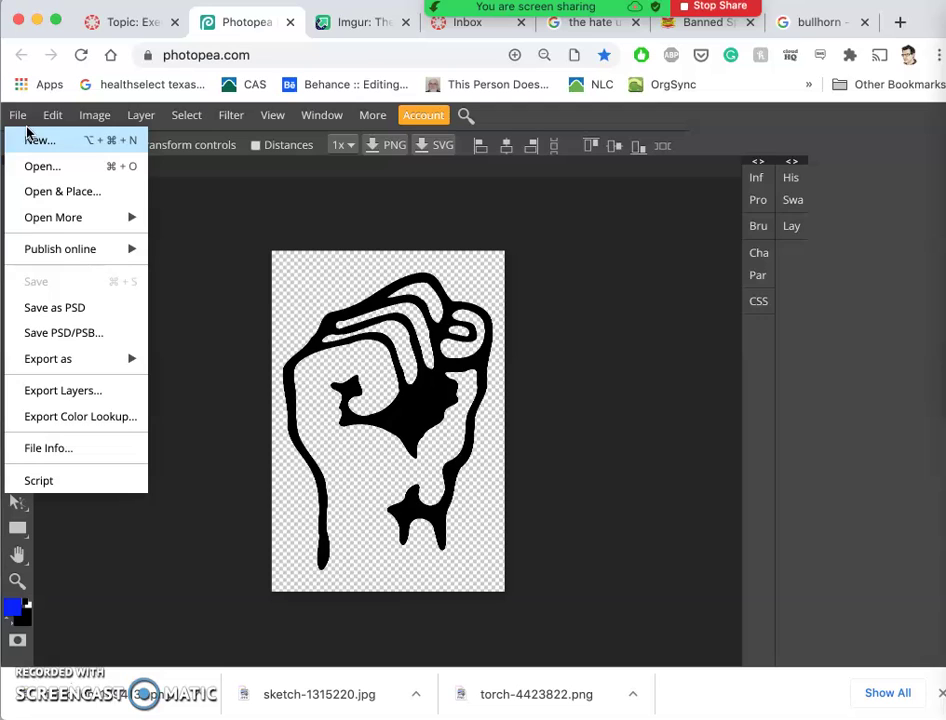
pyautogui.click(262, 274)
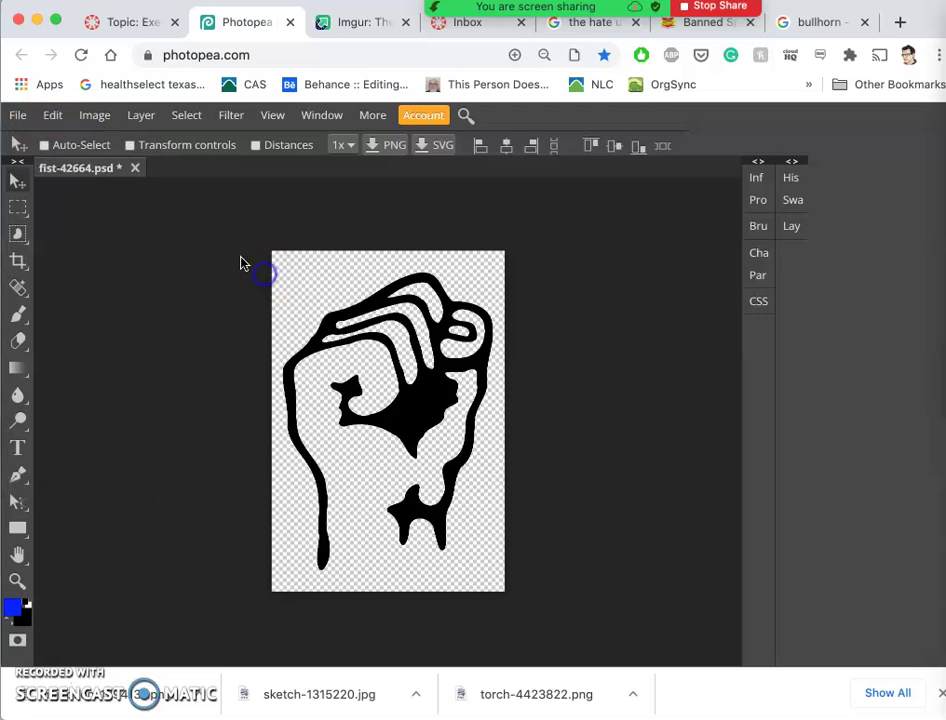
pyautogui.click(94, 116)
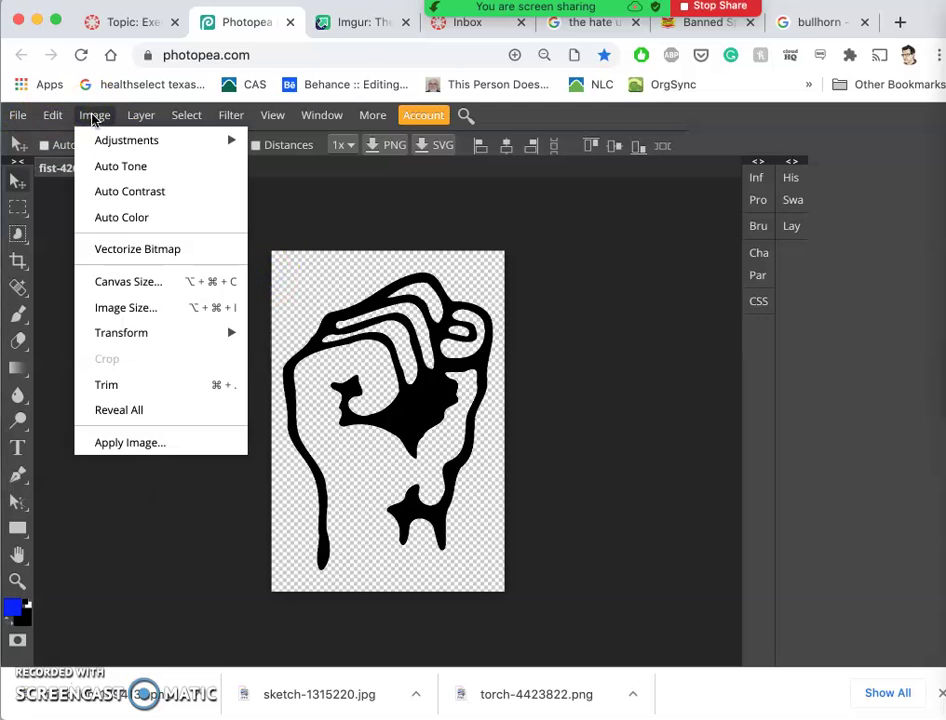
pyautogui.click(115, 283)
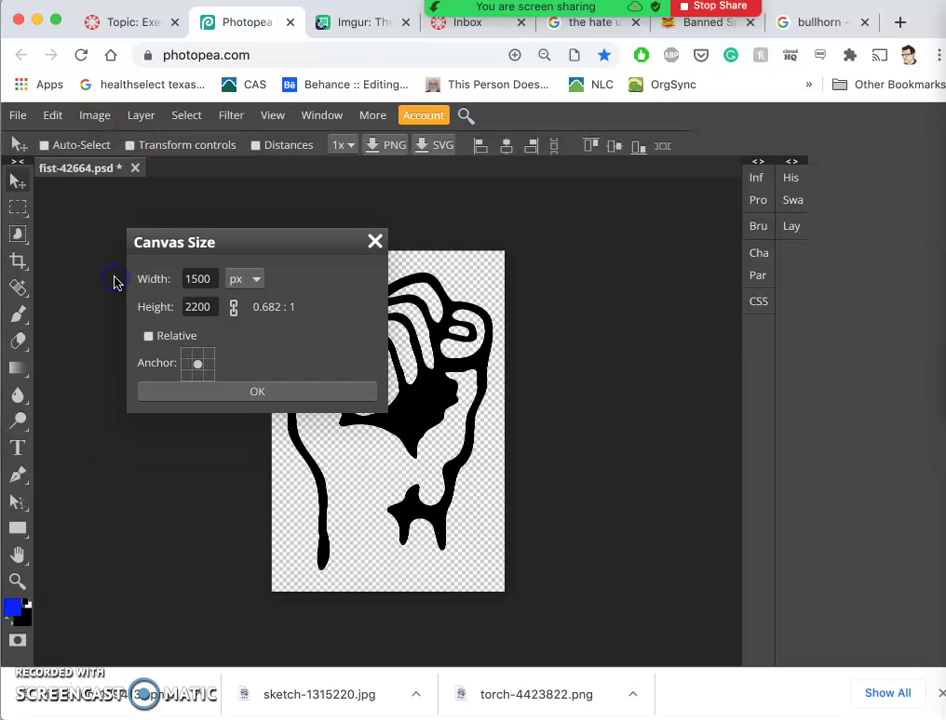
pyautogui.click(247, 281)
pyautogui.click(246, 324)
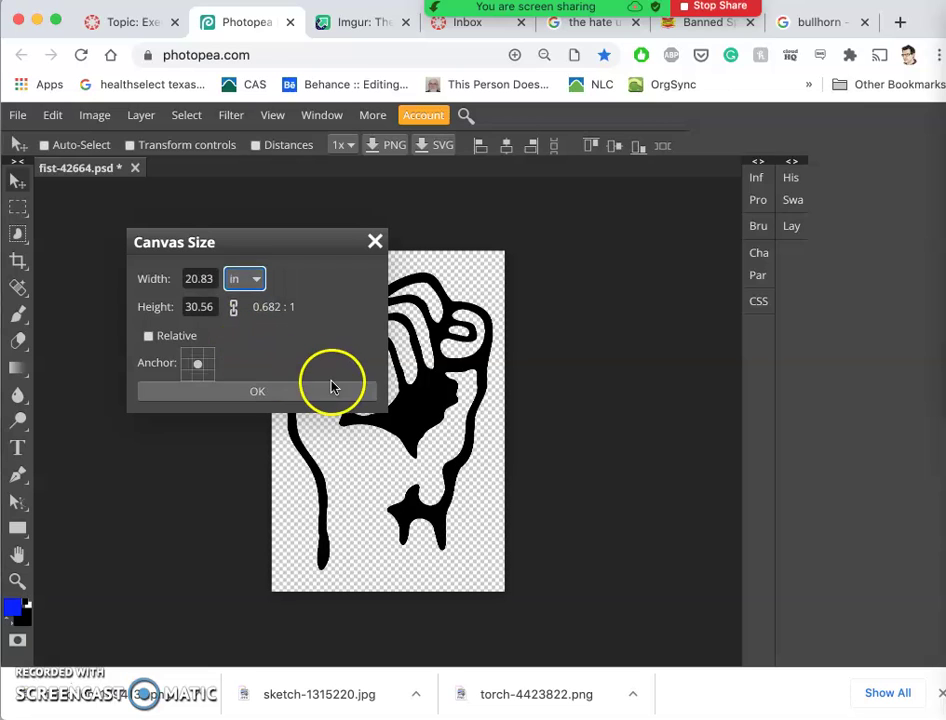
pyautogui.click(185, 279)
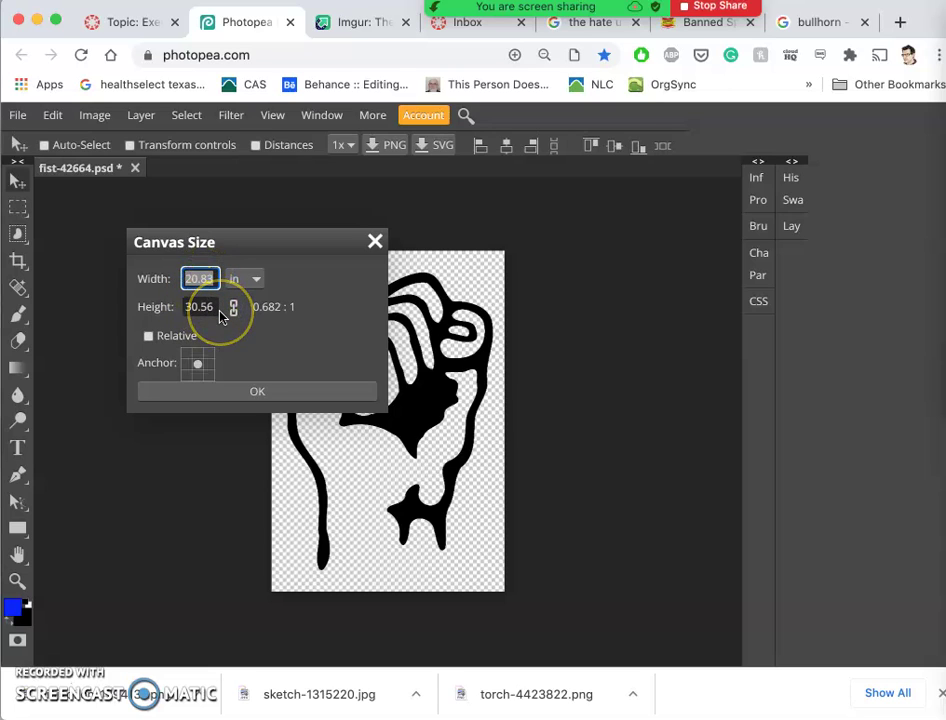
pyautogui.write('8')
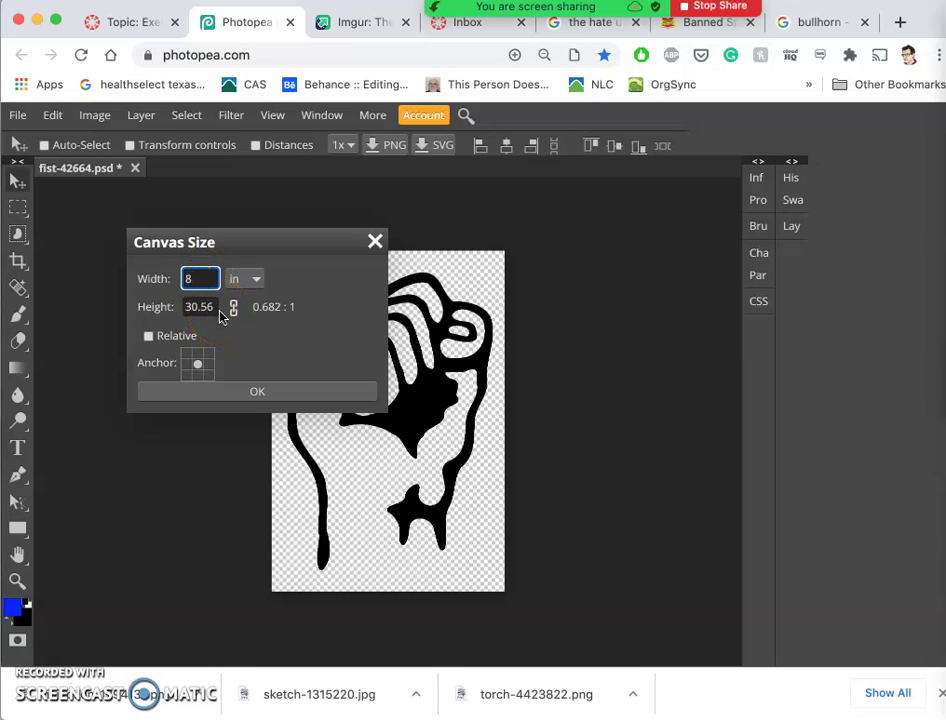
pyautogui.click(205, 307)
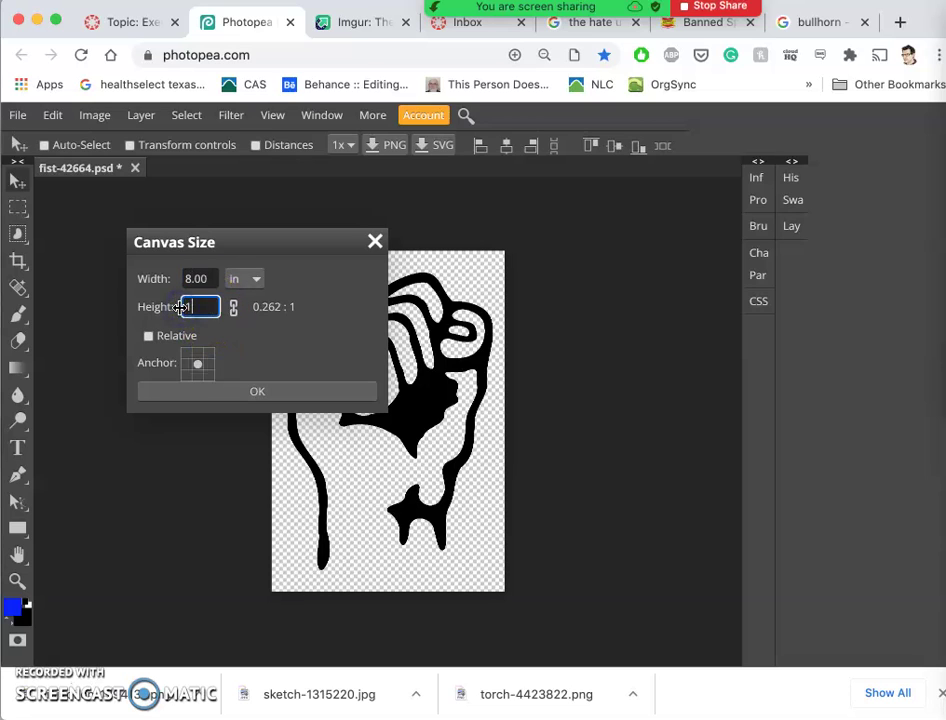
pyautogui.click(263, 396)
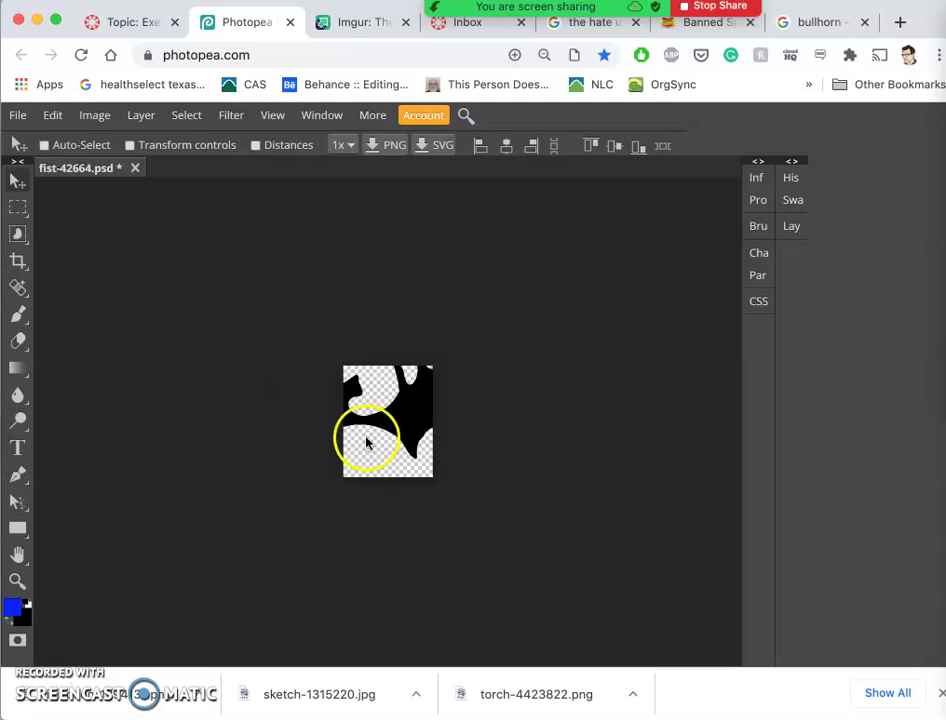
# Inspect the cropped canvas, then undo the crop to restore the full fist
pyautogui.press('super+plus')
pyautogui.press('super+plus')
pyautogui.press('super+plus')
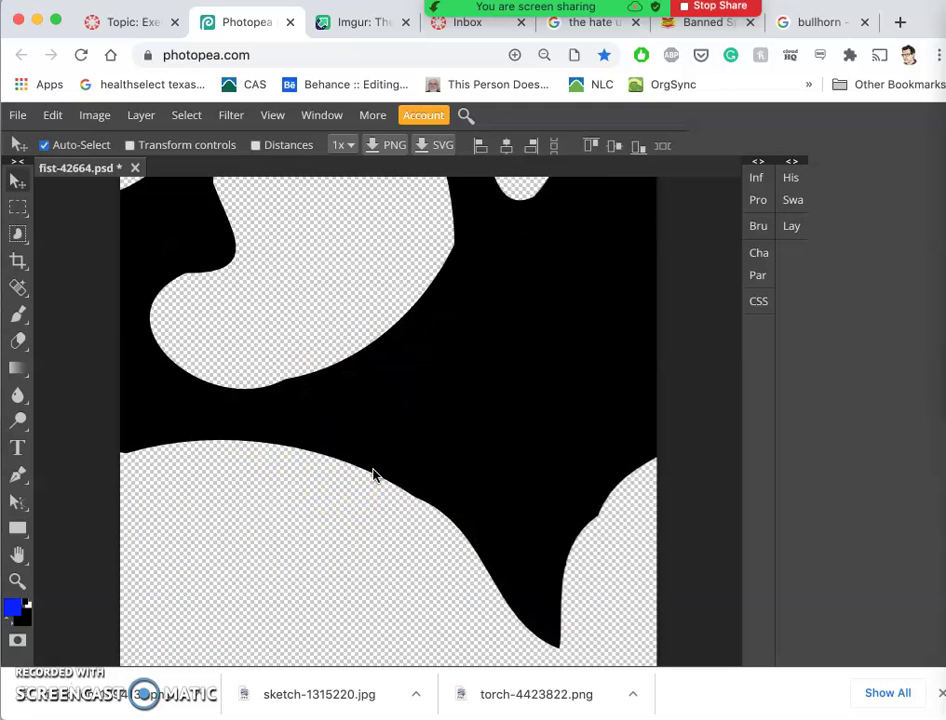
pyautogui.press('super+minus')
pyautogui.press('super+minus')
pyautogui.press('super+minus')
pyautogui.moveTo(398, 365); pyautogui.dragTo(389, 401)
pyautogui.press('super+0')
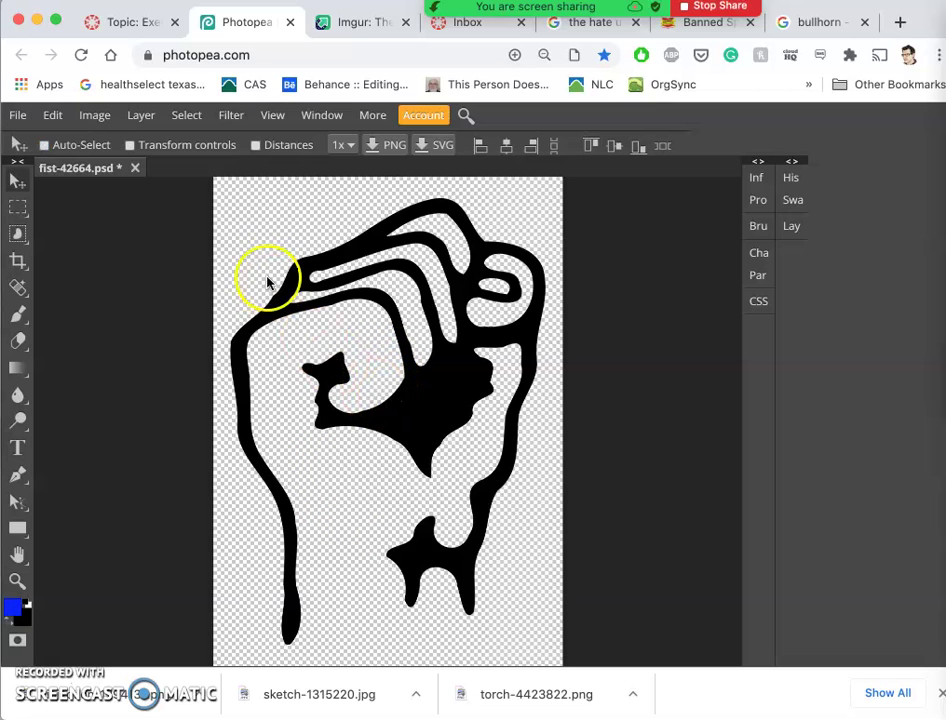
pyautogui.click(54, 116)
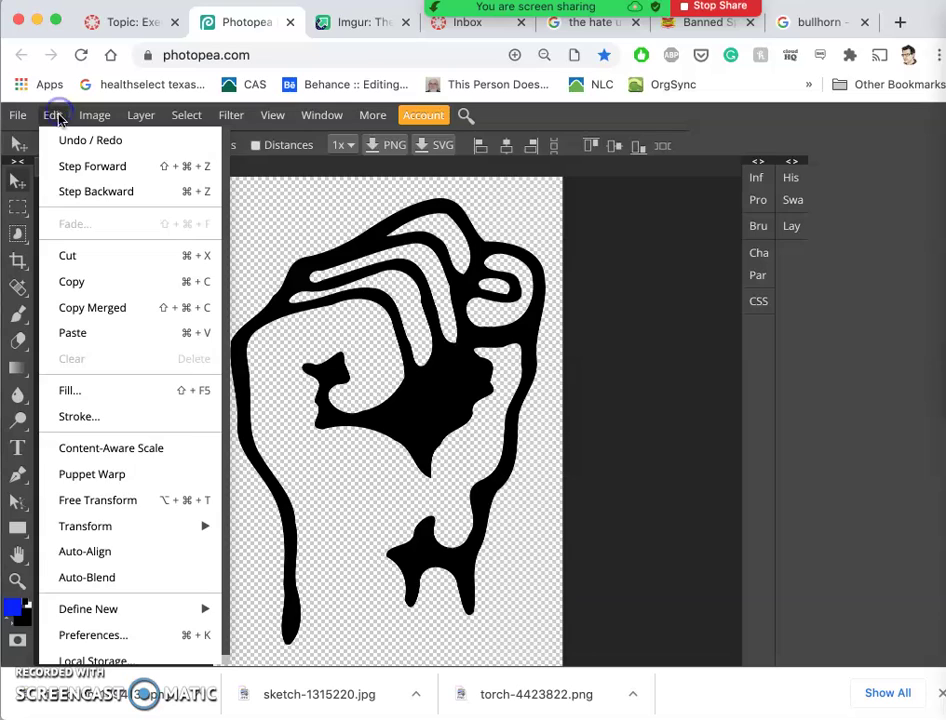
pyautogui.click(90, 166)
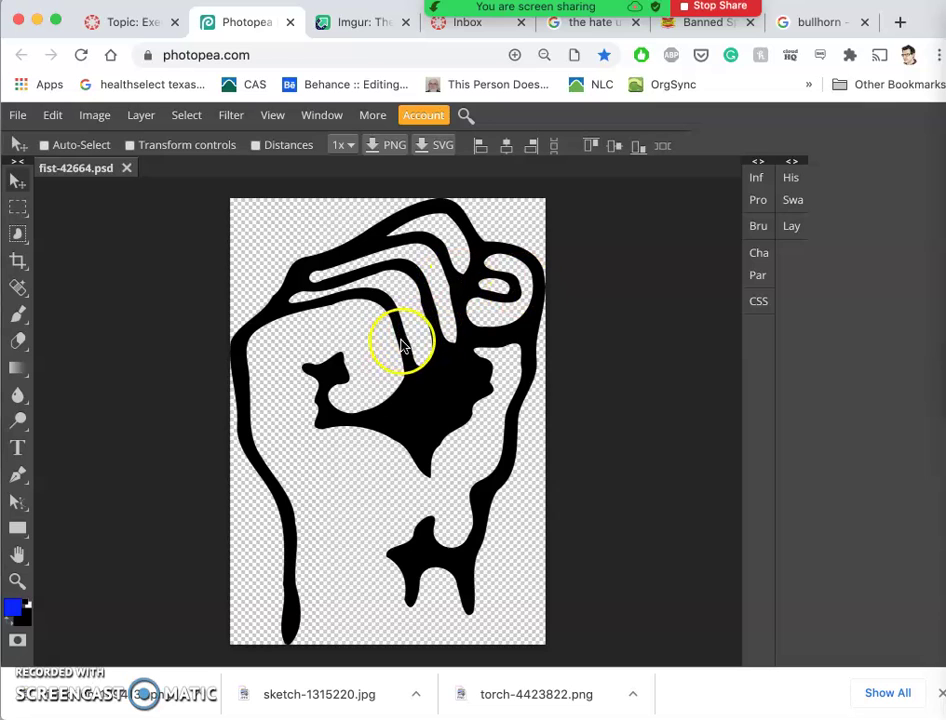
# In Image Size, switch units to inches and enter width 8 and height 10, so width becomes 7.04
pyautogui.click(90, 120)
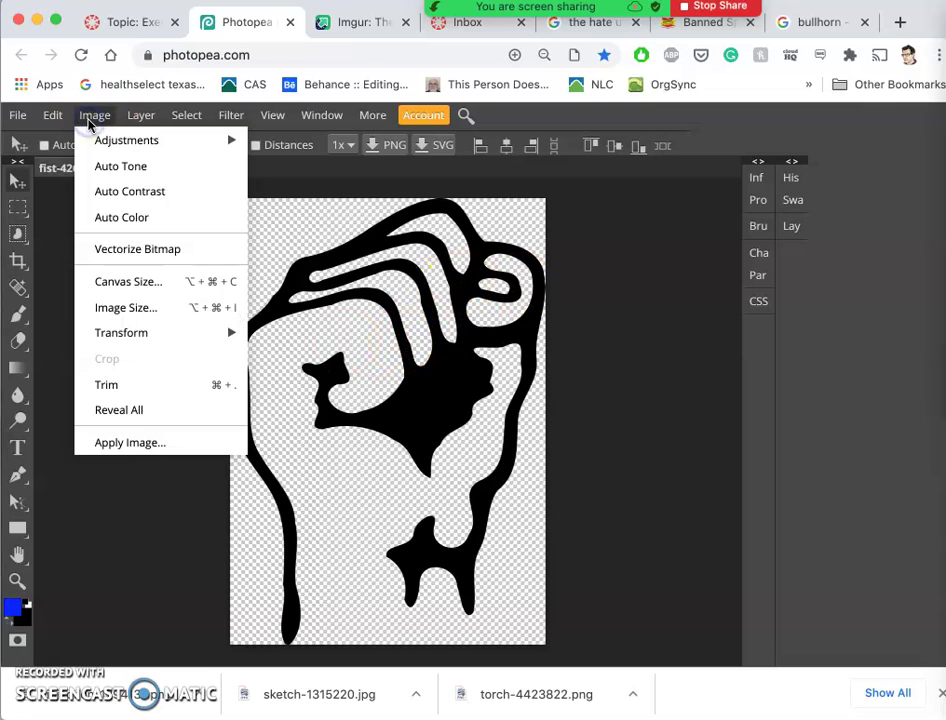
pyautogui.click(120, 305)
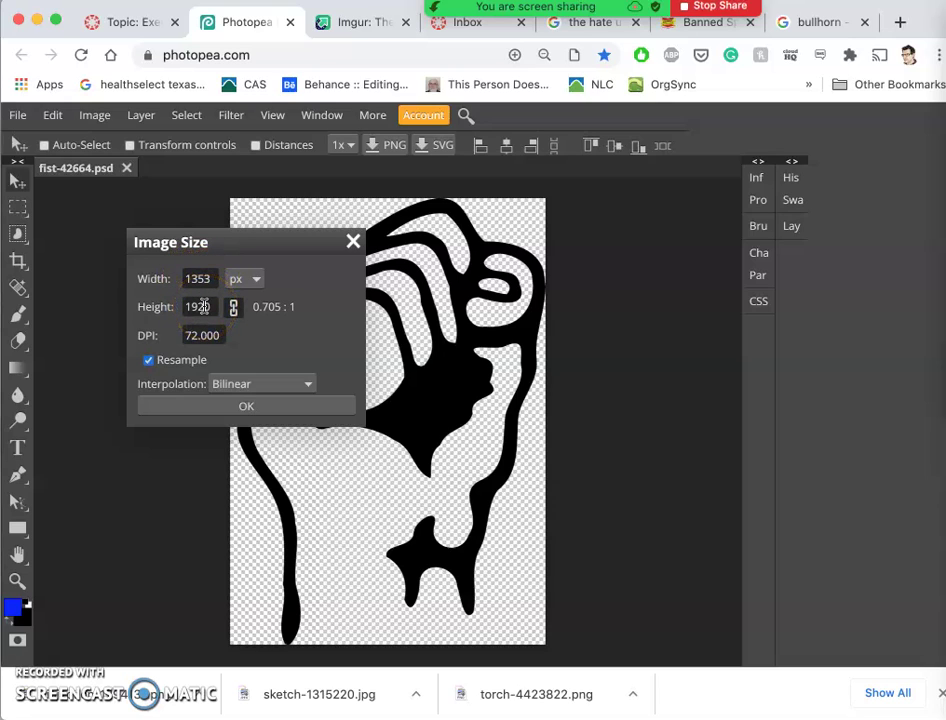
pyautogui.click(256, 279)
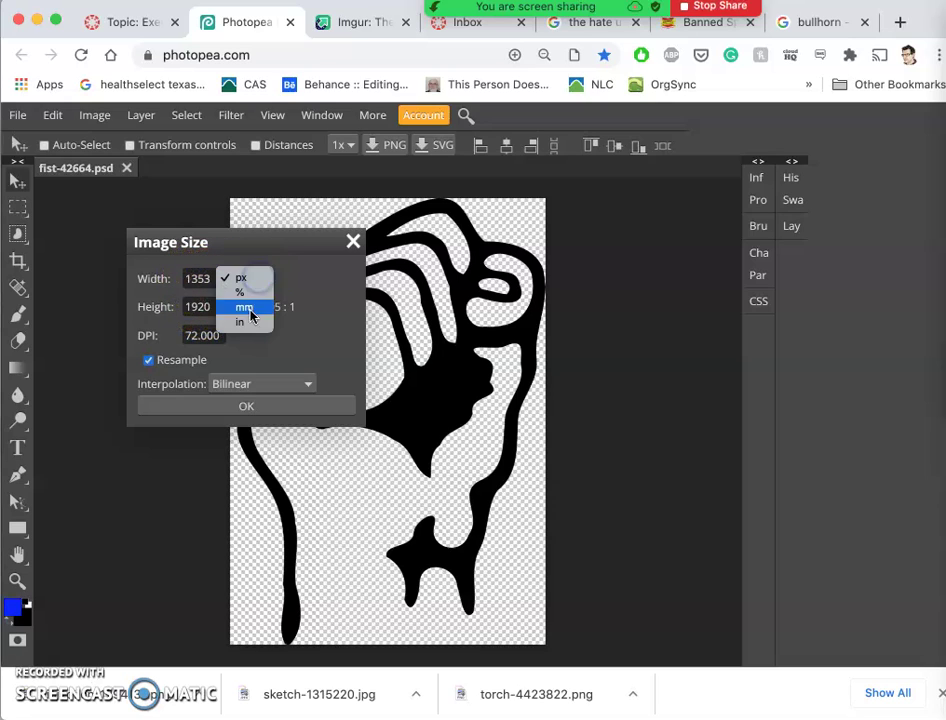
pyautogui.click(247, 322)
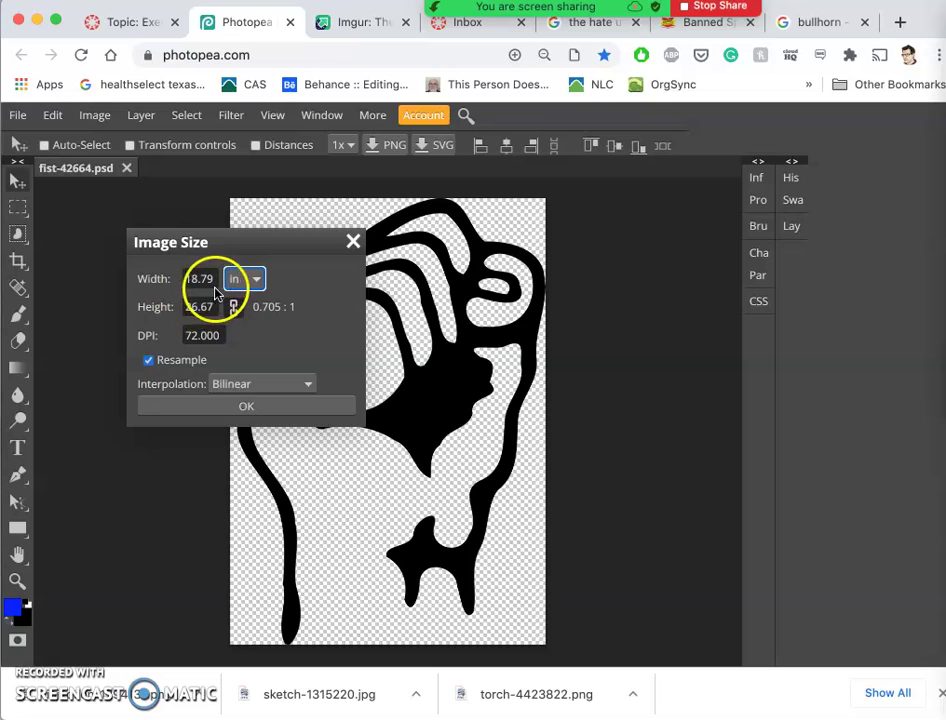
pyautogui.click(206, 294)
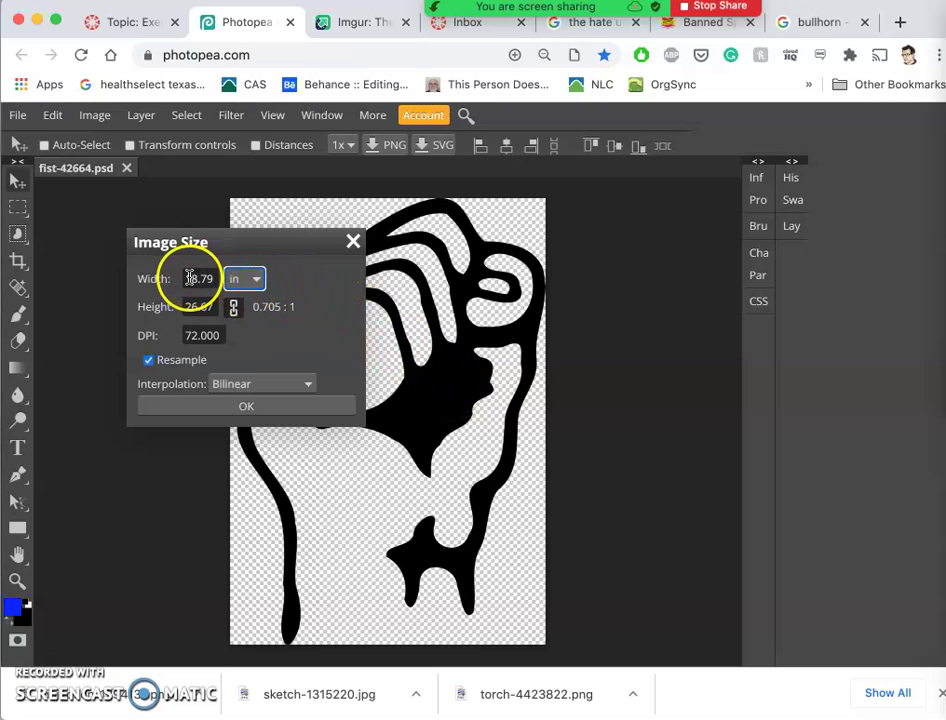
pyautogui.scroll(-3, 203, 274)
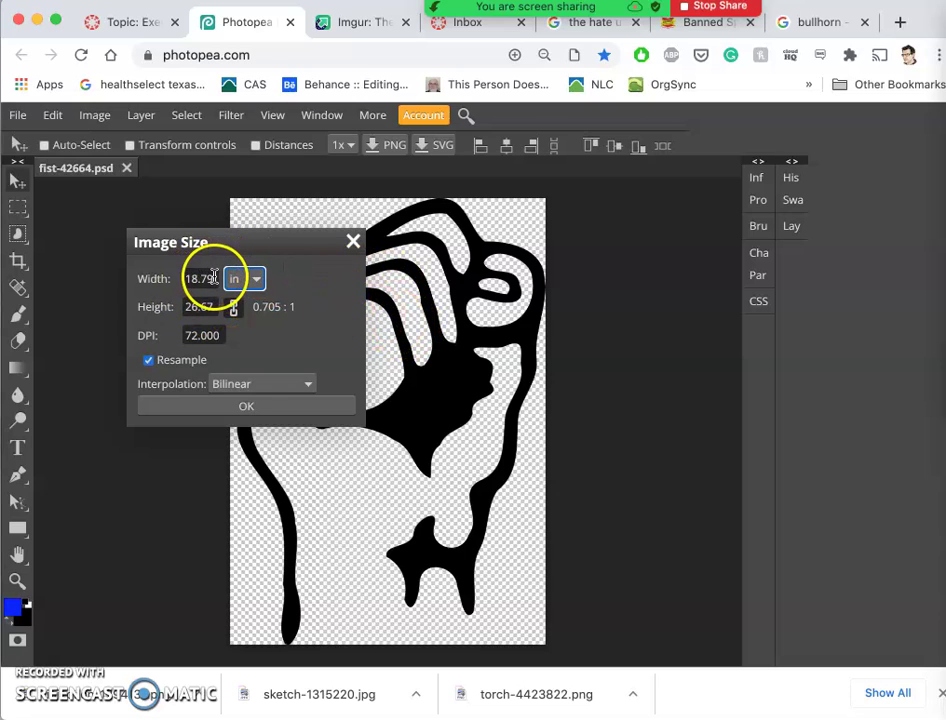
pyautogui.moveTo(215, 278); pyautogui.dragTo(178, 277)
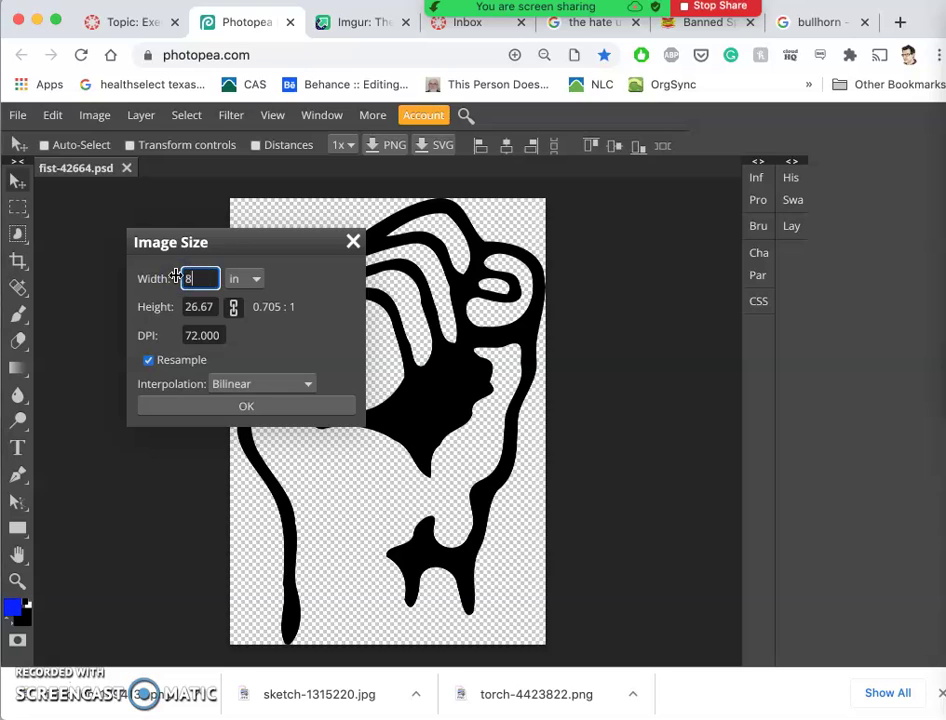
pyautogui.moveTo(211, 306); pyautogui.dragTo(178, 307)
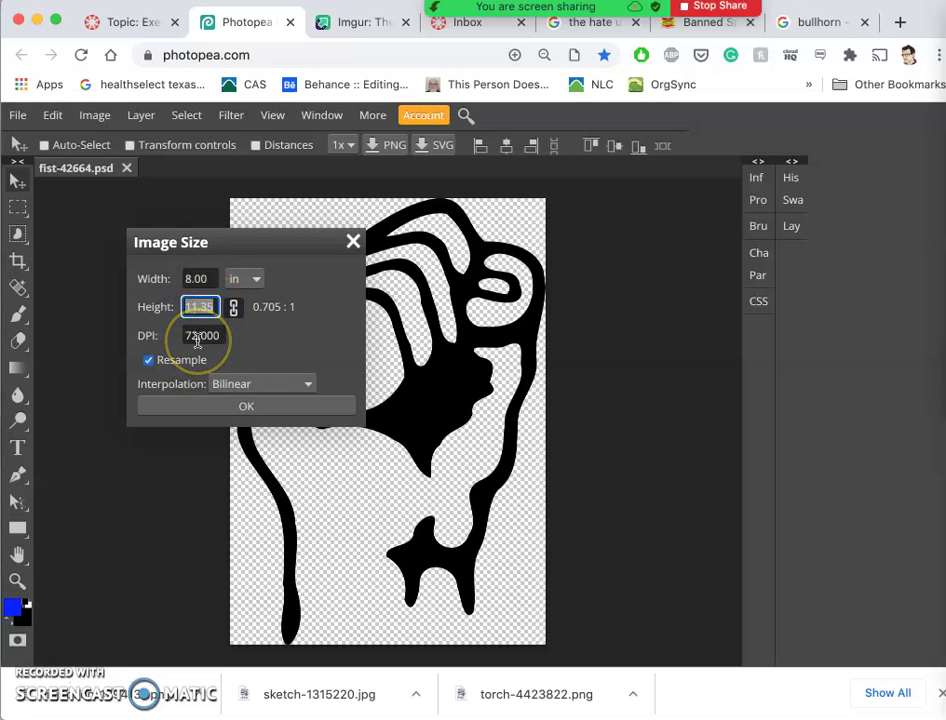
pyautogui.write('10')
pyautogui.click(248, 381)
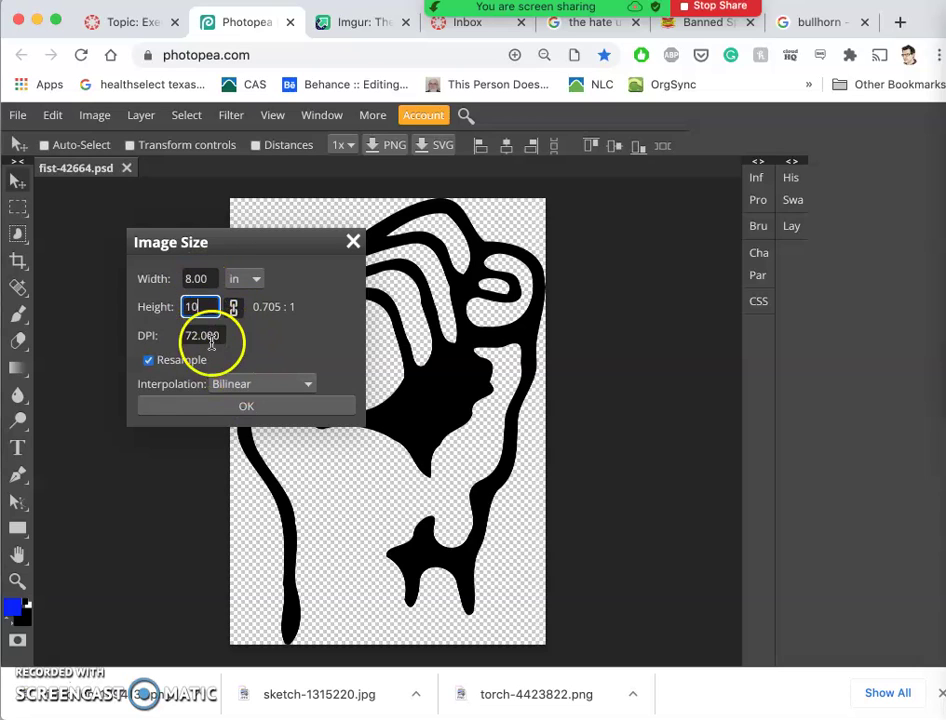
# Apply the 7.04 × 10 in image size and zoom in to the fist's pixels
pyautogui.click(243, 407)
pyautogui.click(334, 408)
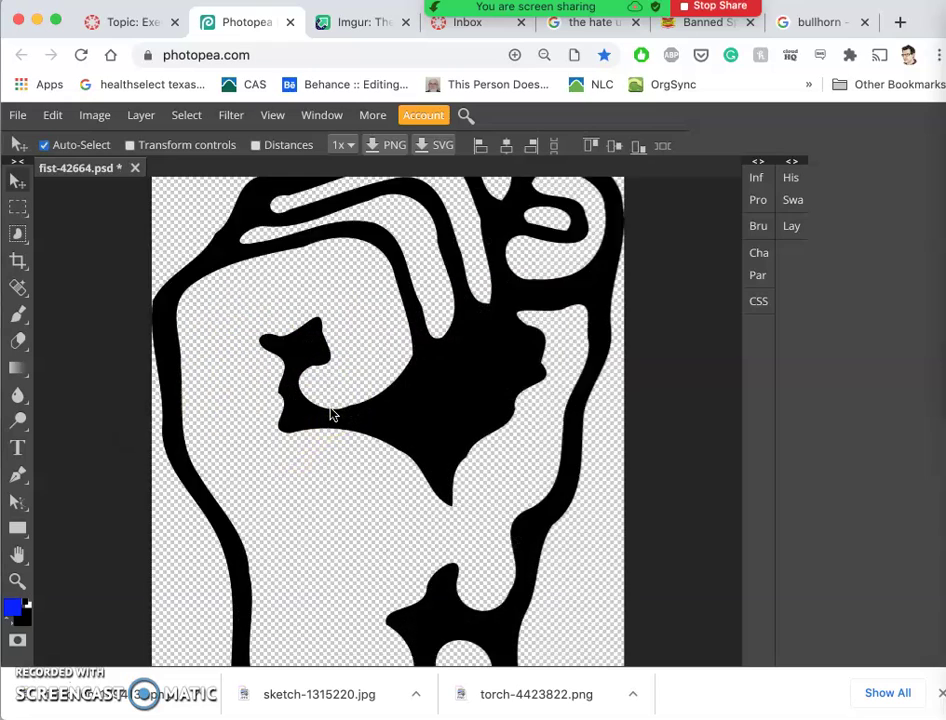
pyautogui.click(333, 413)
pyautogui.click(333, 413)
pyautogui.click(311, 363)
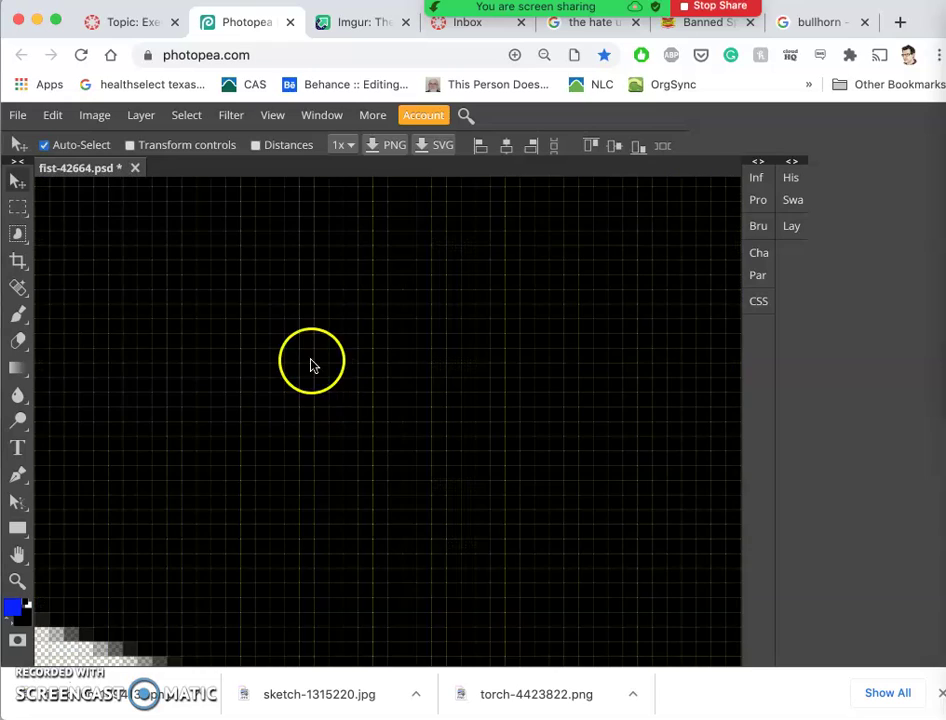
pyautogui.click(311, 365)
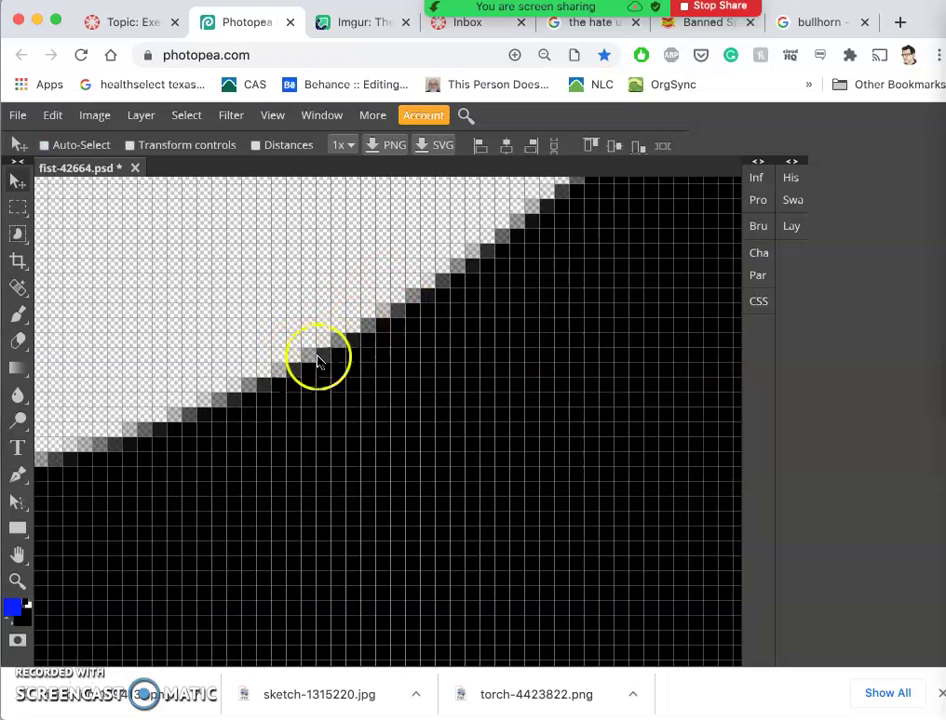
pyautogui.click(295, 377)
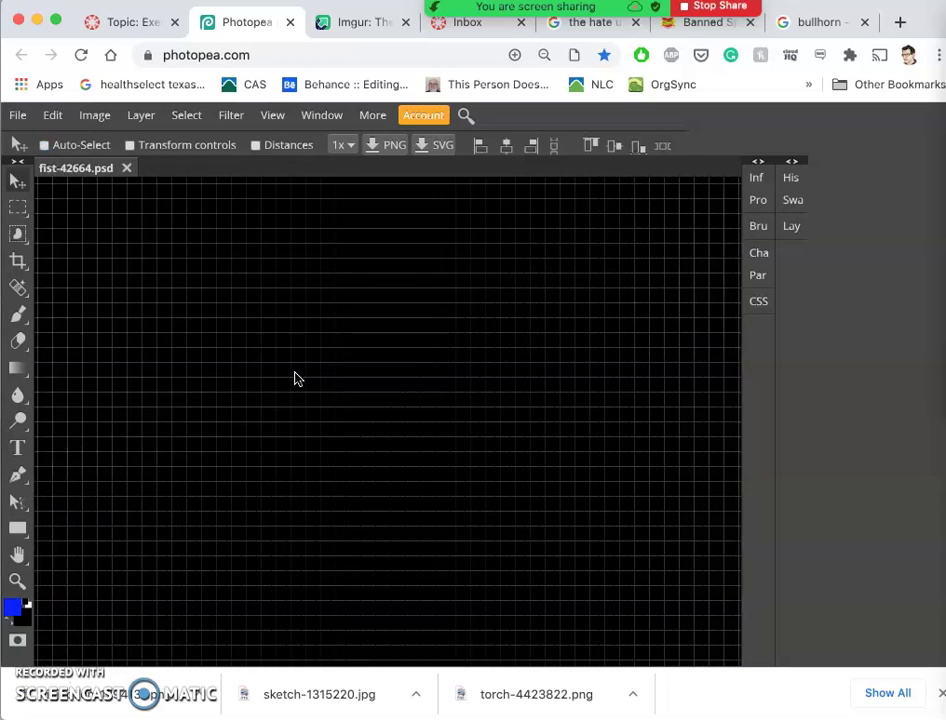
# Zoom back out until the whole fist fits in view
pyautogui.keyDown('alt'); pyautogui.click(295, 378); pyautogui.keyUp('alt')
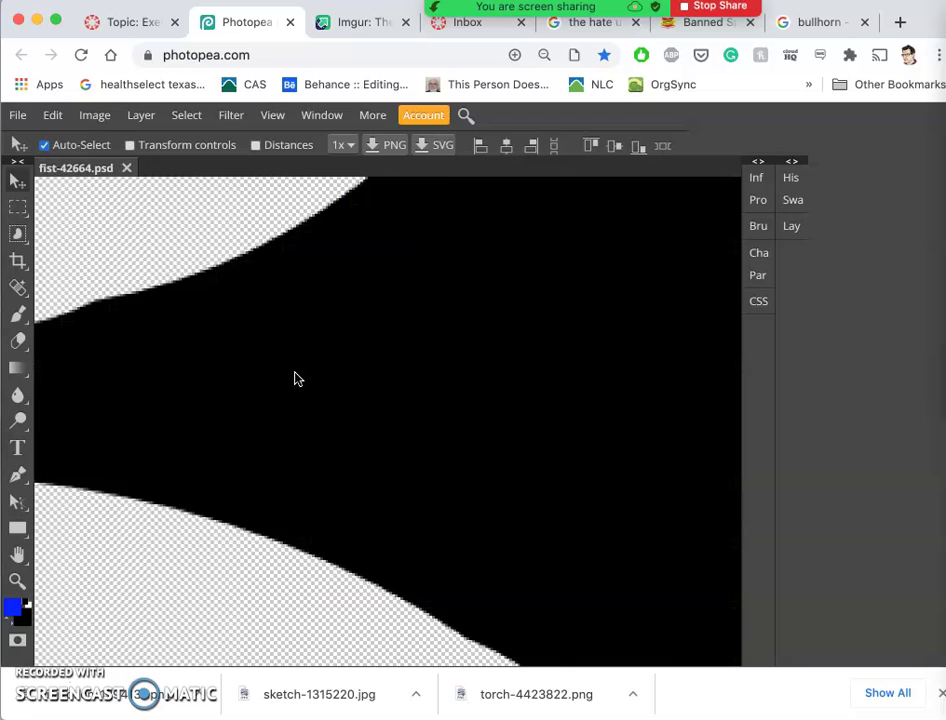
pyautogui.keyDown('alt'); pyautogui.click(295, 378); pyautogui.keyUp('alt')
pyautogui.keyDown('alt'); pyautogui.click(295, 378); pyautogui.keyUp('alt')
pyautogui.keyDown('alt'); pyautogui.click(295, 378); pyautogui.keyUp('alt')
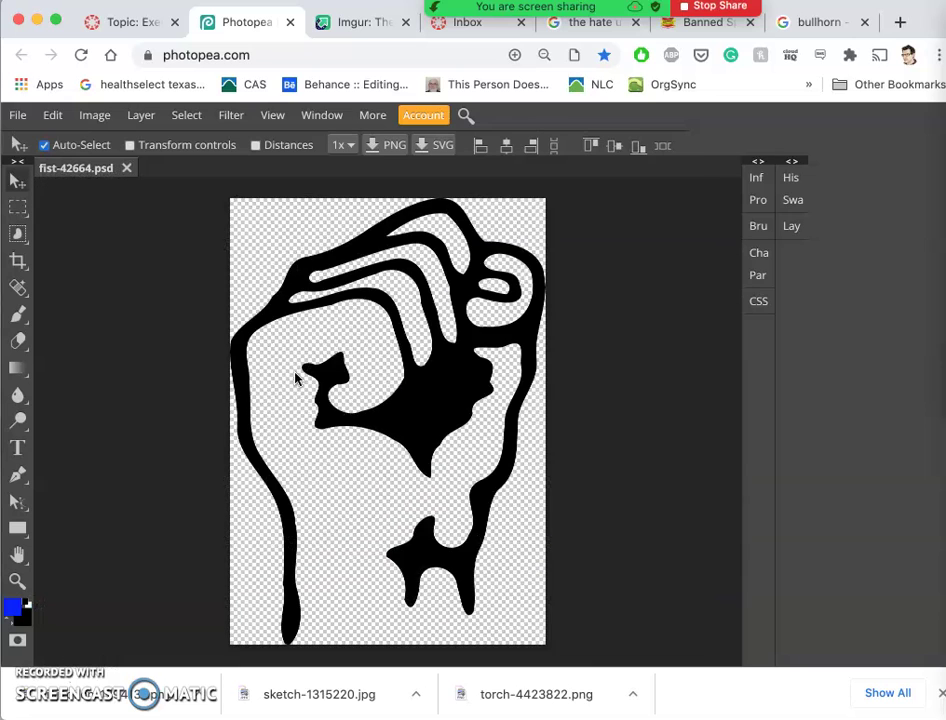
pyautogui.keyDown('alt'); pyautogui.click(295, 378); pyautogui.keyUp('alt')
pyautogui.click(295, 378)
# Resize the fist image to 7.05 × 10 in at 150 DPI with resampling on
pyautogui.click(95, 117)
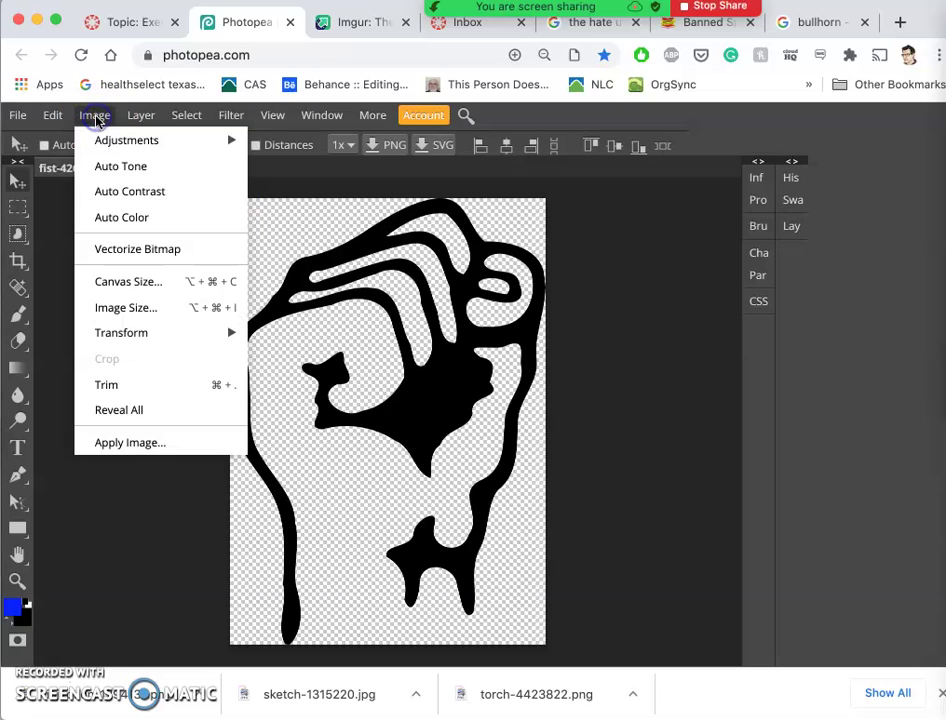
pyautogui.click(145, 308)
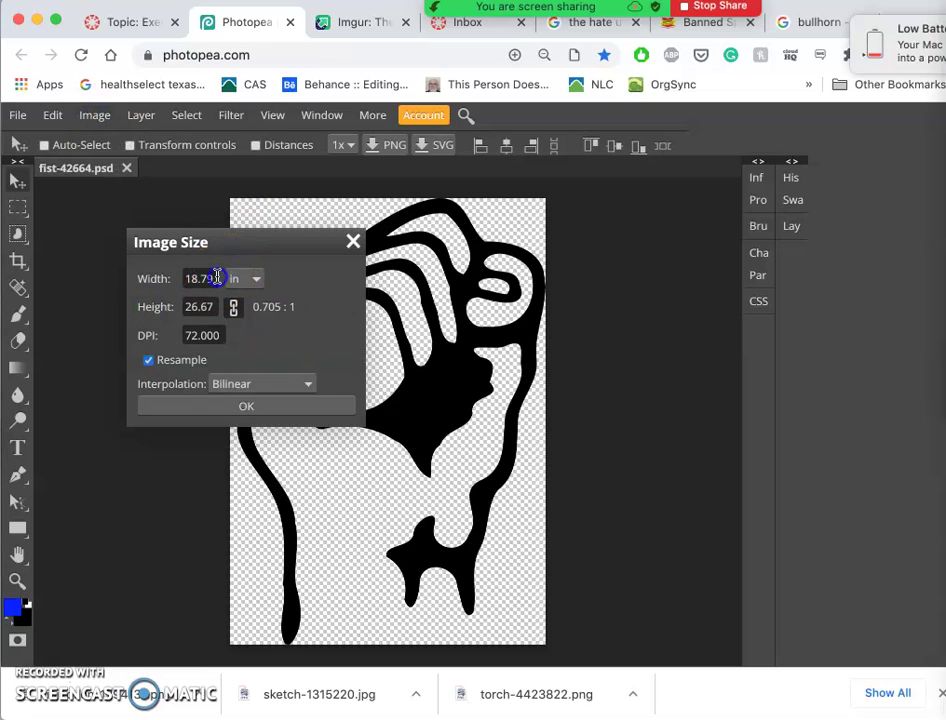
pyautogui.moveTo(220, 277); pyautogui.dragTo(172, 278)
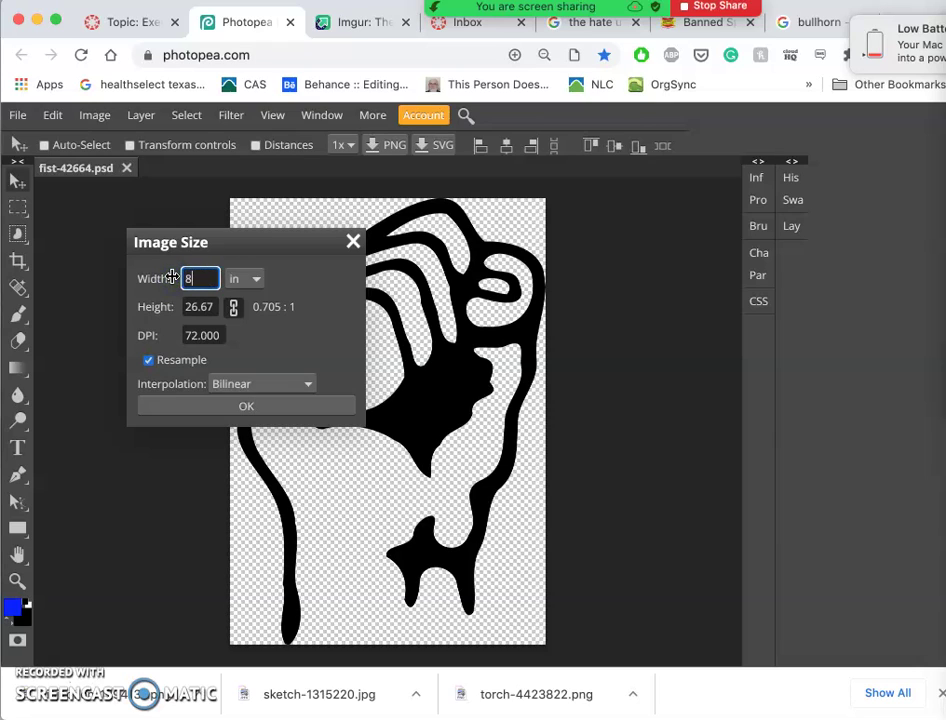
pyautogui.write('8')
pyautogui.click(198, 307)
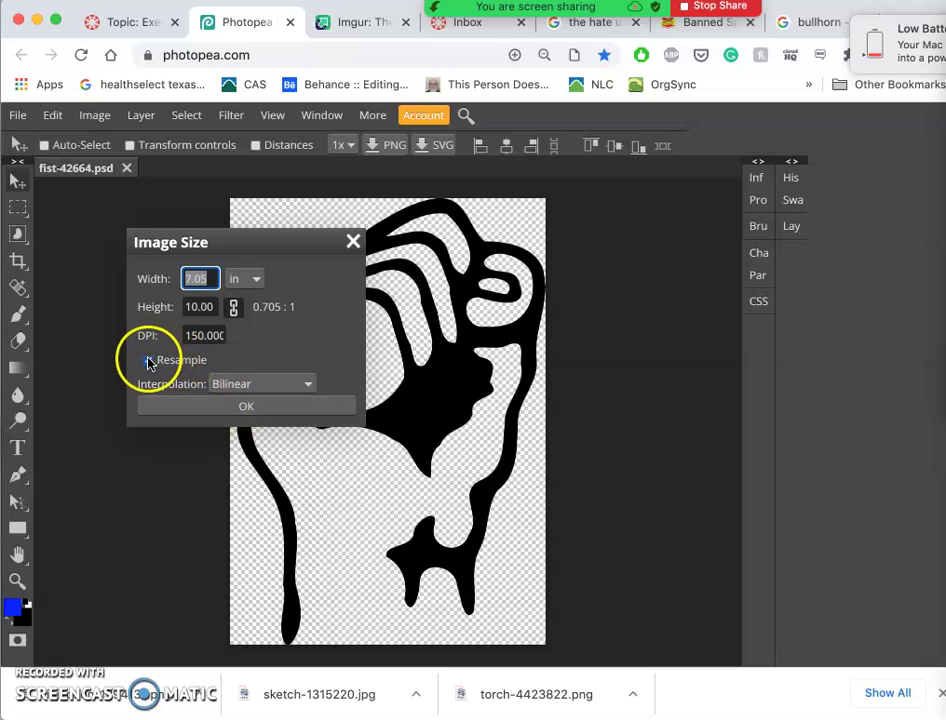
pyautogui.click(250, 407)
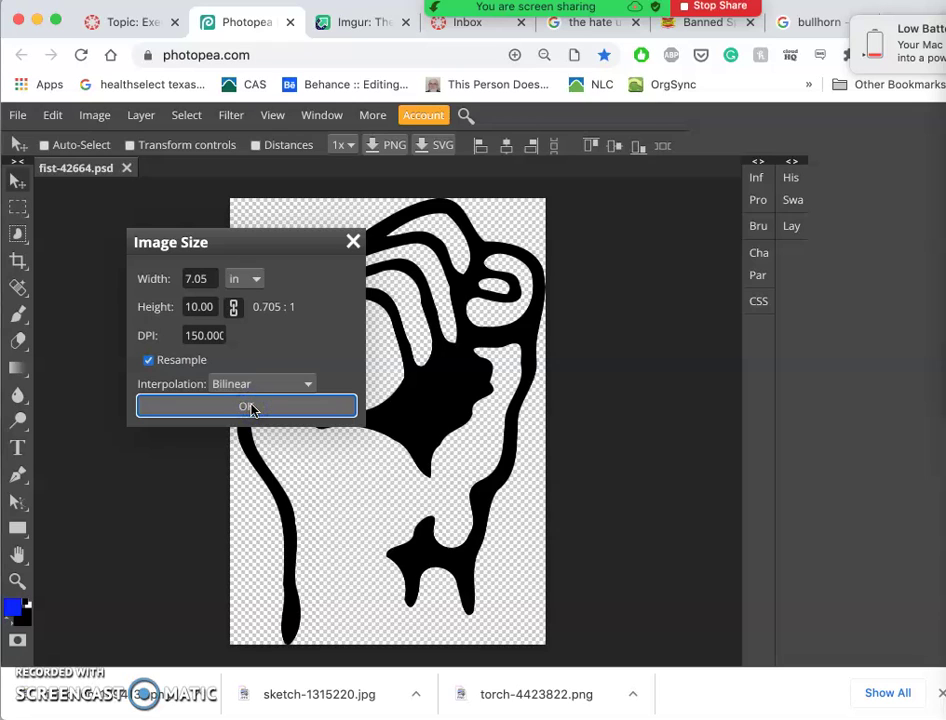
pyautogui.click(250, 407)
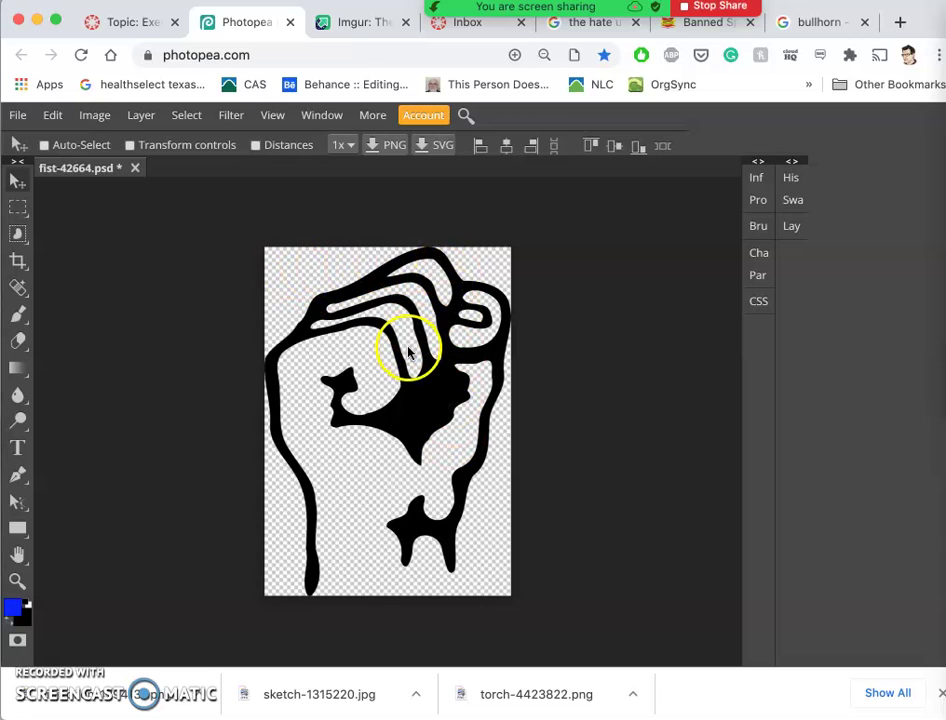
# Set the canvas width to 8 inches
pyautogui.click(95, 115)
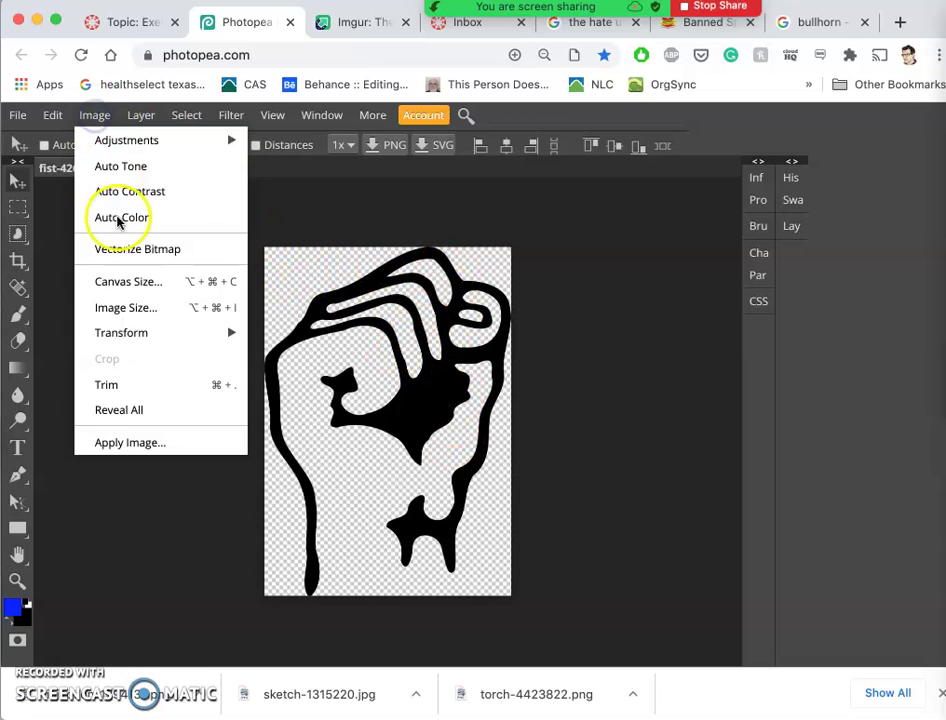
pyautogui.click(122, 279)
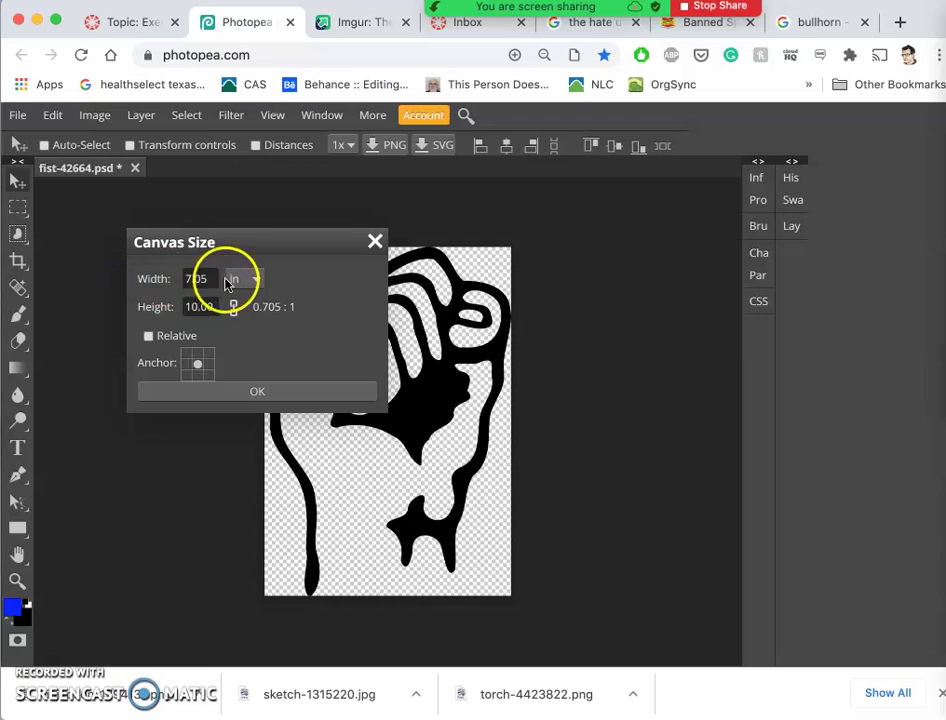
pyautogui.click(205, 278)
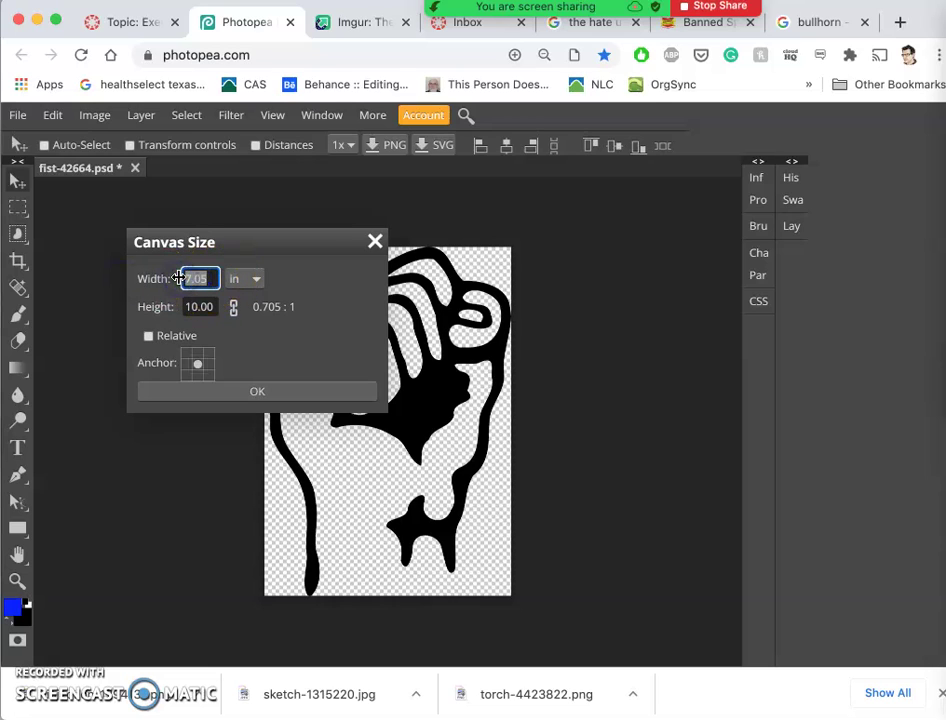
pyautogui.click(293, 389)
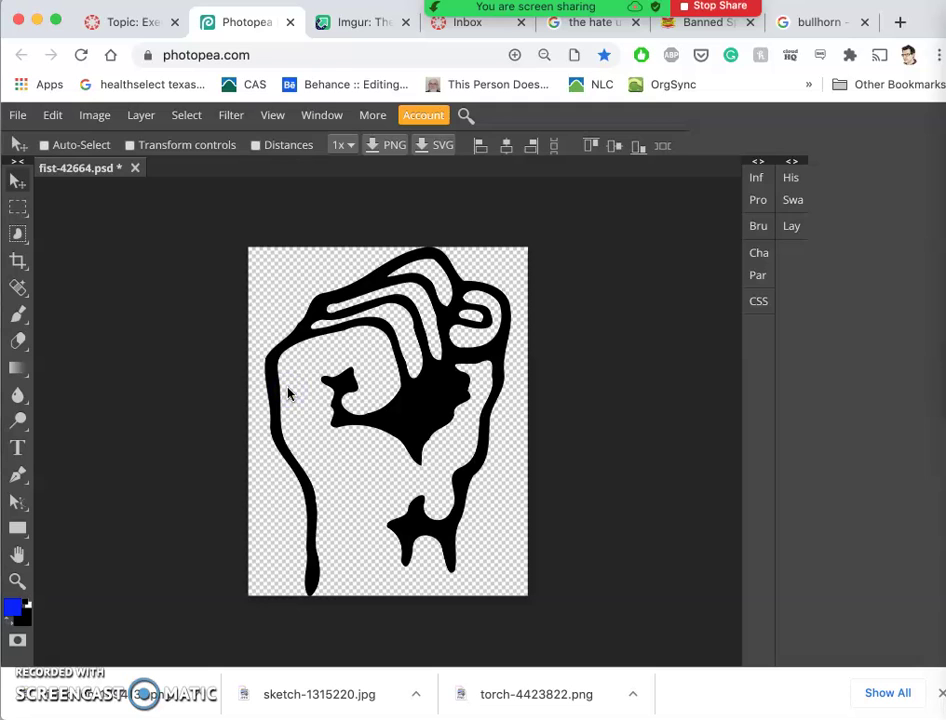
# Enlarge the canvas to 9 × 12 inches with the fist centred
pyautogui.click(95, 117)
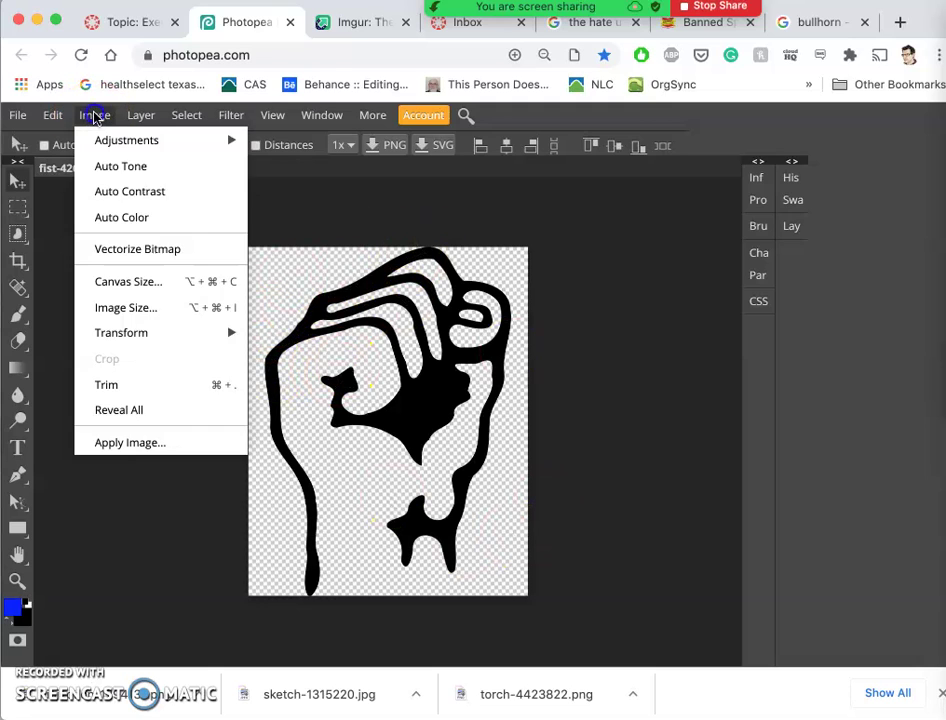
pyautogui.click(110, 280)
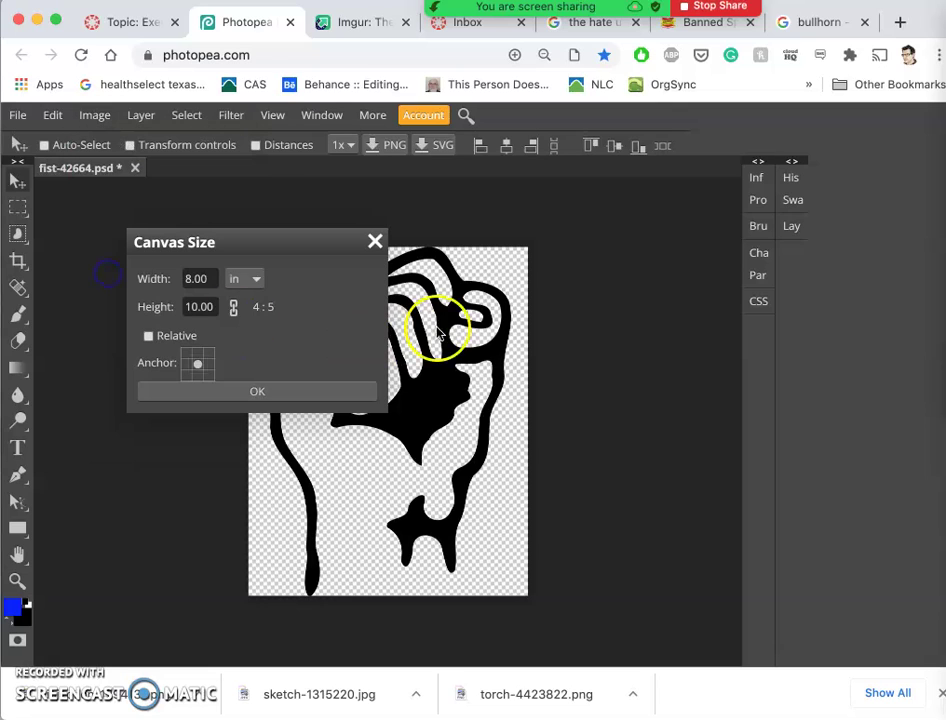
pyautogui.click(184, 307)
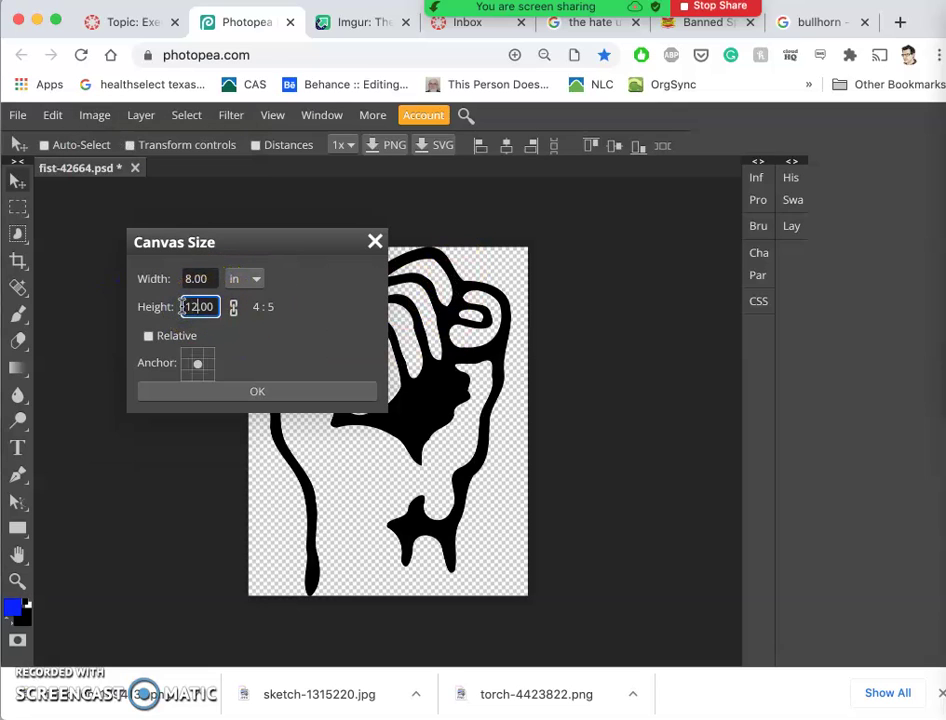
pyautogui.click(184, 279)
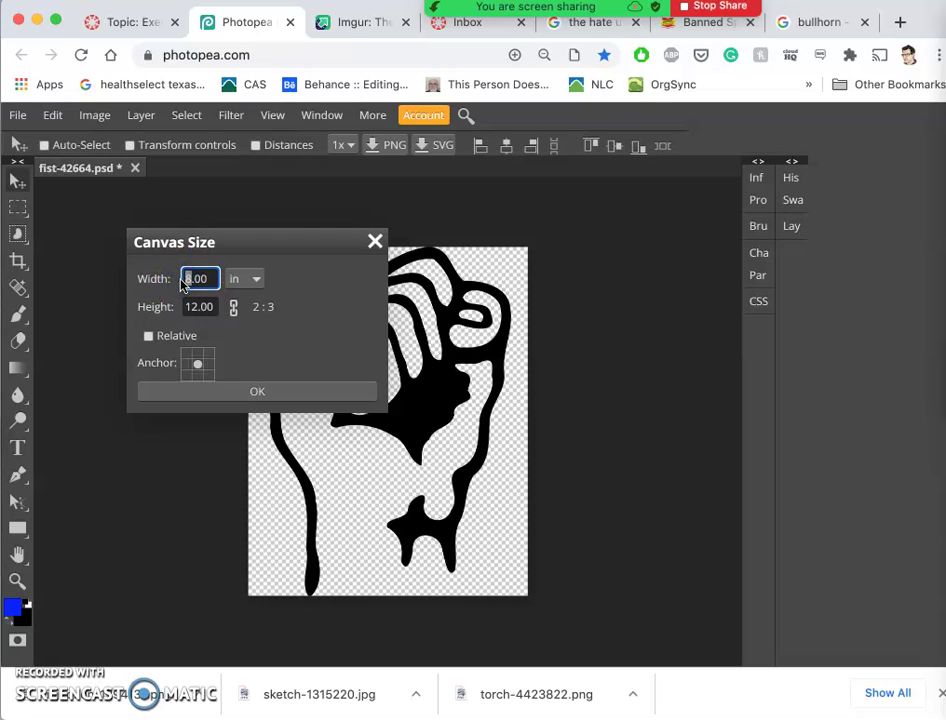
pyautogui.click(264, 391)
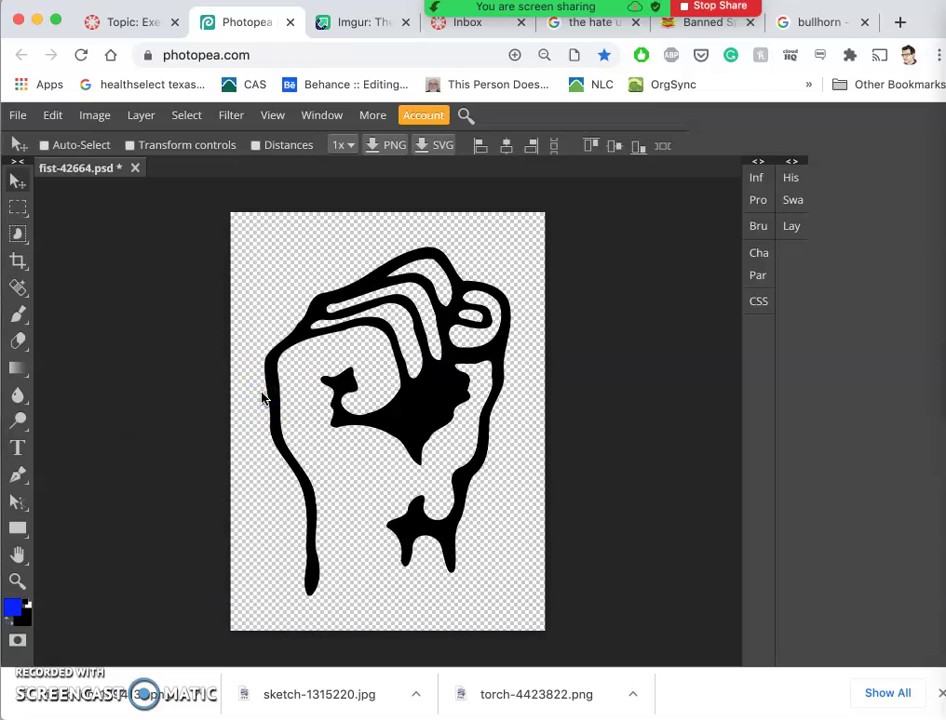
pyautogui.click(172, 326)
pyautogui.moveTo(193, 285)
pyautogui.mouseDown()
pyautogui.moveTo(262, 205)
pyautogui.moveTo(545, 228)
pyautogui.moveTo(484, 610)
pyautogui.mouseUp()
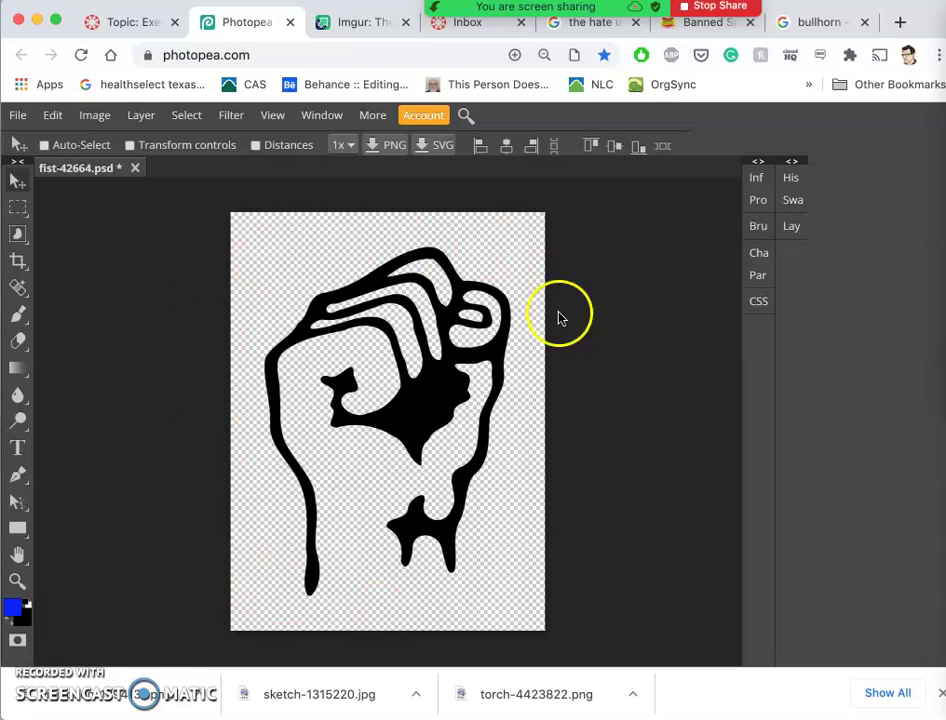
pyautogui.moveTo(557, 406)
pyautogui.mouseDown()
pyautogui.moveTo(376, 513)
pyautogui.moveTo(437, 538)
pyautogui.moveTo(449, 410)
pyautogui.mouseUp()
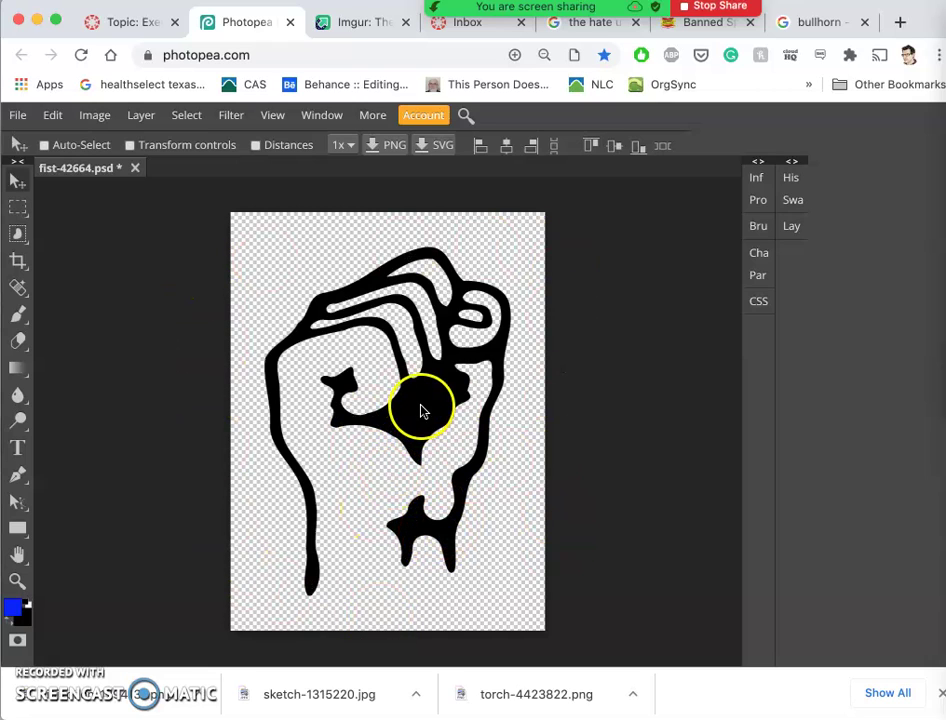
# Shrink the canvas from 9 × 12 to 8 × 10 inches and show the Layers panel
pyautogui.moveTo(421, 411)
pyautogui.mouseDown()
pyautogui.moveTo(390, 416)
pyautogui.moveTo(418, 541)
pyautogui.mouseUp()
pyautogui.click(94, 115)
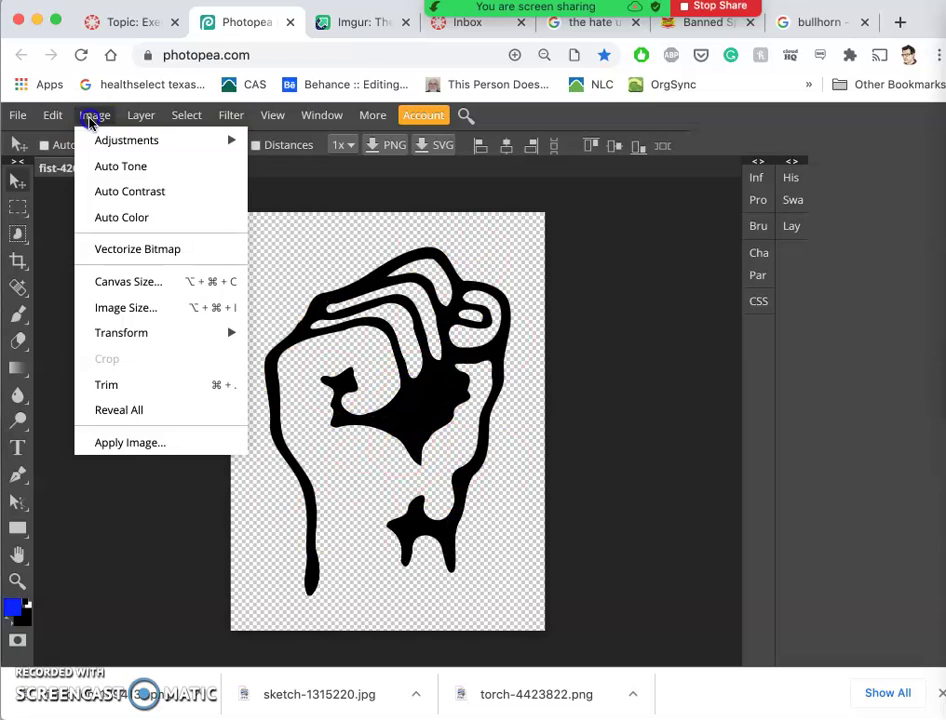
pyautogui.click(108, 281)
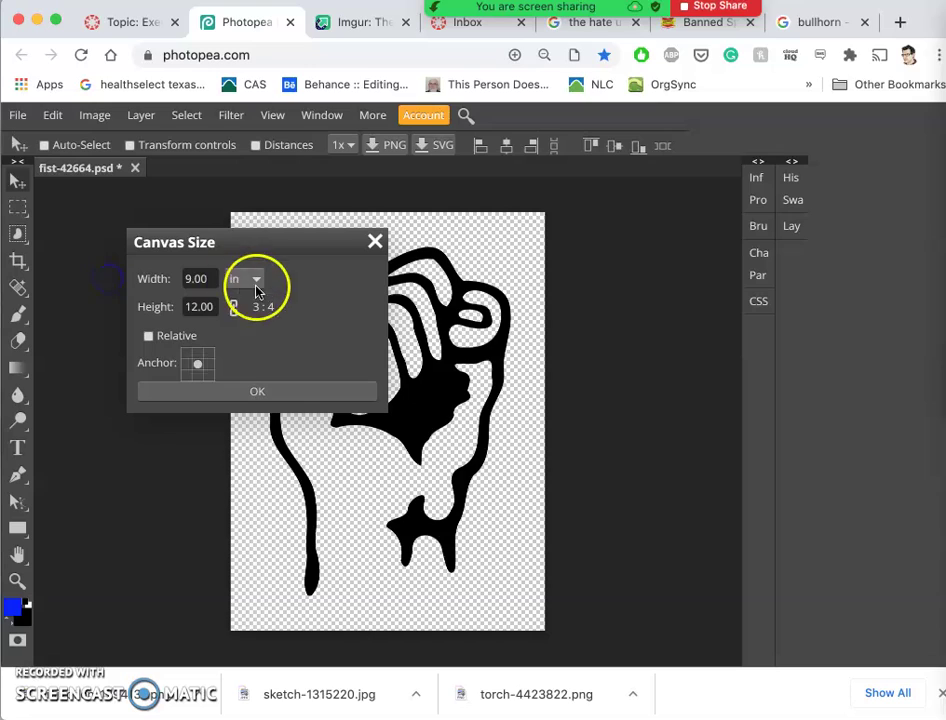
pyautogui.click(193, 278)
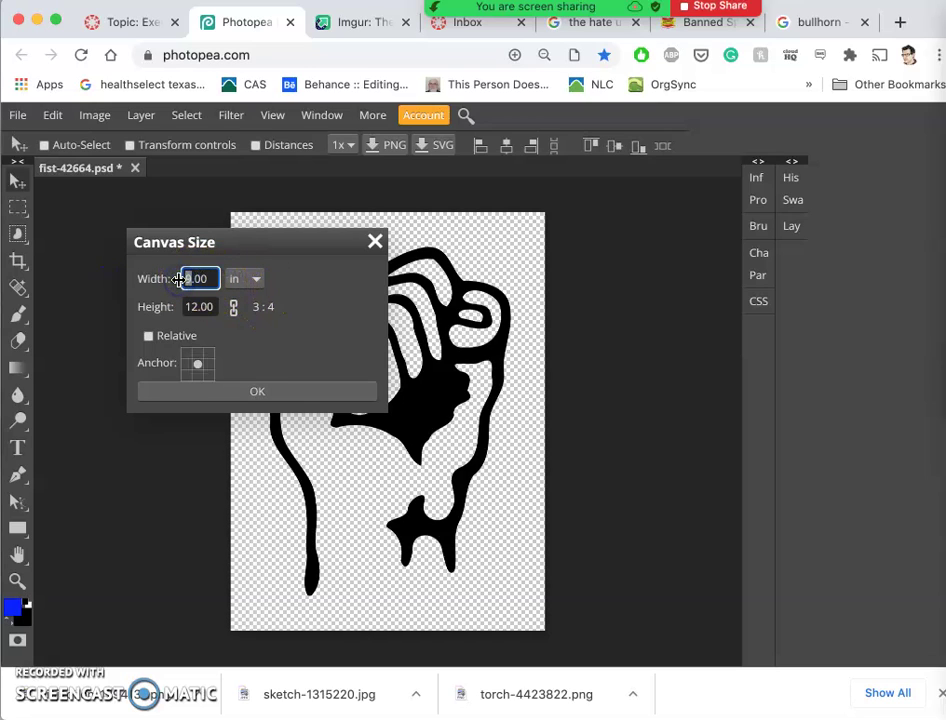
pyautogui.moveTo(186, 283); pyautogui.dragTo(197, 310)
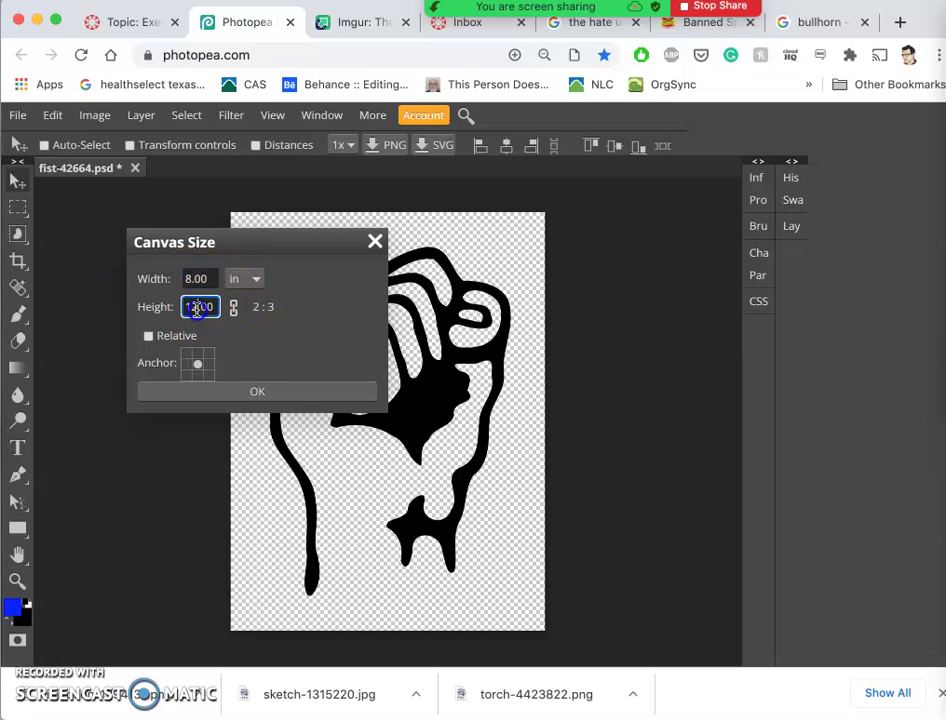
pyautogui.click(257, 391)
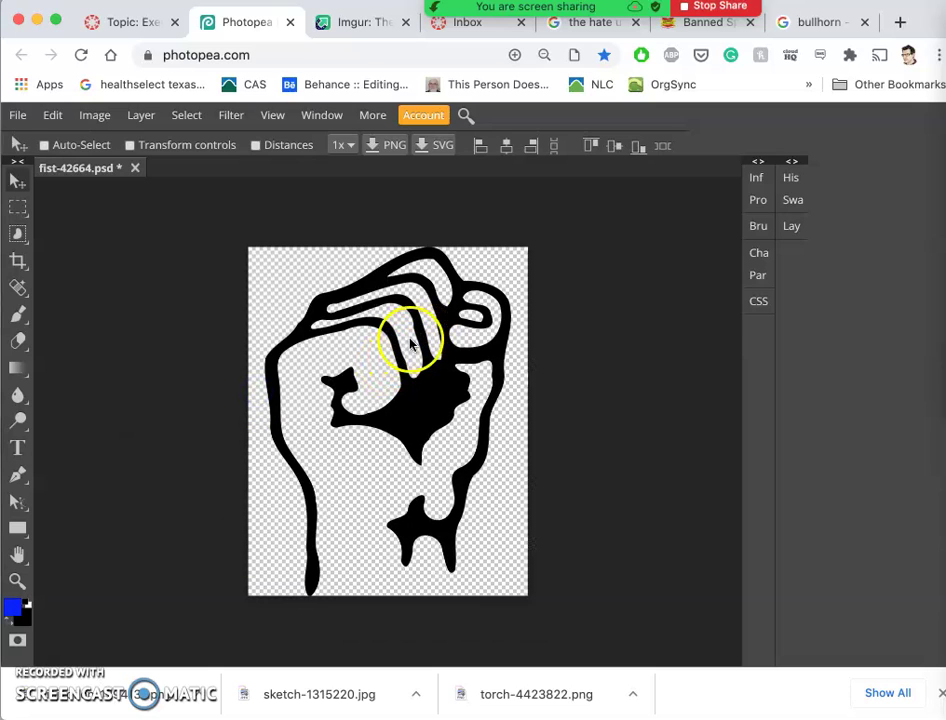
pyautogui.click(793, 228)
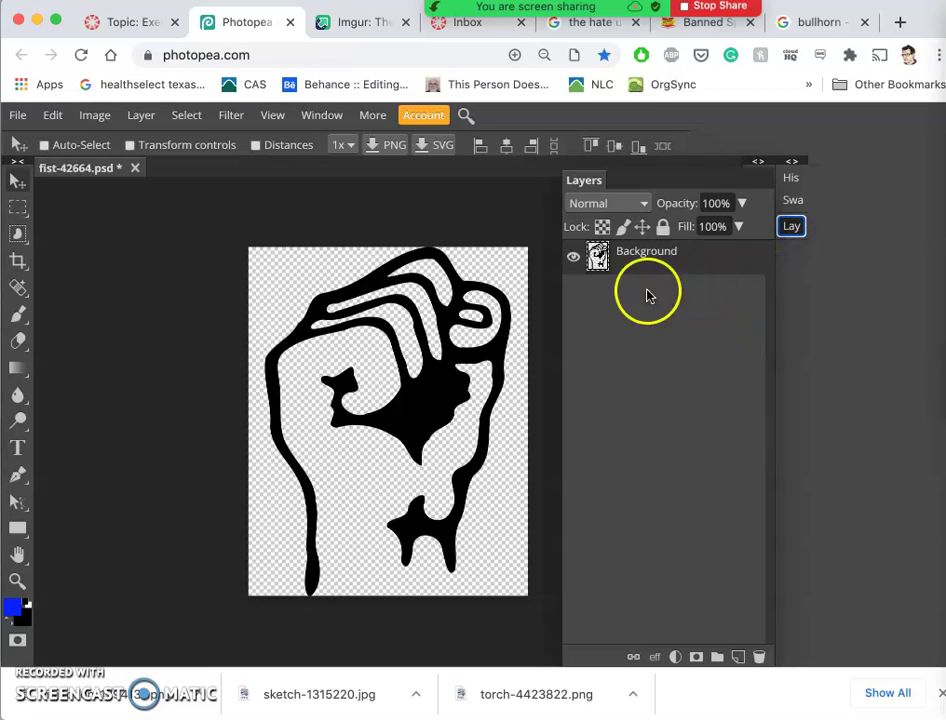
# Double-click the Background layer name, then open the Edit menu
pyautogui.doubleClick(624, 258)
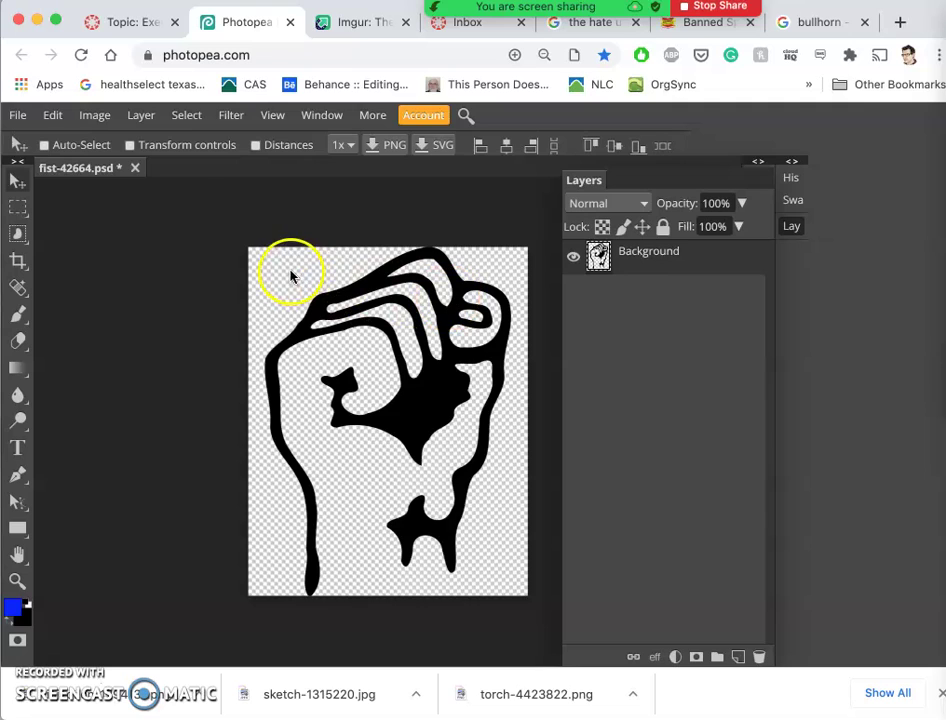
pyautogui.click(52, 117)
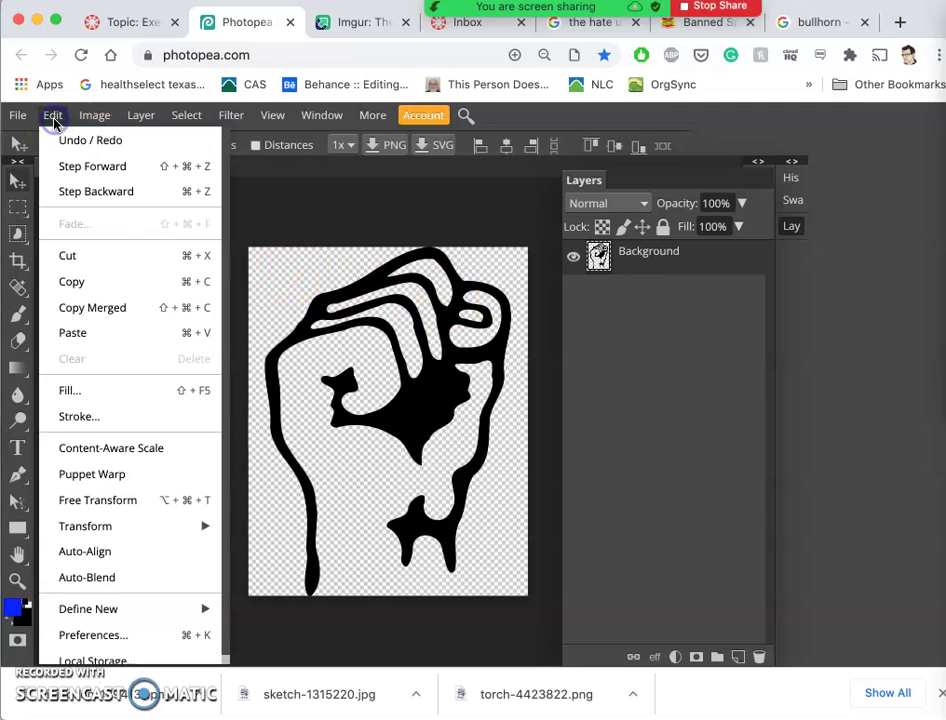
# Free-transform the fist: scale it to 79.6%, recentre it, and rotate it -4.8°
pyautogui.click(112, 508)
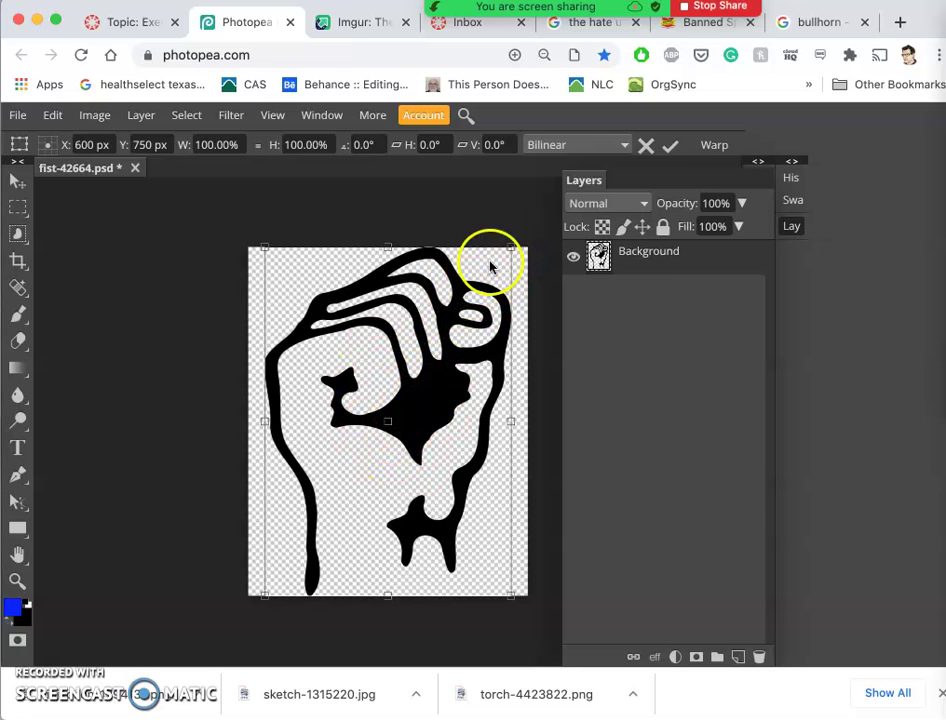
pyautogui.moveTo(510, 248); pyautogui.dragTo(490, 253)
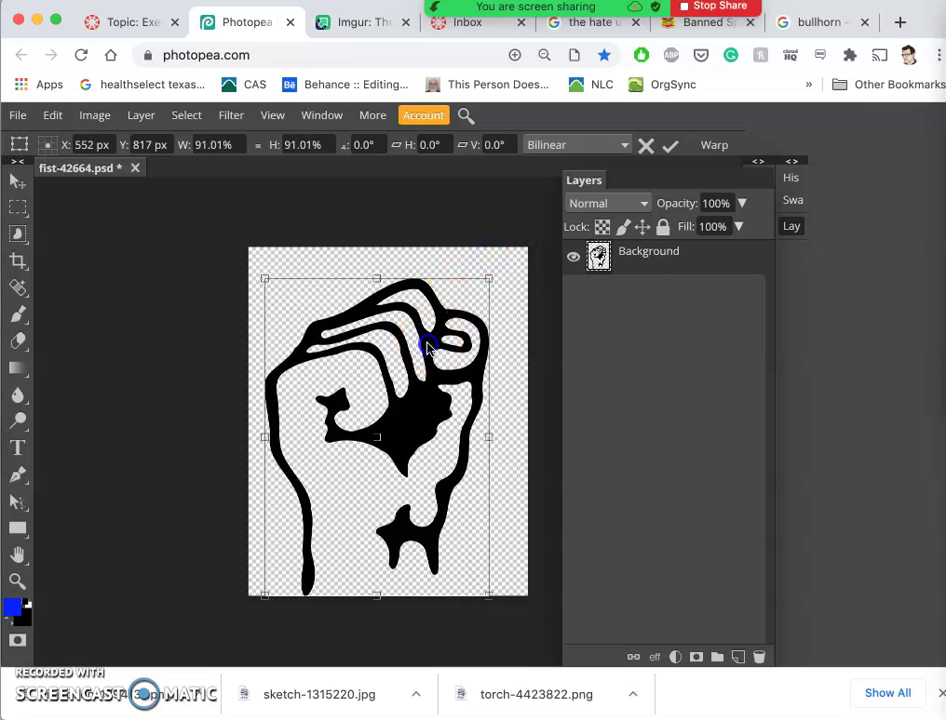
pyautogui.moveTo(427, 346); pyautogui.dragTo(441, 328)
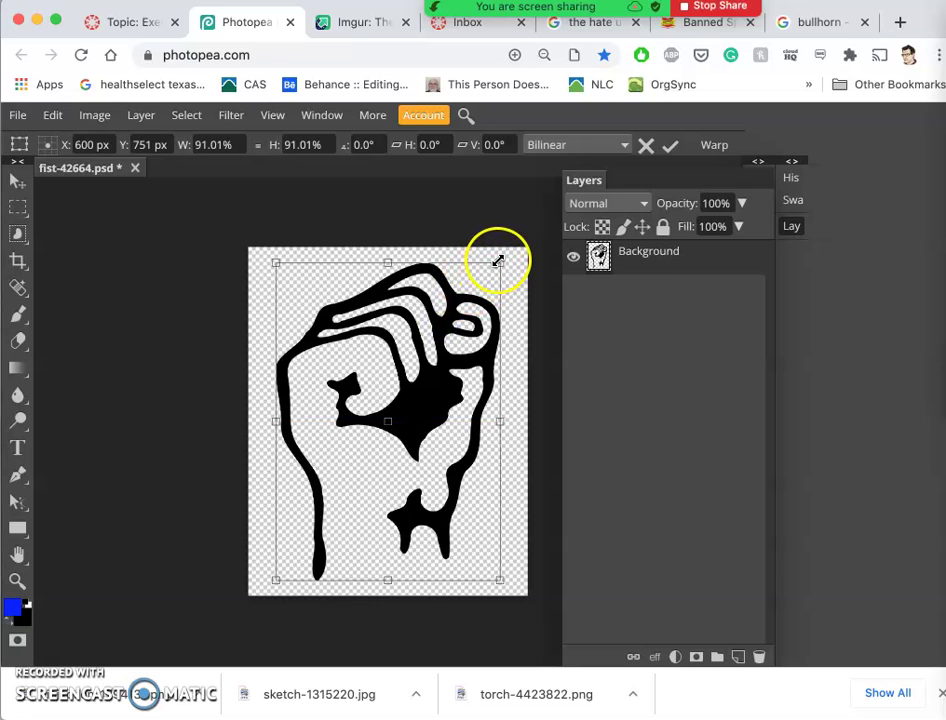
pyautogui.moveTo(498, 260); pyautogui.dragTo(430, 336)
pyautogui.moveTo(393, 433); pyautogui.dragTo(429, 397)
pyautogui.moveTo(463, 313); pyautogui.dragTo(491, 281)
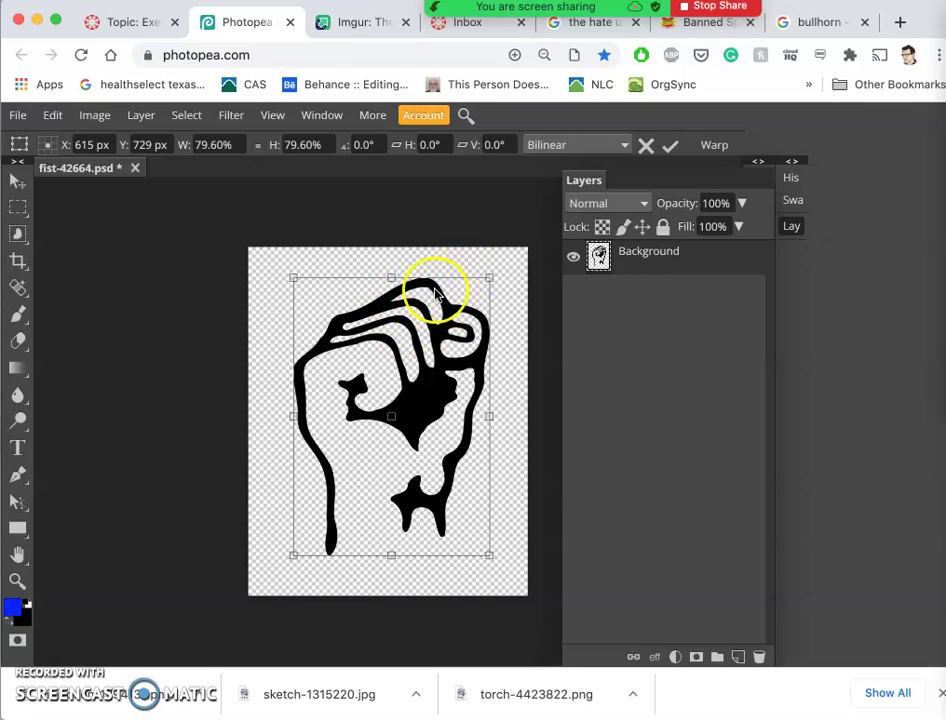
pyautogui.click(55, 116)
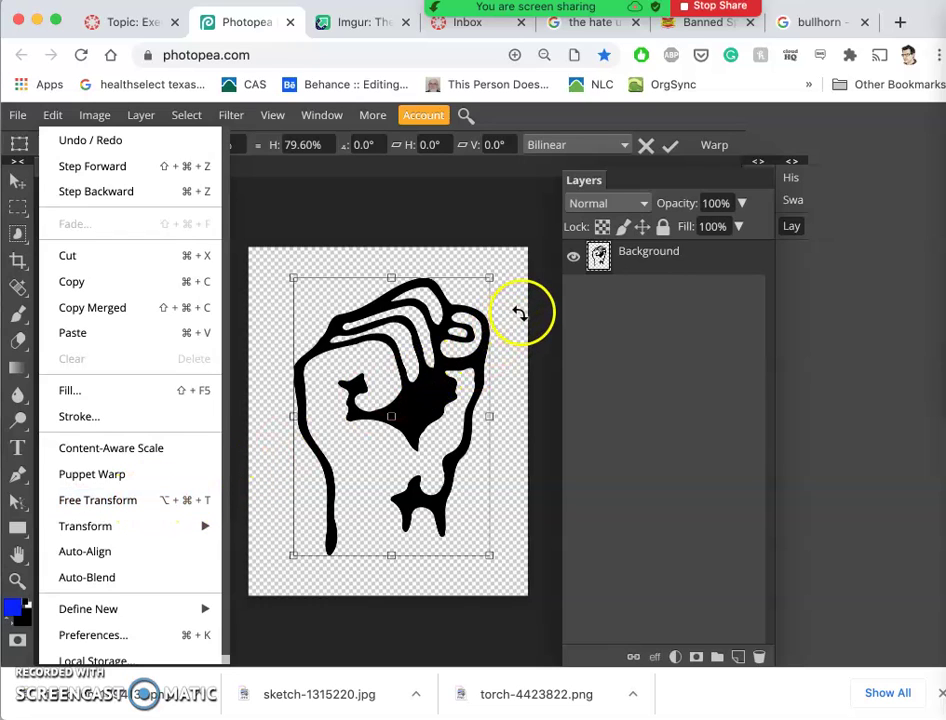
pyautogui.click(498, 266)
pyautogui.moveTo(498, 266)
pyautogui.mouseDown()
pyautogui.moveTo(490, 268)
pyautogui.moveTo(502, 288)
pyautogui.moveTo(481, 273)
pyautogui.mouseUp()
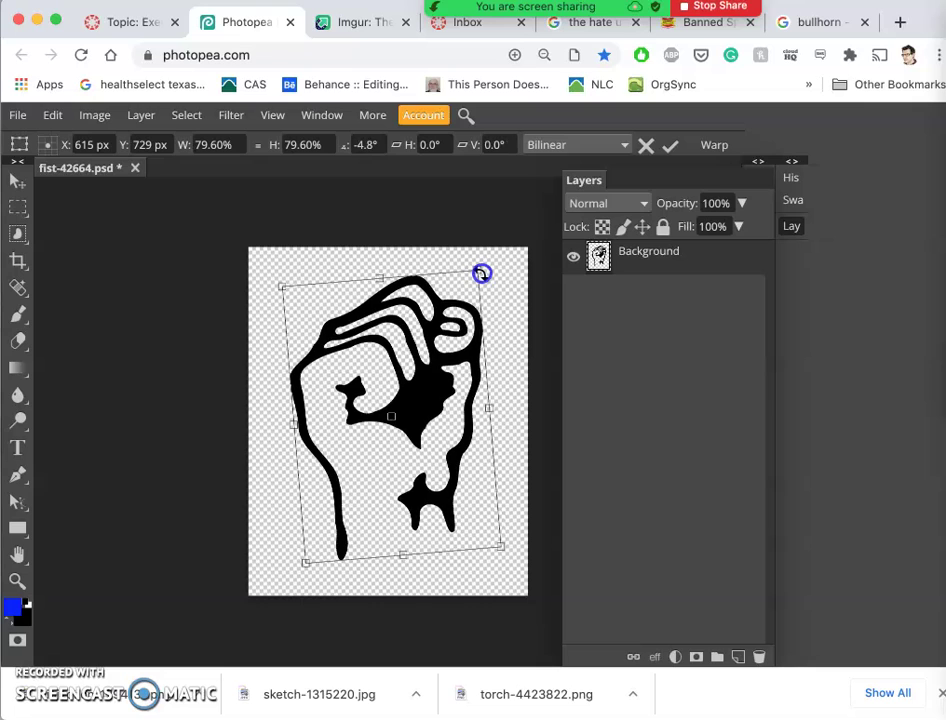
# Flip the fist horizontally, then cancel the free transform so it returns to its original state
pyautogui.rightClick(417, 372)
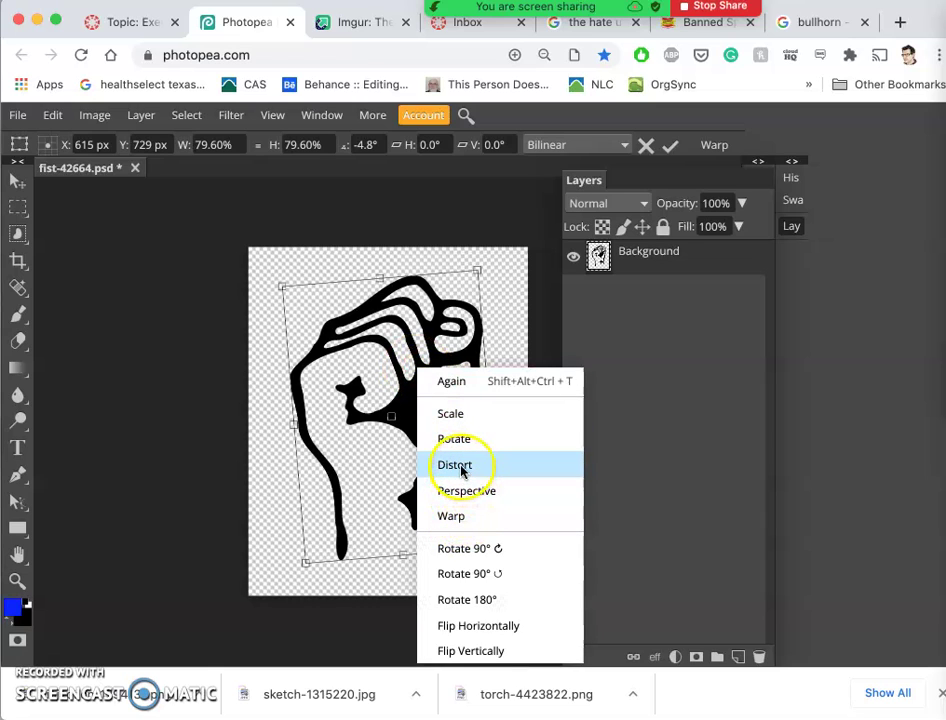
pyautogui.click(463, 625)
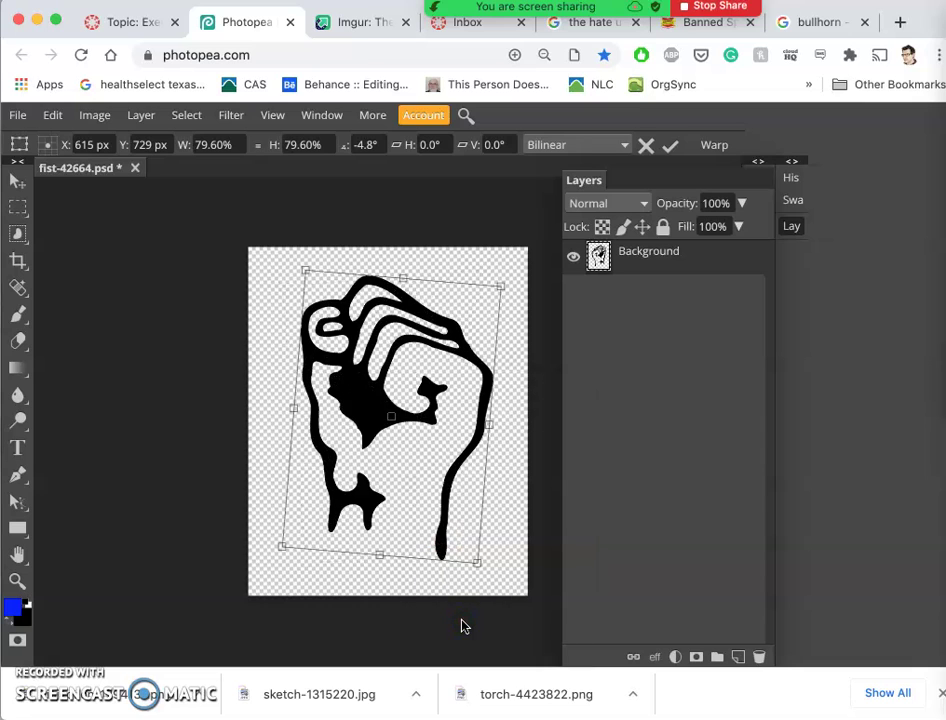
pyautogui.press('Escape')
pyautogui.click(463, 545)
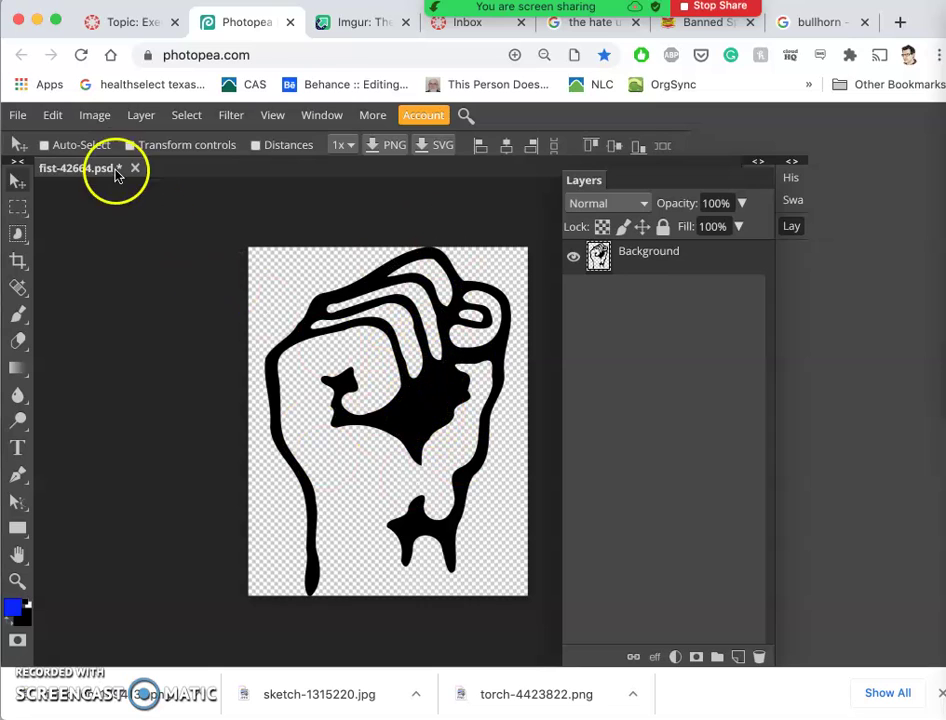
# Free-transform the fist down to about 72% from its corner and commit it
pyautogui.click(58, 116)
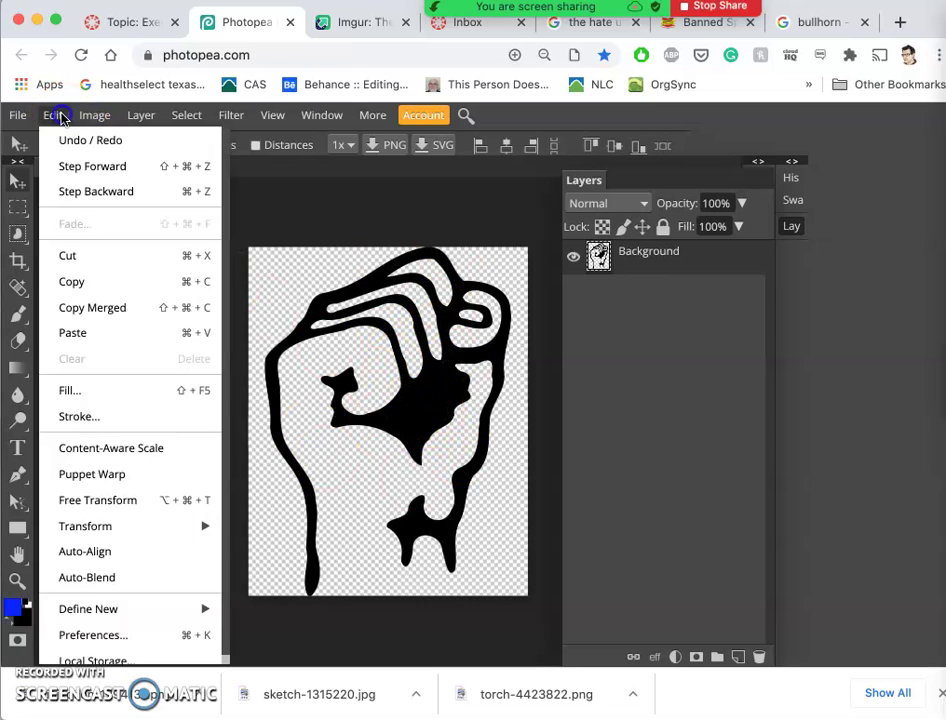
pyautogui.click(111, 501)
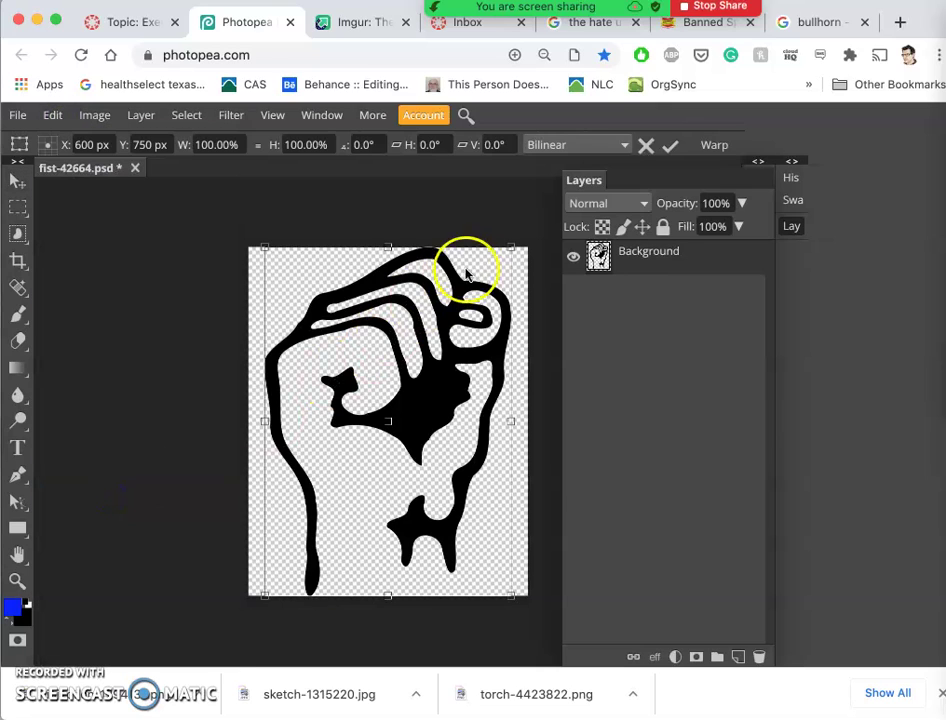
pyautogui.moveTo(511, 246); pyautogui.dragTo(477, 296)
pyautogui.press('Return')
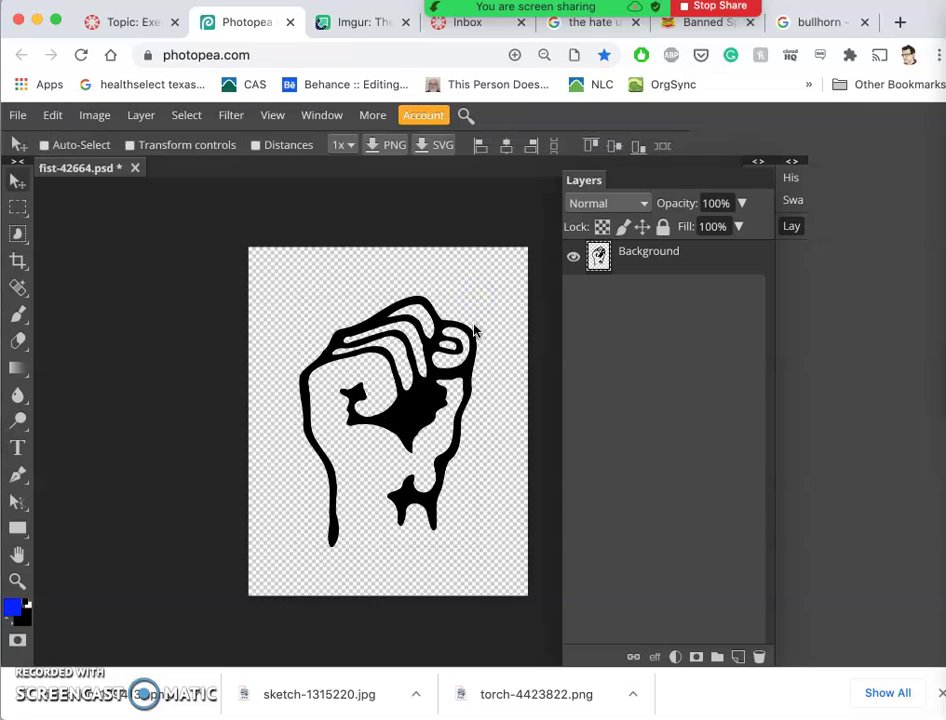
pyautogui.click(422, 378)
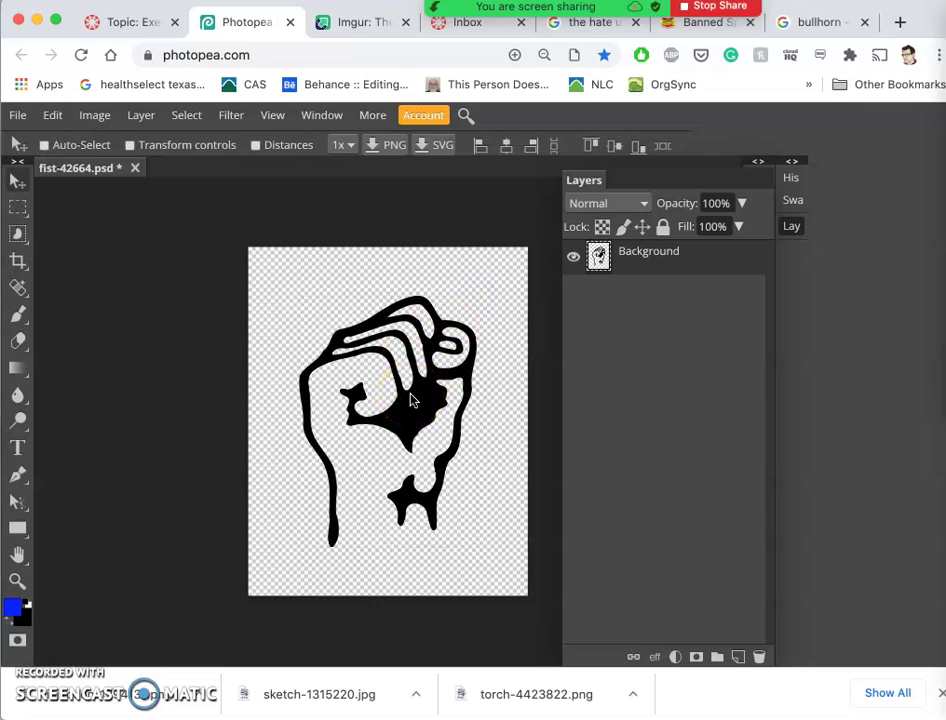
# Read the Canvas step 4 File > Open & Place instructions, then return to Photopea
pyautogui.click(143, 20)
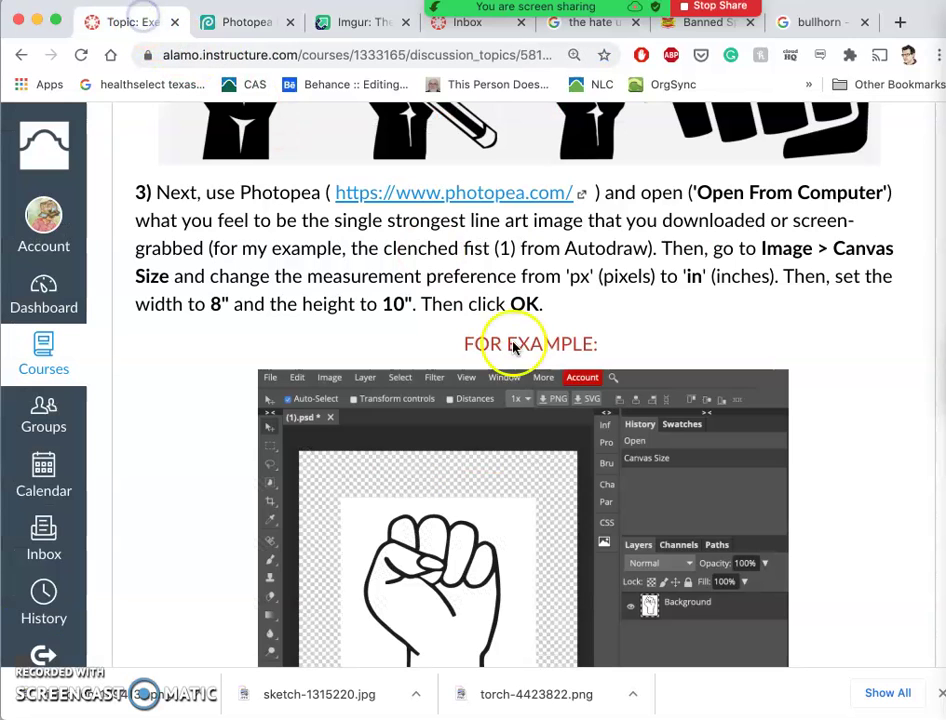
pyautogui.scroll(-3, 479, 363)
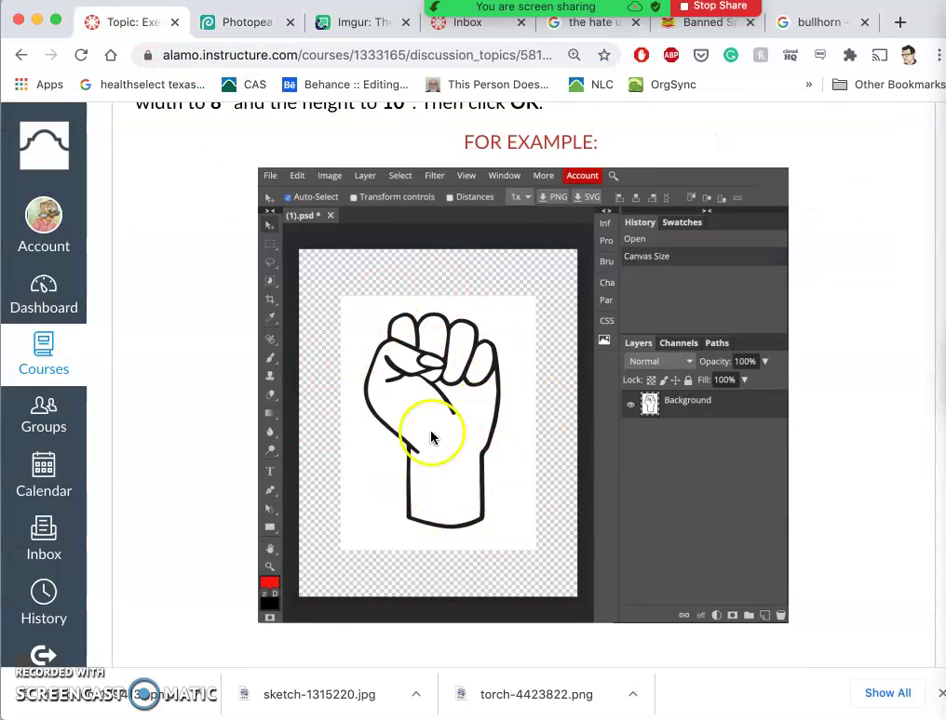
pyautogui.scroll(-10, 502, 490)
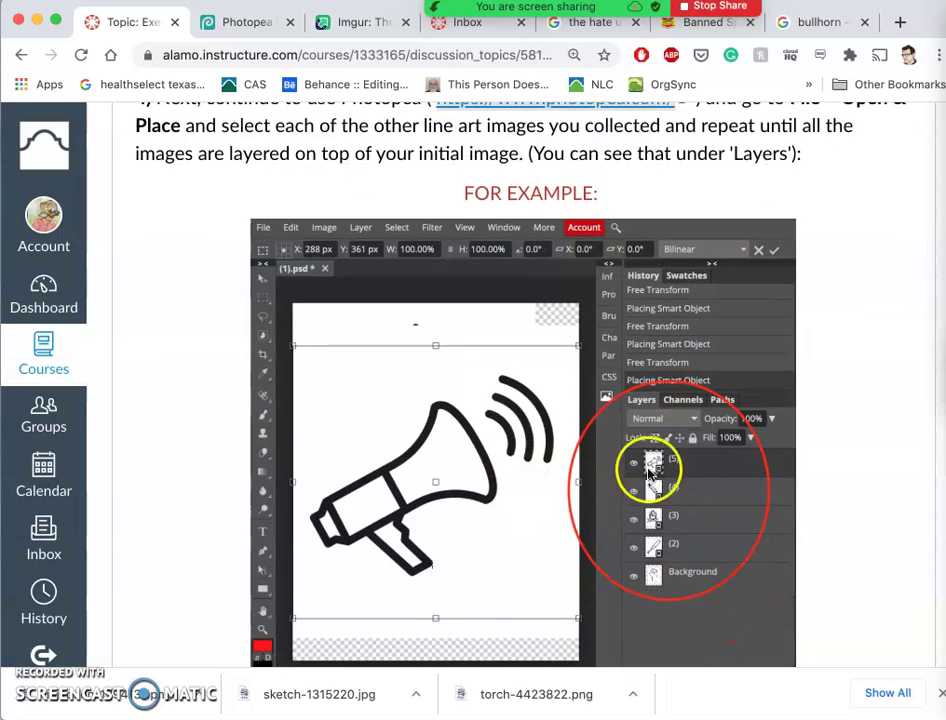
pyautogui.scroll(2, 553, 333)
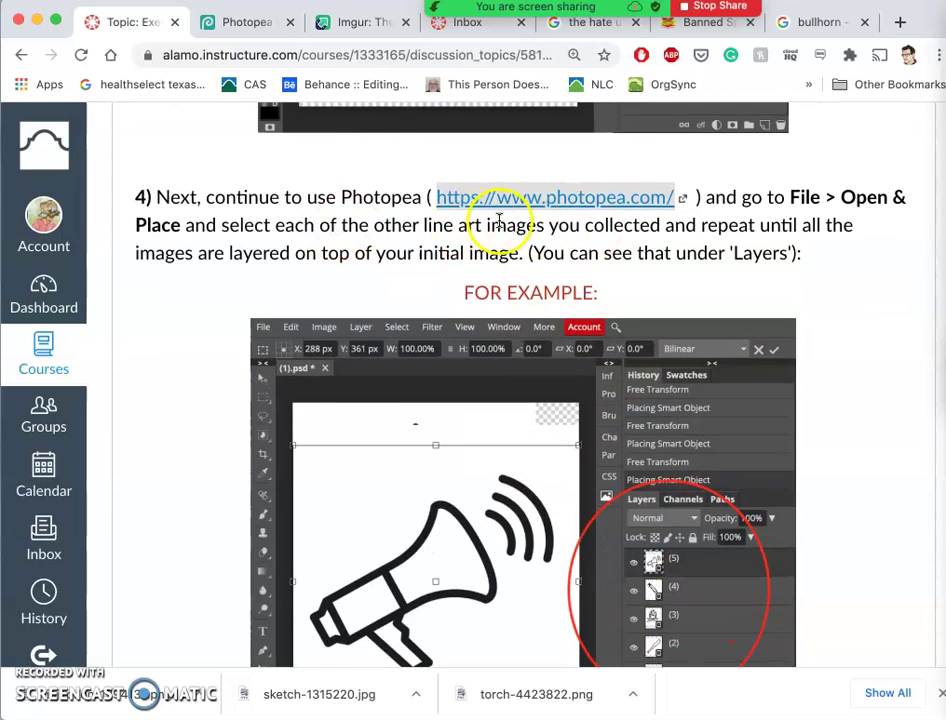
pyautogui.click(260, 23)
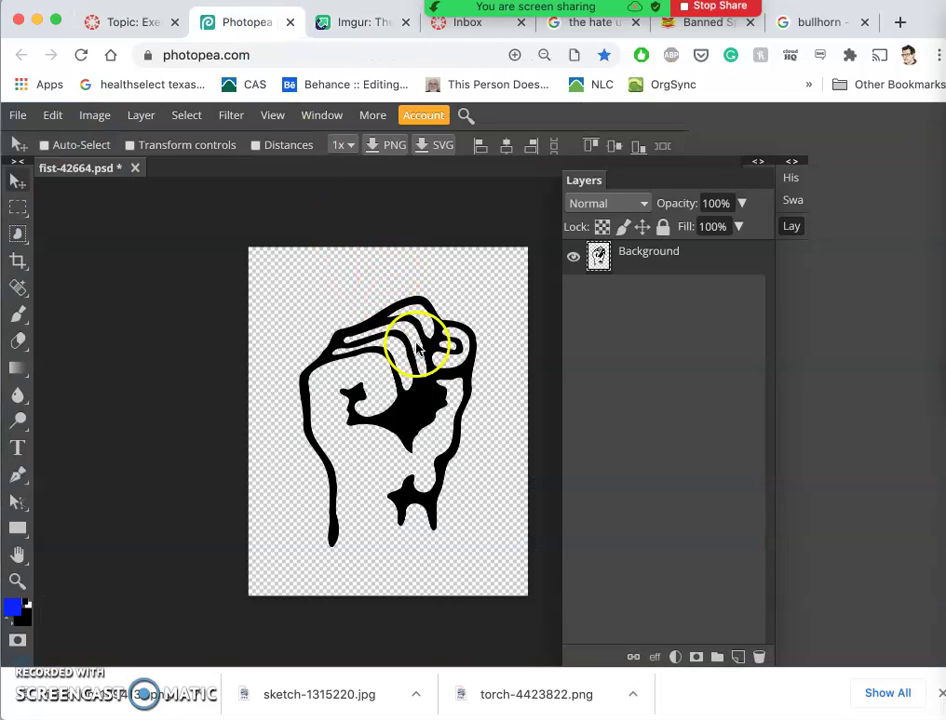
# Place policeman-1417890.png into the fist document as a new layer
pyautogui.click(19, 117)
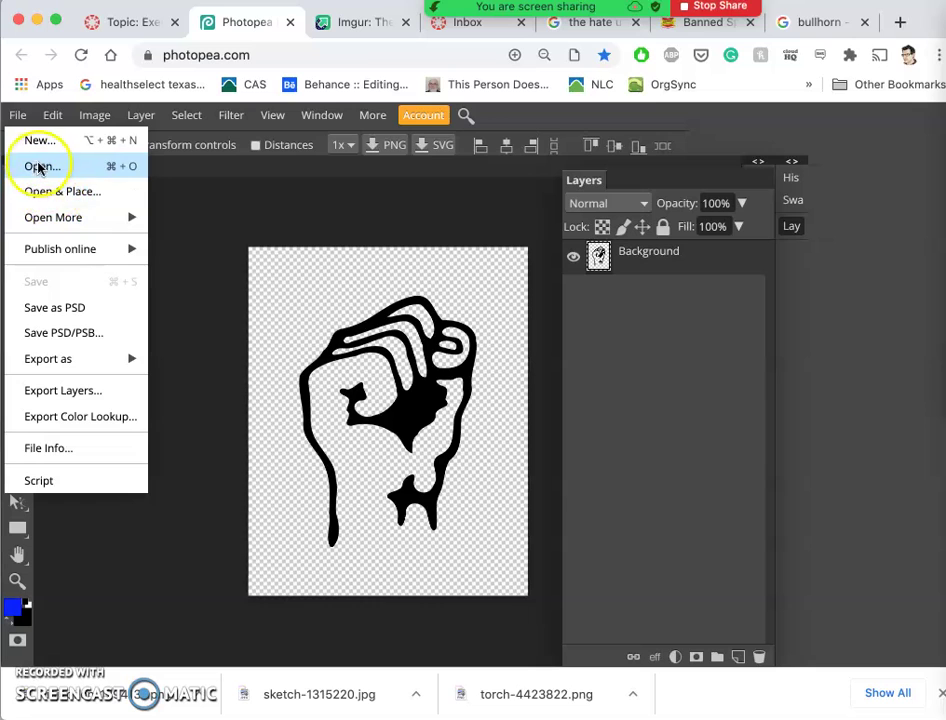
pyautogui.click(61, 191)
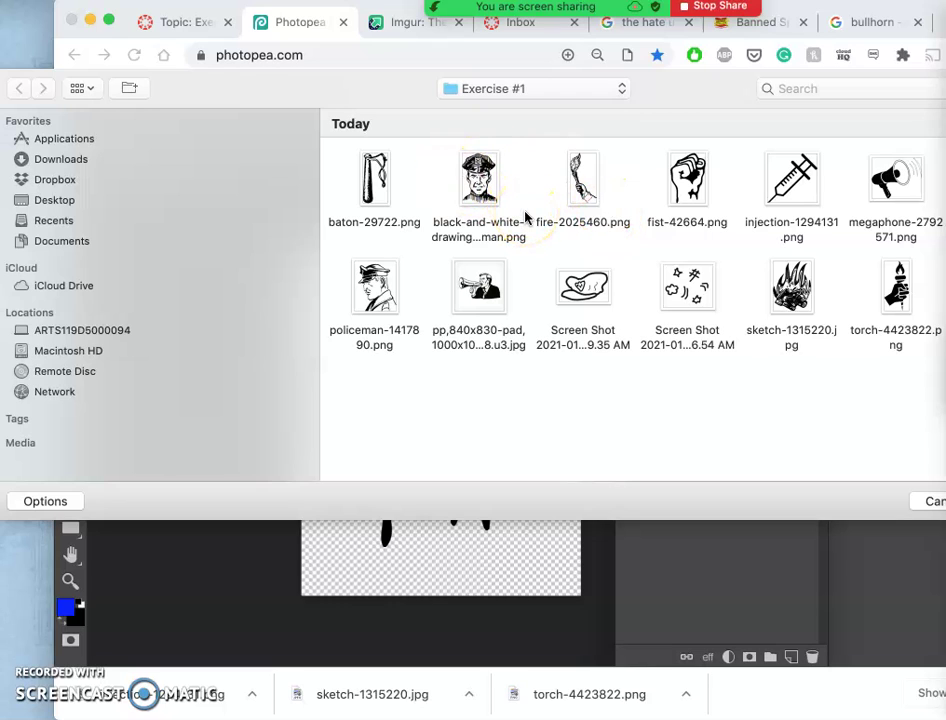
pyautogui.click(374, 178)
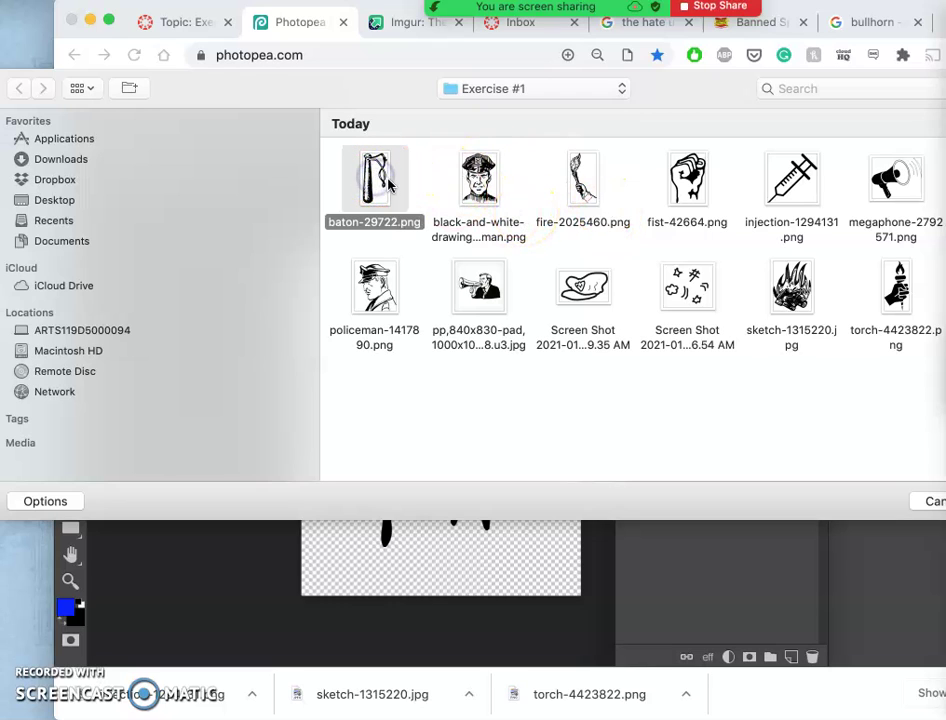
pyautogui.click(378, 285)
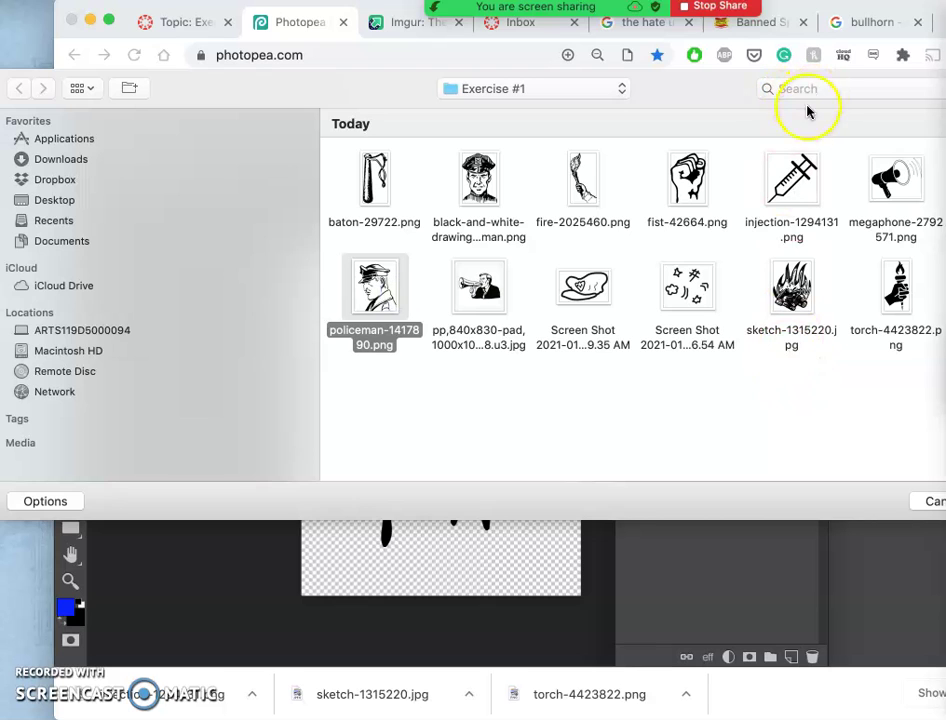
pyautogui.press('Escape')
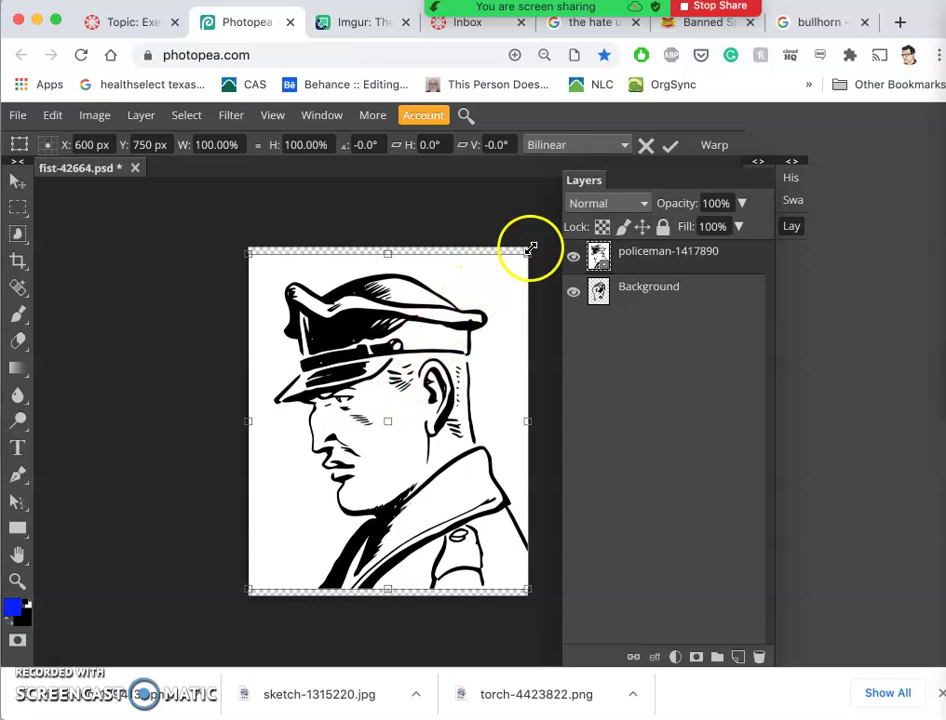
# Scale the policeman layer to about 62%, rotate it to -18.3°, and apply the transform
pyautogui.moveTo(525, 253); pyautogui.dragTo(490, 289)
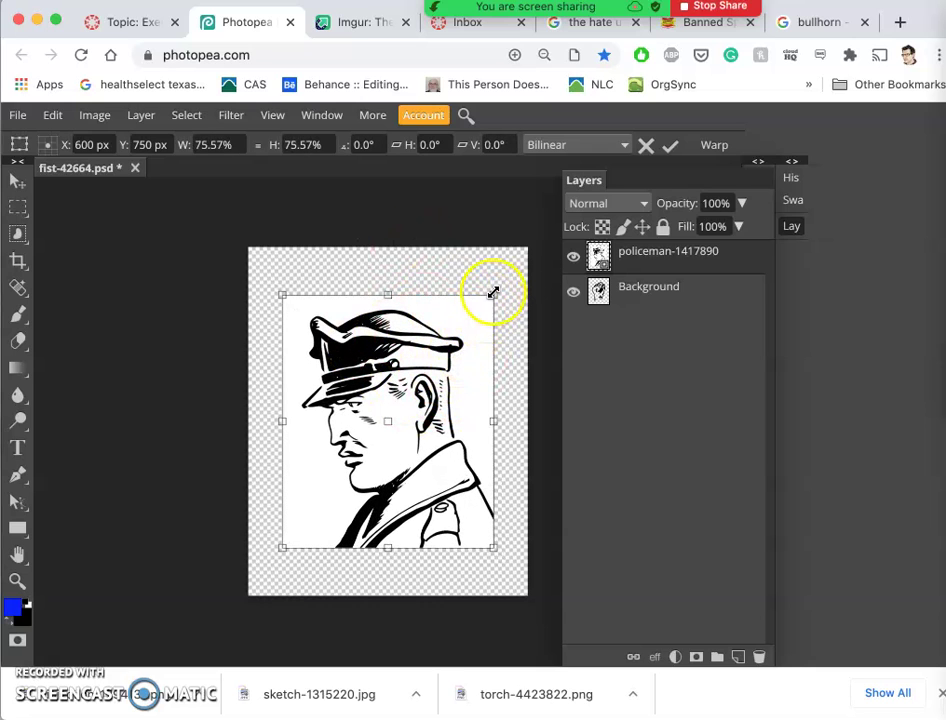
pyautogui.moveTo(493, 292); pyautogui.dragTo(447, 283)
pyautogui.press('Return')
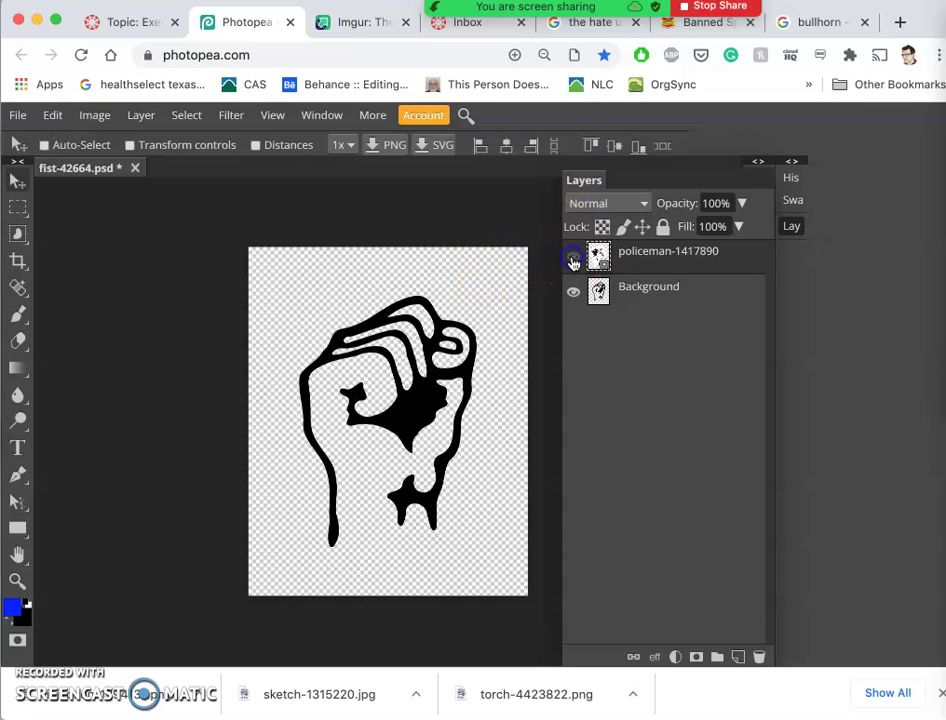
# Make the policeman layer visible and set its blend mode to Multiply
pyautogui.click(573, 259)
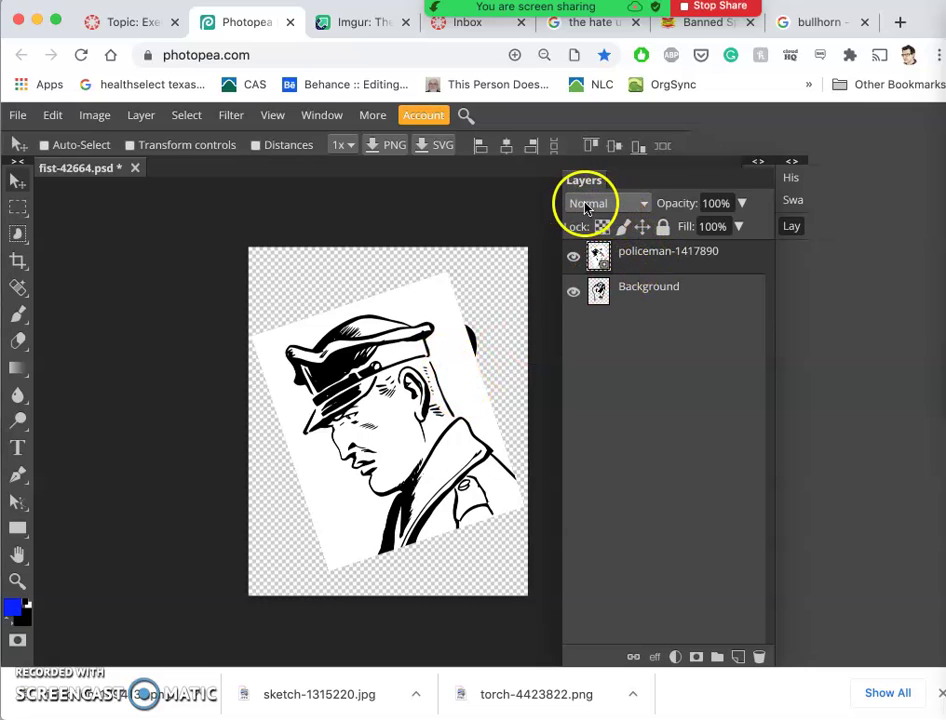
pyautogui.click(643, 206)
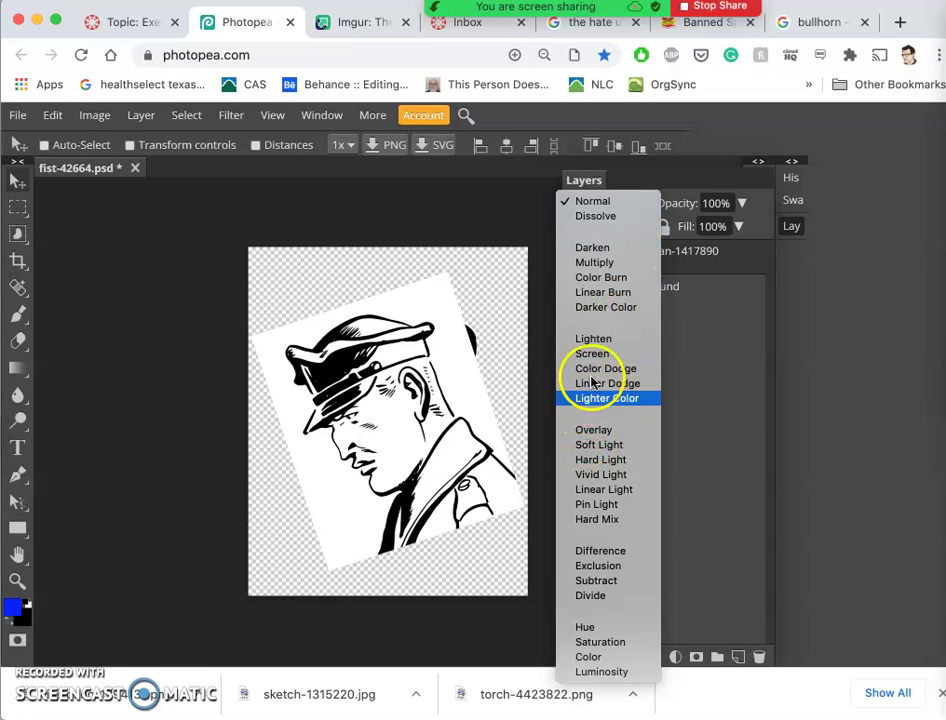
pyautogui.click(594, 262)
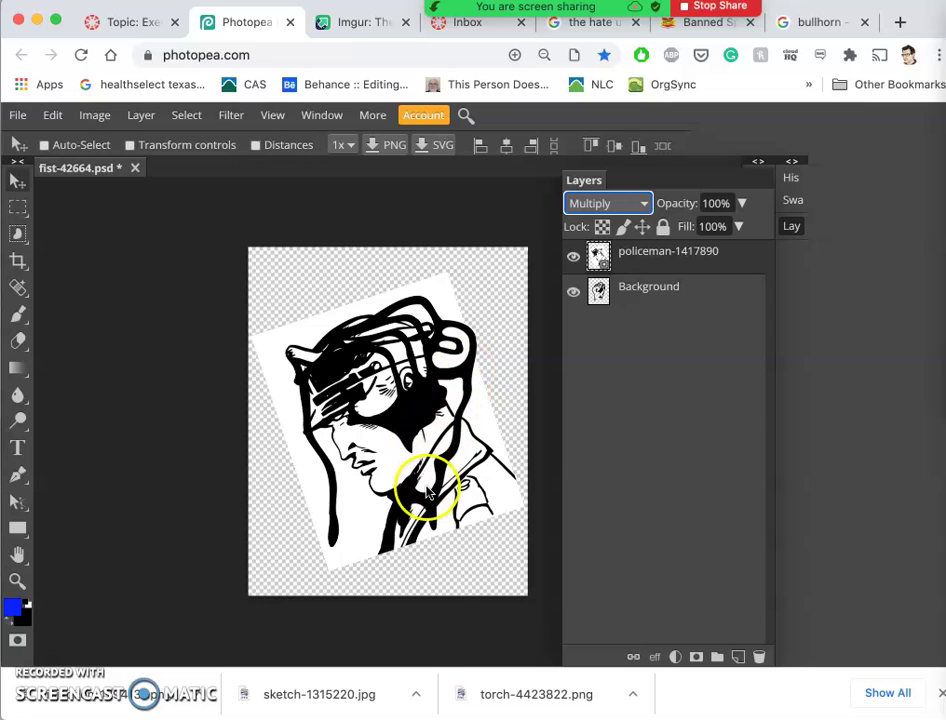
# Move the policeman layer up and left over the fist
pyautogui.click(17, 181)
pyautogui.moveTo(418, 458); pyautogui.dragTo(402, 422)
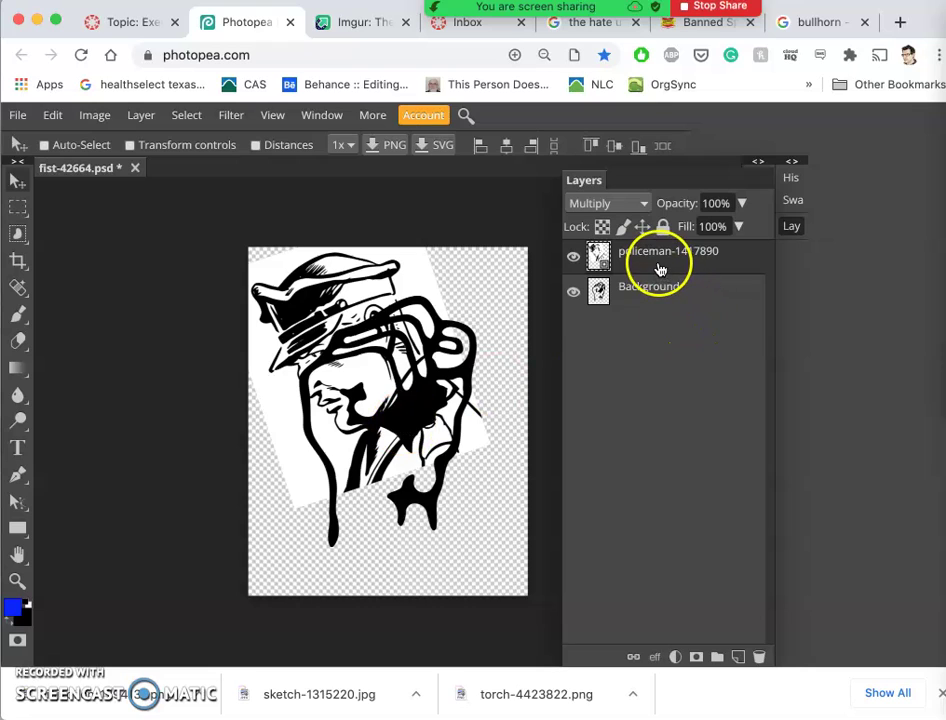
pyautogui.click(422, 369)
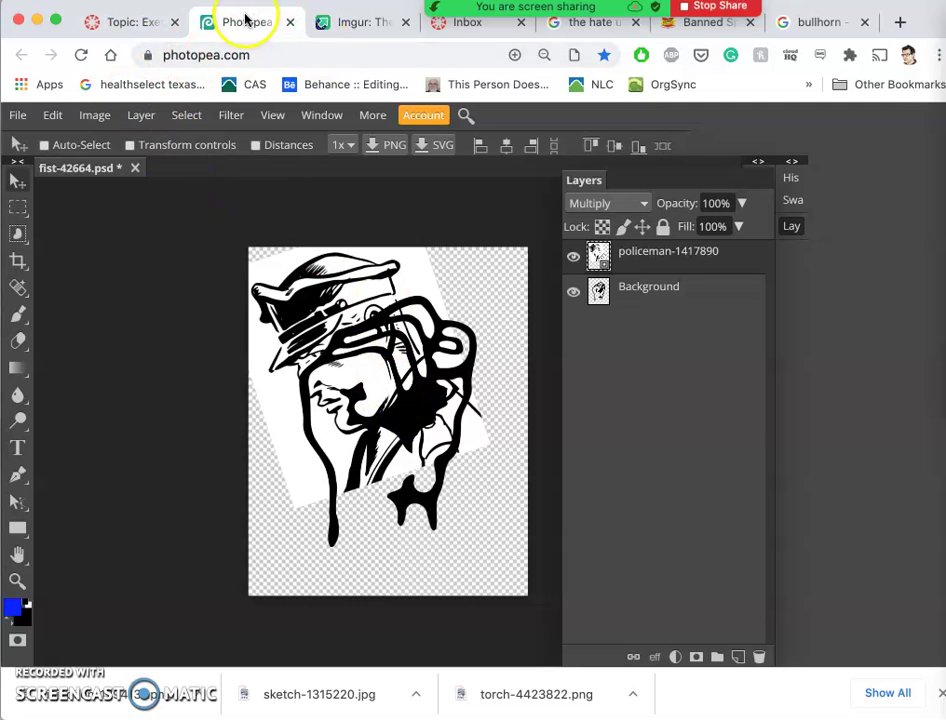
# Place the megaphone-man image into the document as a new layer
pyautogui.click(17, 115)
pyautogui.moveTo(94, 115)
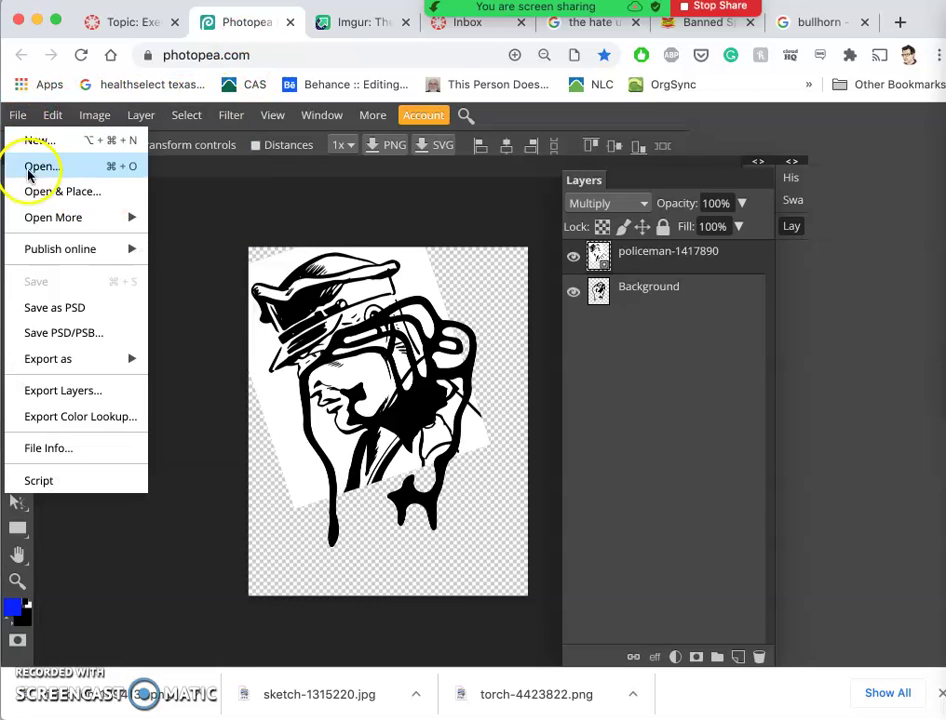
pyautogui.click(40, 192)
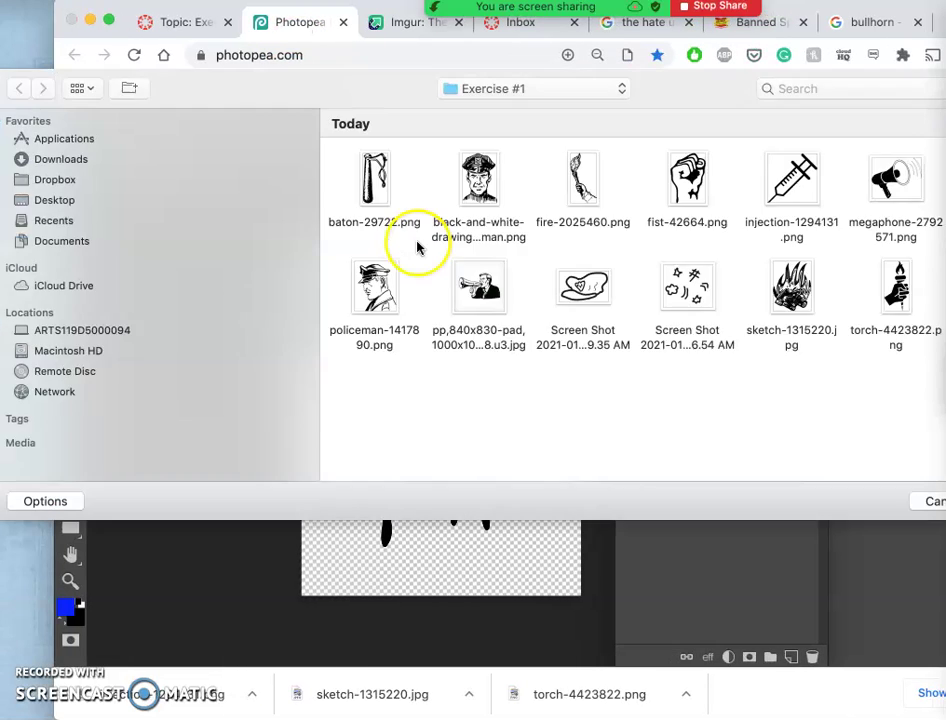
pyautogui.click(480, 288)
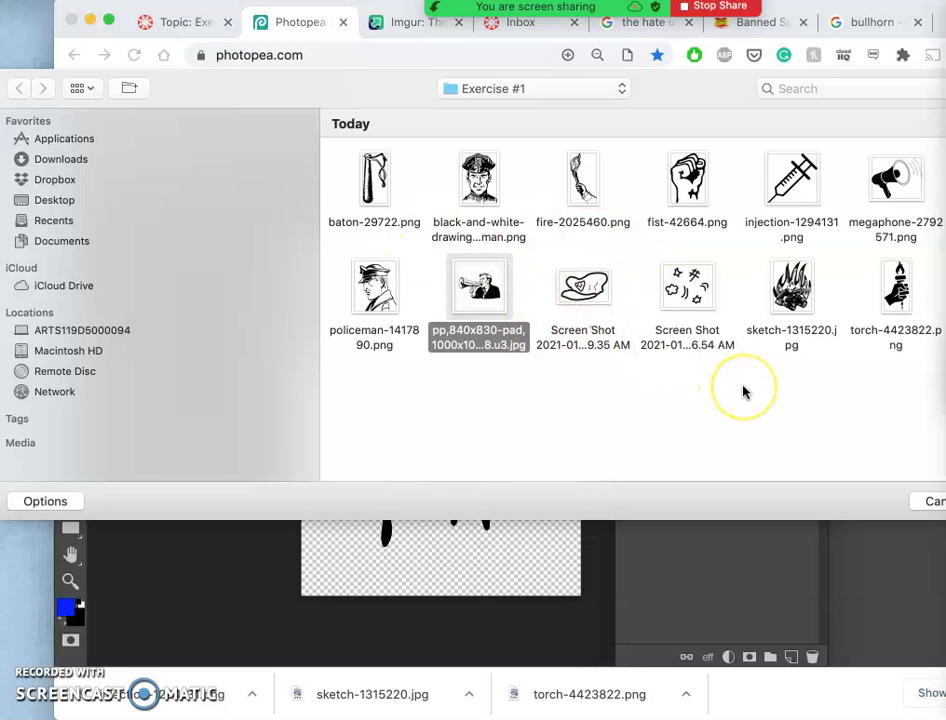
pyautogui.press('Return')
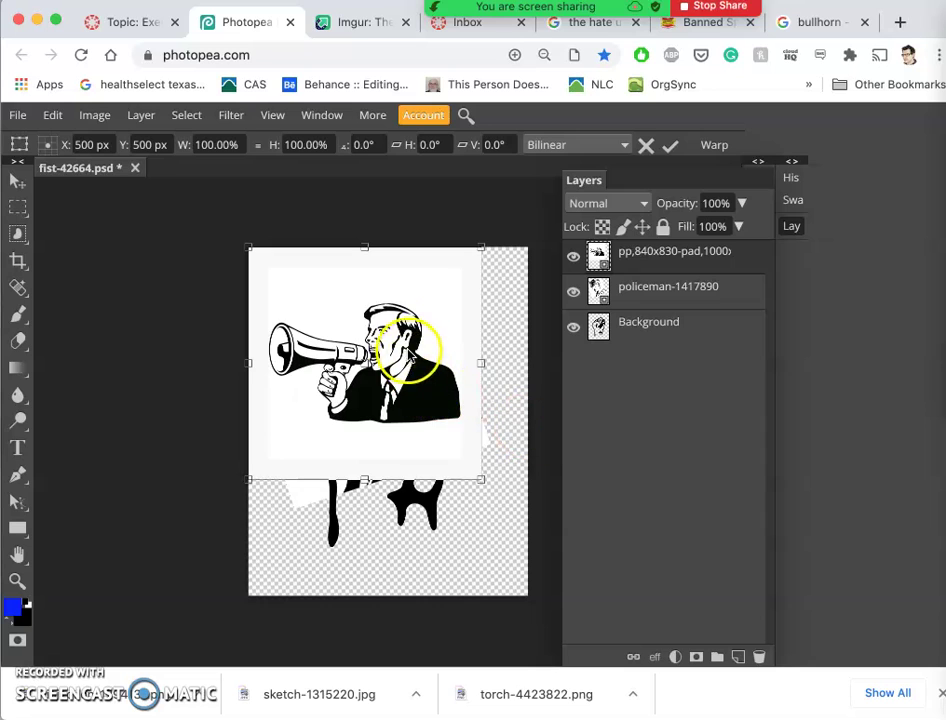
# Enlarge the megaphone man to 133%, flip it horizontally, tilt it upward, reposition, and commit
pyautogui.moveTo(408, 340); pyautogui.dragTo(426, 399)
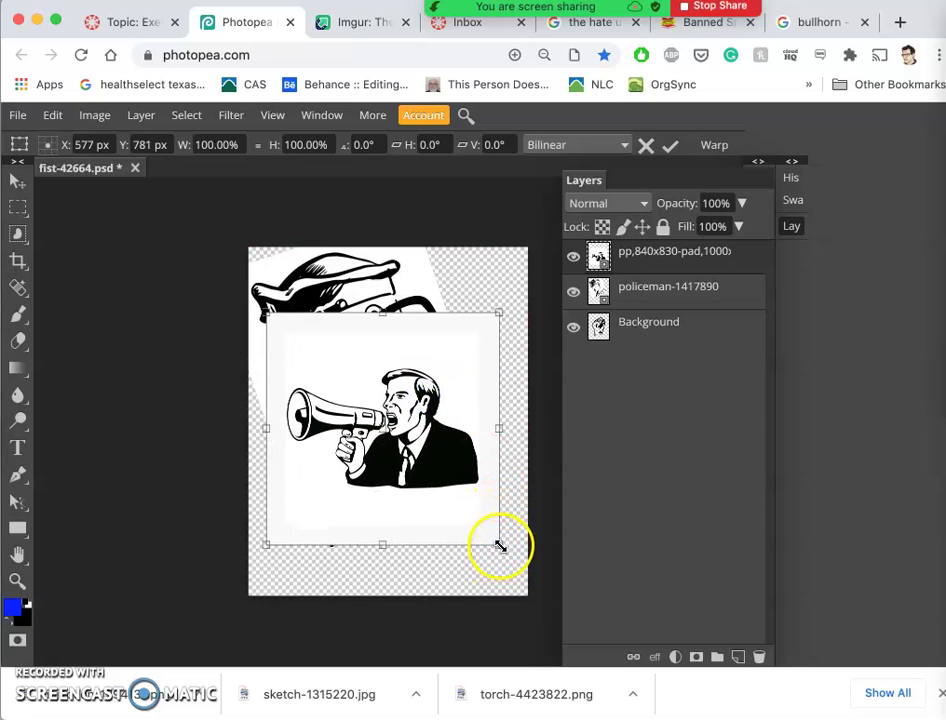
pyautogui.moveTo(500, 546); pyautogui.dragTo(541, 580)
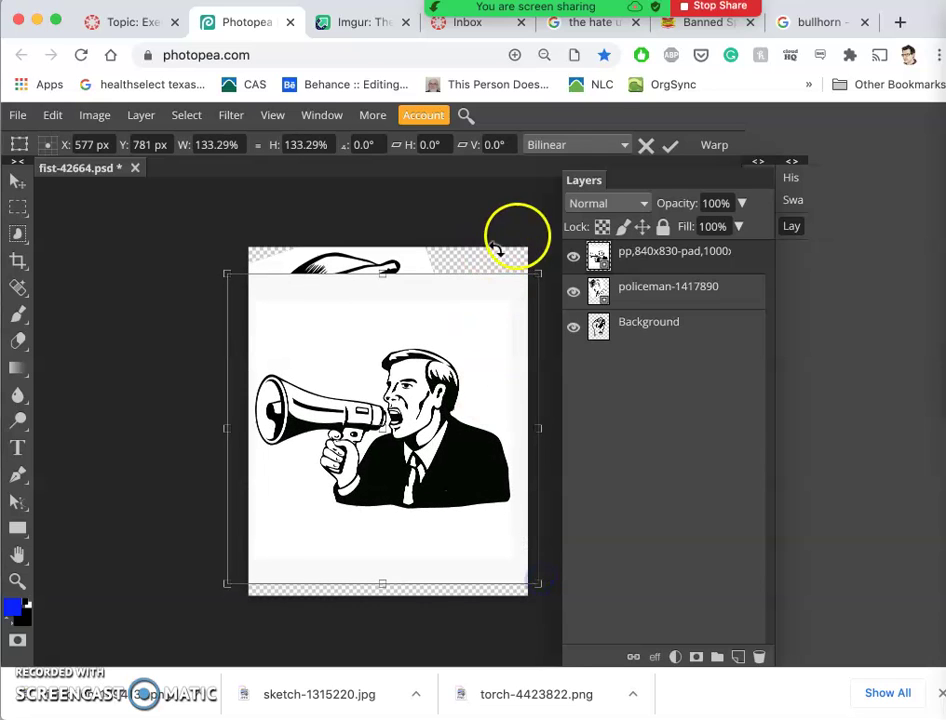
pyautogui.rightClick(449, 368)
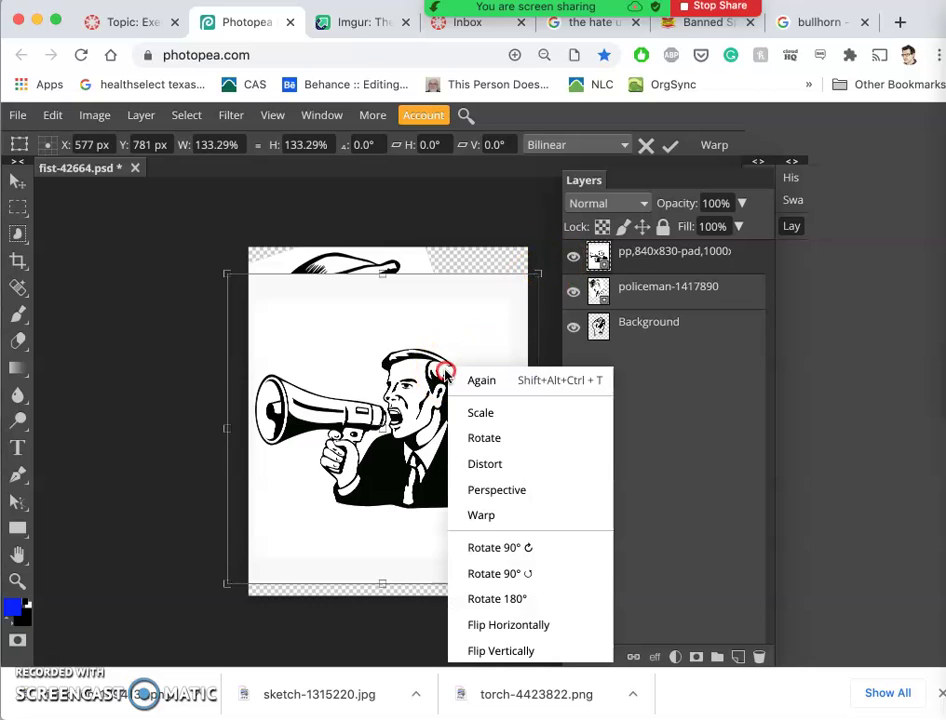
pyautogui.click(487, 628)
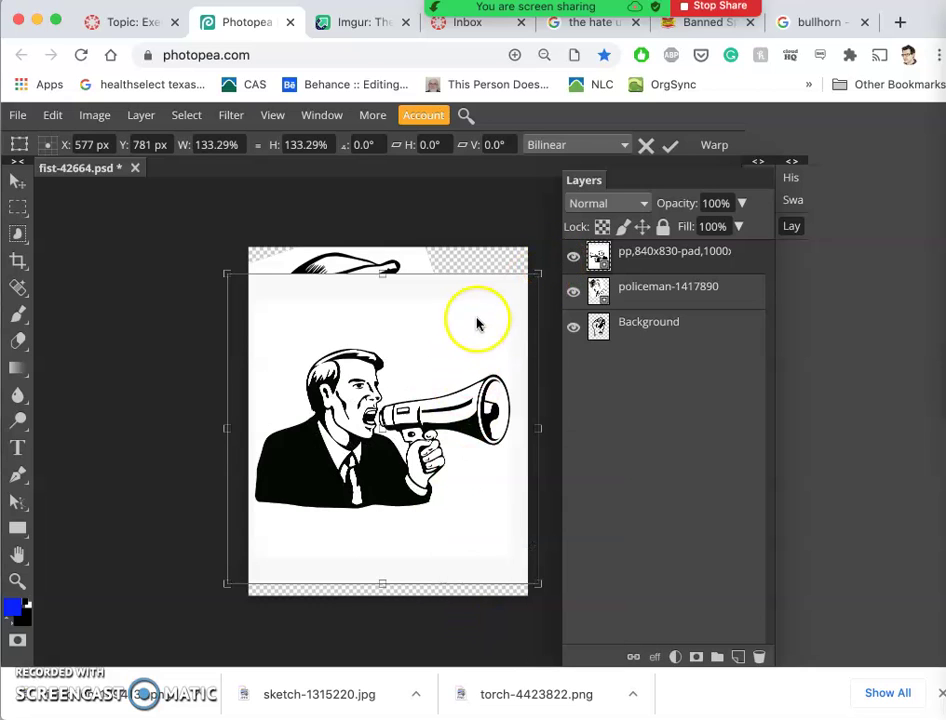
pyautogui.moveTo(525, 237); pyautogui.dragTo(435, 192)
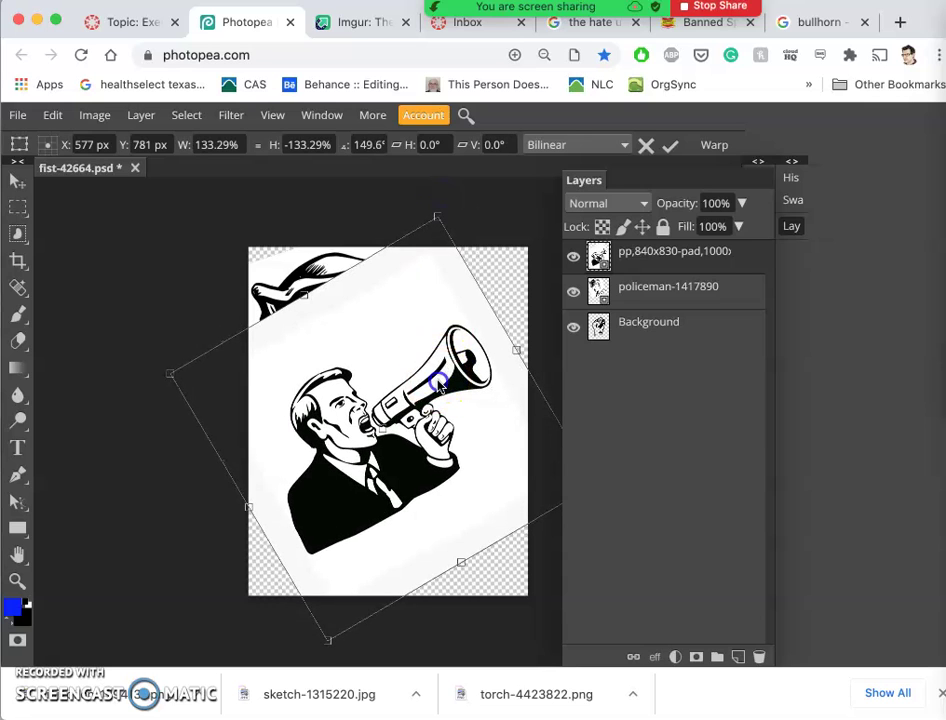
pyautogui.moveTo(437, 383); pyautogui.dragTo(459, 340)
pyautogui.press('Return')
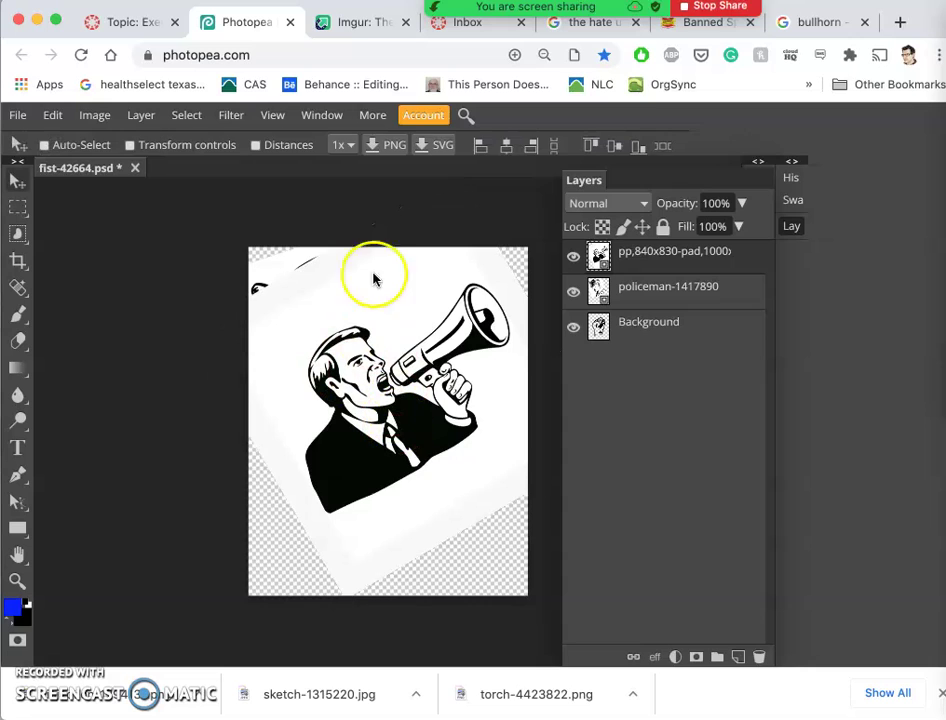
# Lasso-select around the megaphone man and try deleting it, triggering the rasterize warning
pyautogui.click(19, 234)
pyautogui.click(18, 207)
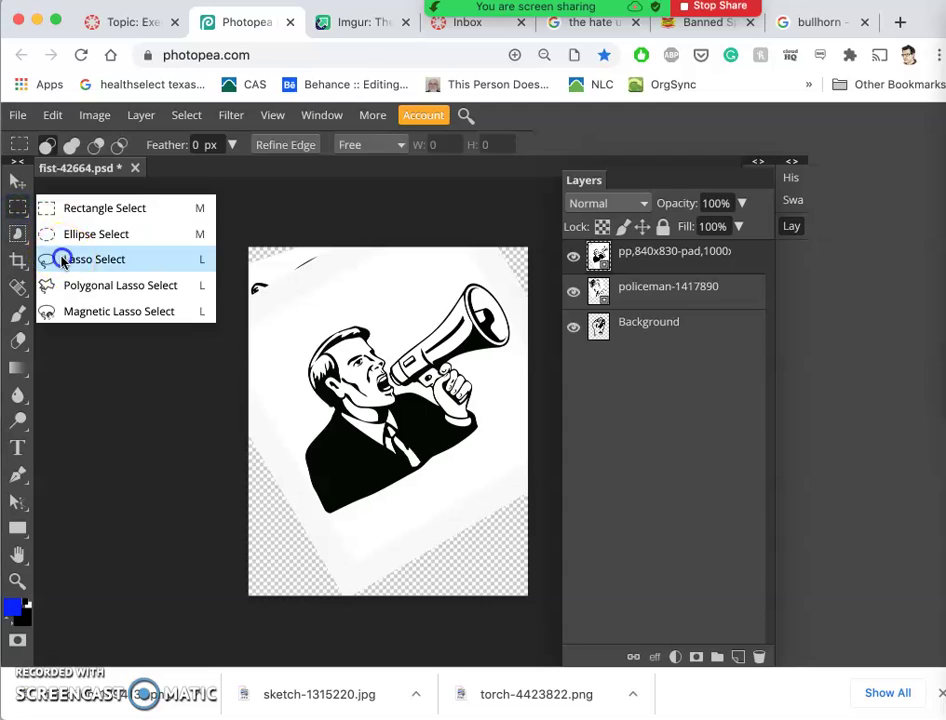
pyautogui.click(62, 257)
pyautogui.moveTo(380, 329); pyautogui.dragTo(351, 310)
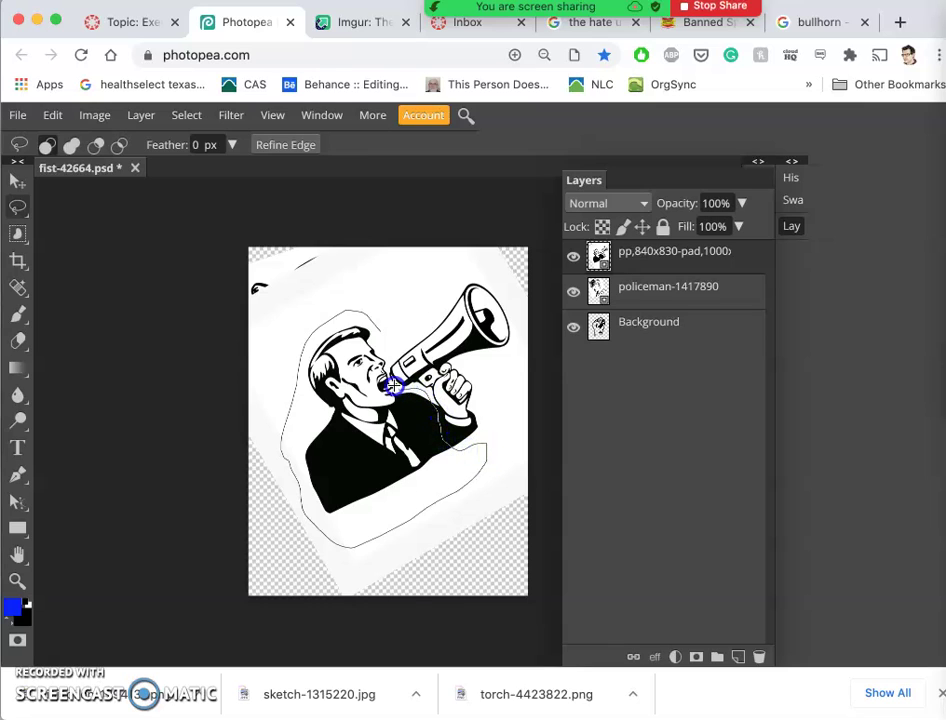
pyautogui.moveTo(374, 321); pyautogui.dragTo(382, 328)
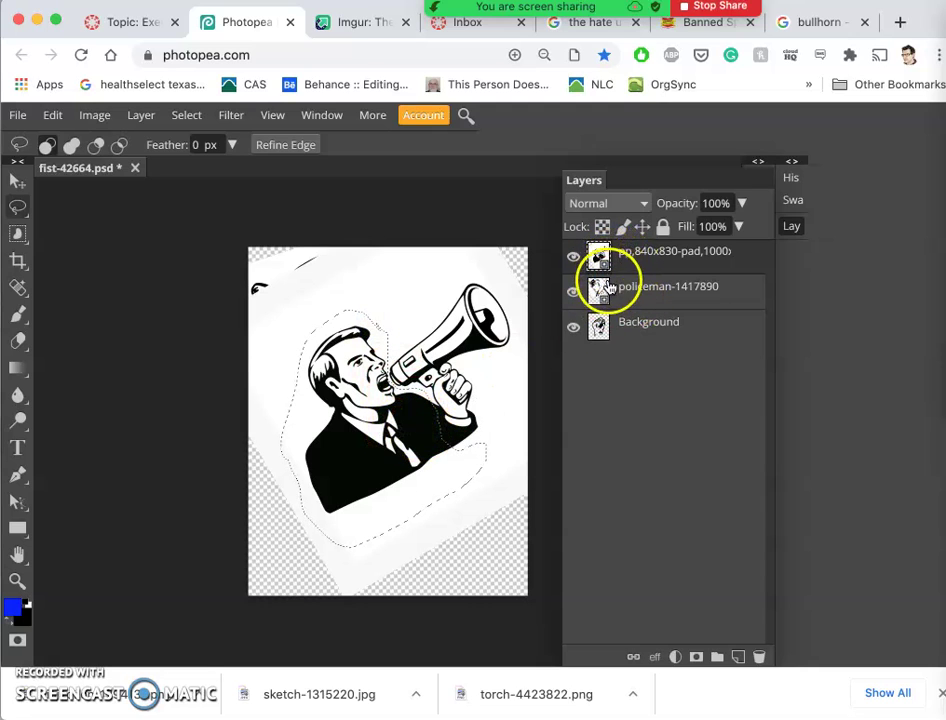
pyautogui.press('BackSpace')
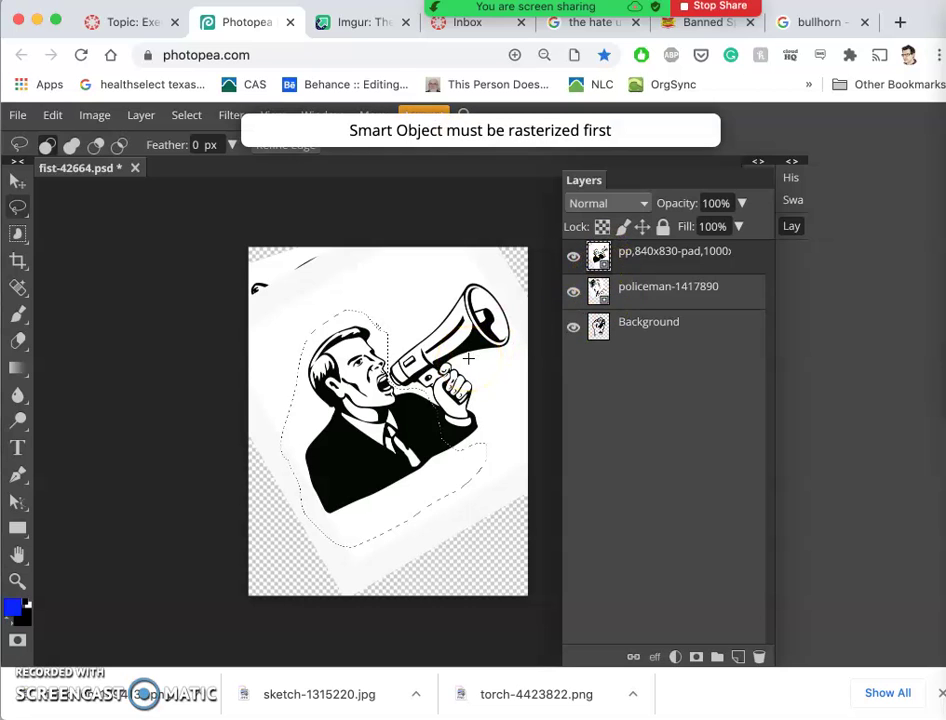